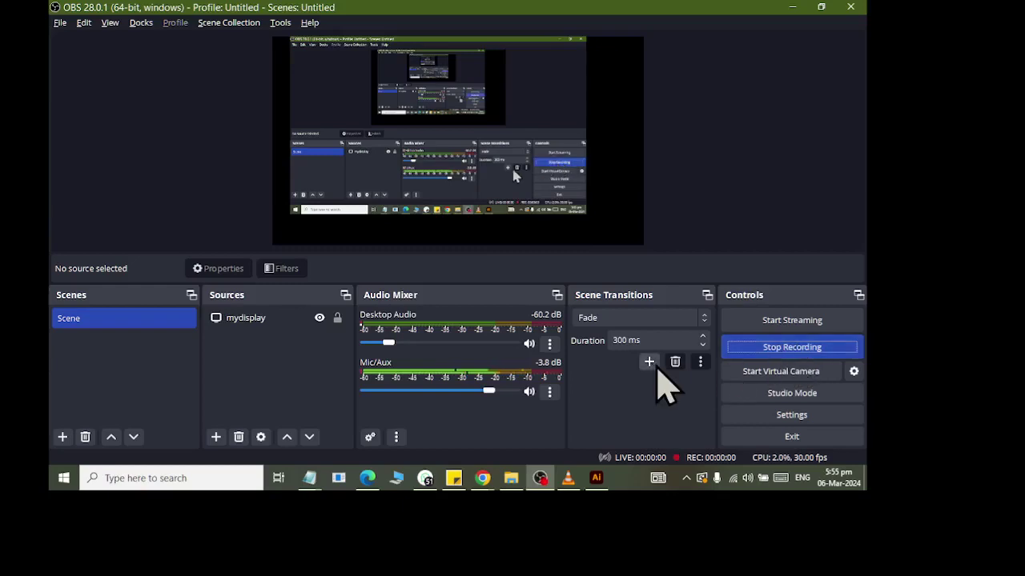
Step: Switch to the Illustrator window showing Class 08 Nah Logo.ai
key("alt+Tab")
key("alt+Tab")
key("alt+Tab")
key("alt+shift+Tab")
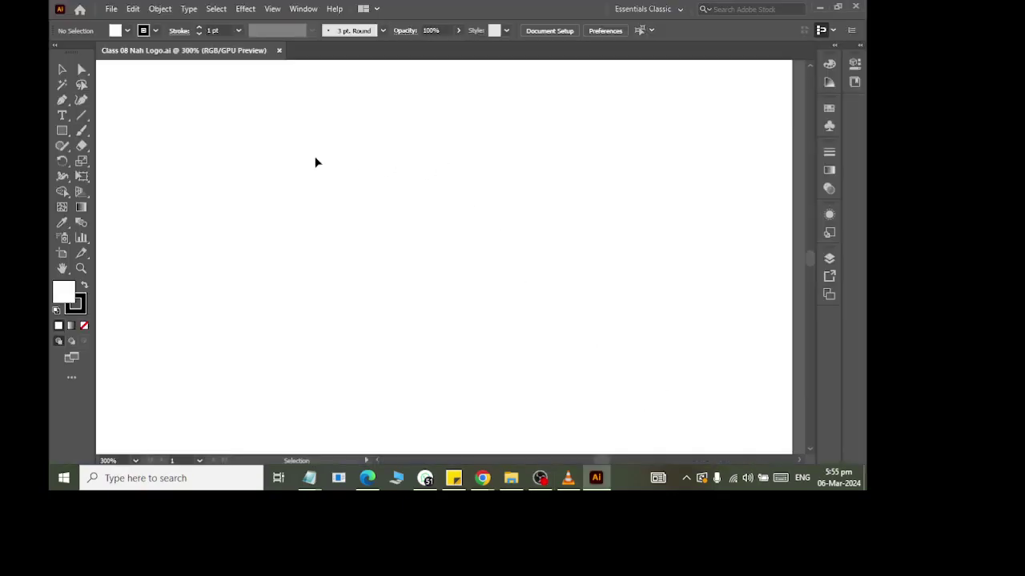
Step: Draw a tall rectangle near the canvas centre with a grey fill and no stroke
left_click(64, 133)
left_click_drag(451, 159, 505, 274)
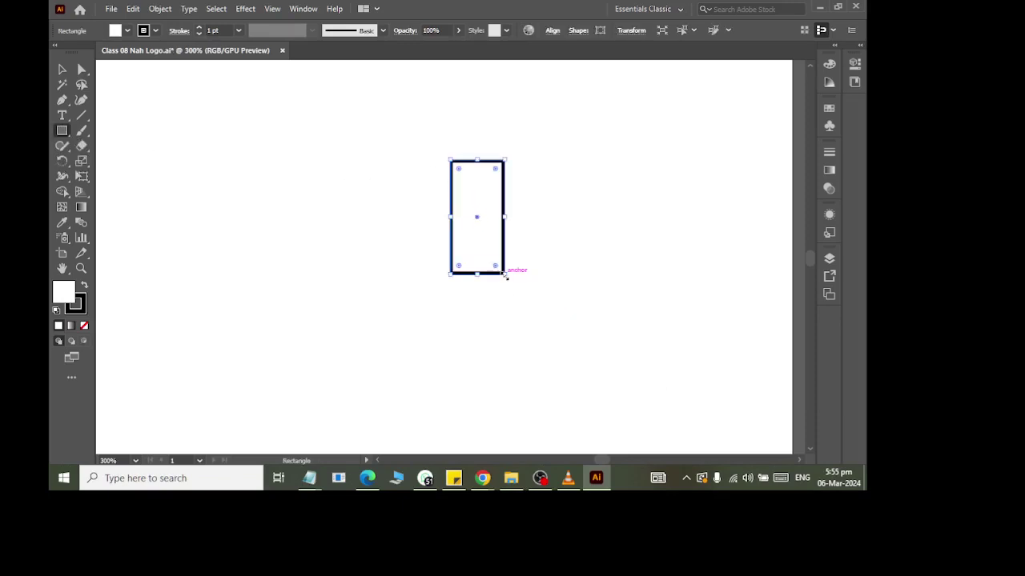
left_click(126, 29)
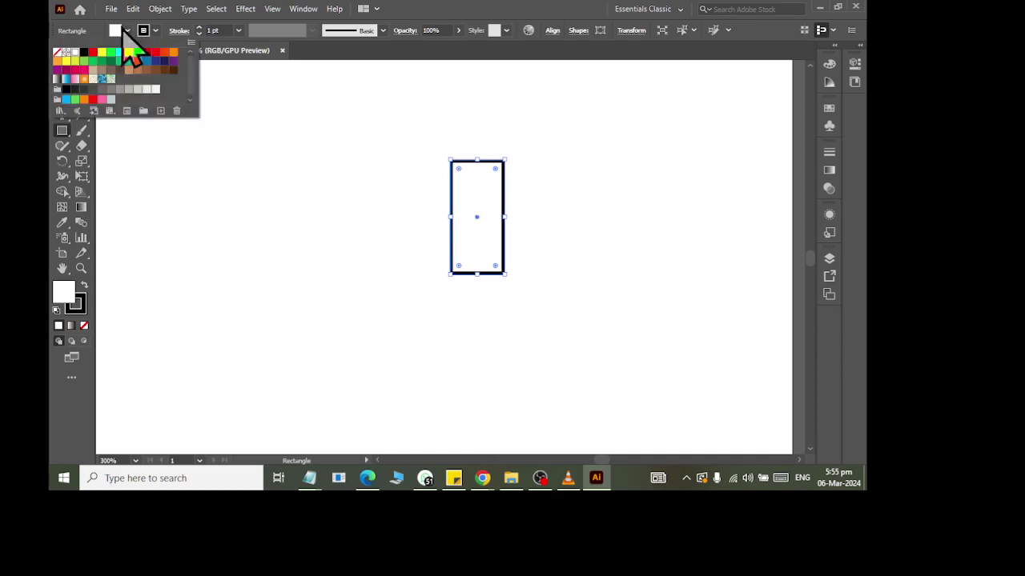
left_click(121, 89)
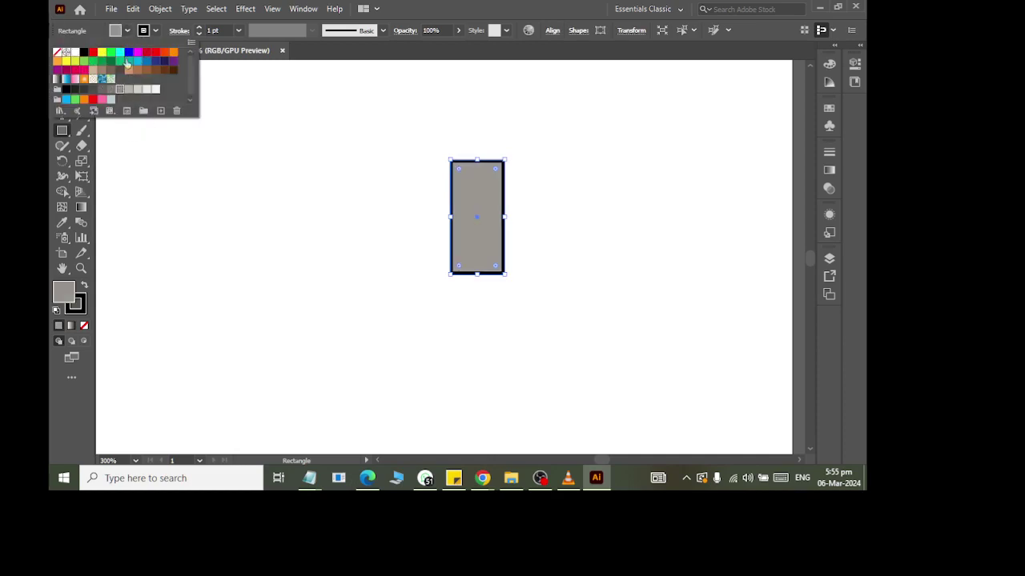
left_click(154, 31)
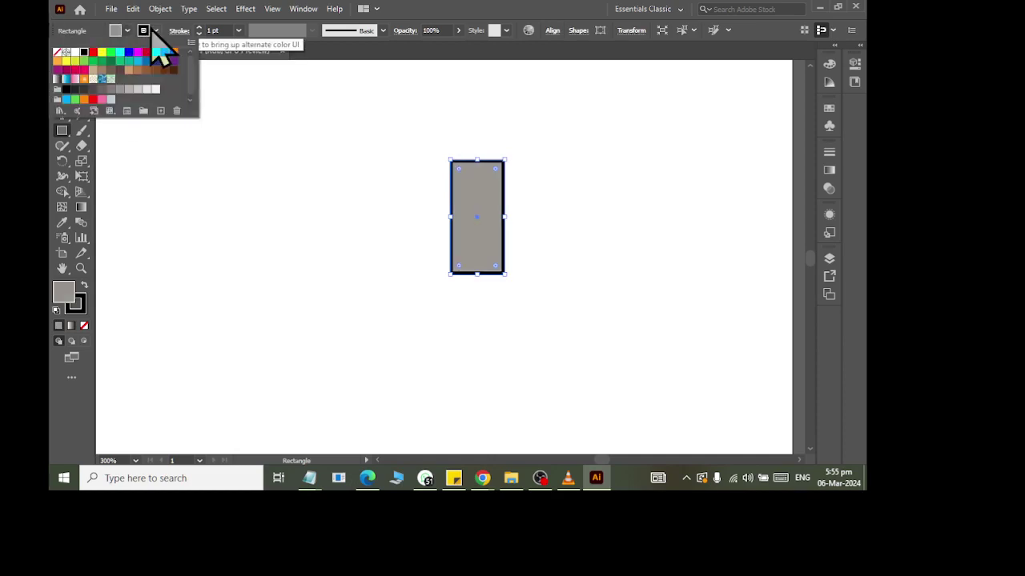
left_click(56, 52)
left_click(62, 70)
left_click(123, 172)
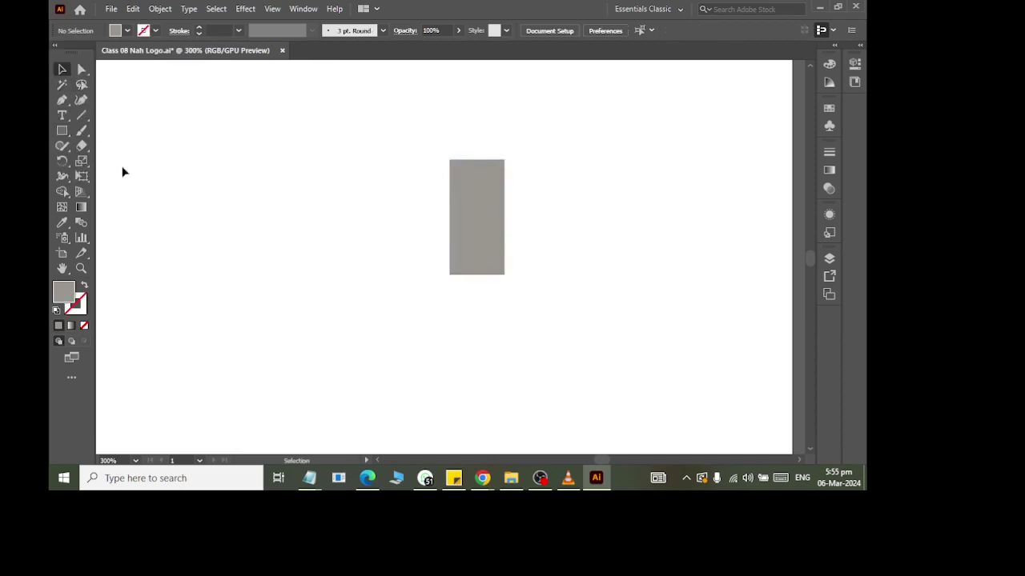
left_click(62, 130)
Step: Draw a wide grey rectangle left of the tall one and nudge it into place
mouse_move(280, 177)
left_mouse_down()
mouse_move(409, 237)
mouse_move(394, 246)
left_mouse_up()
left_click(62, 70)
left_click(240, 184)
left_click_drag(325, 243, 379, 225)
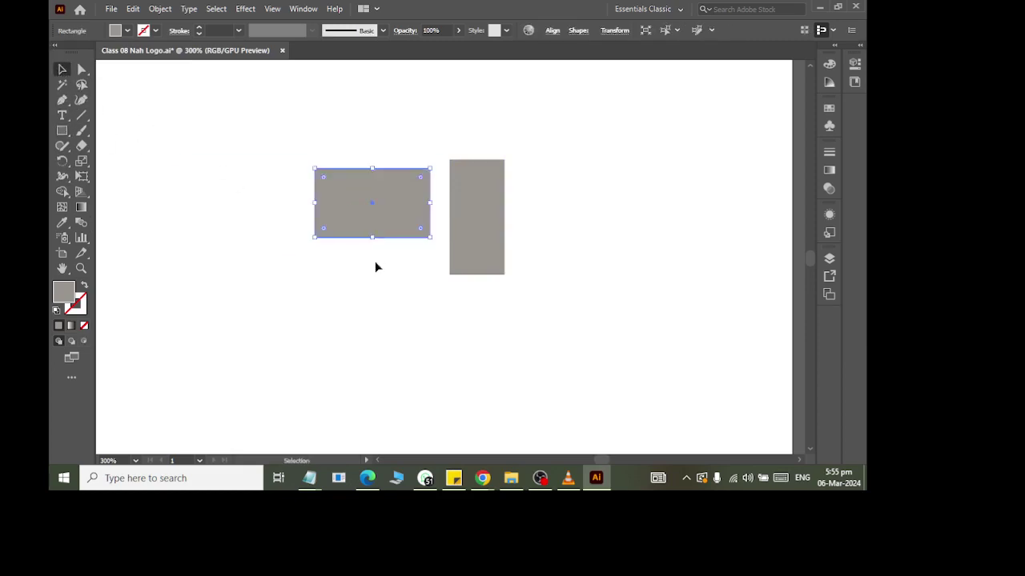
left_click(375, 265)
Step: Duplicate the wide rectangle just below itself
left_click(356, 230)
mouse_move(356, 226)
left_mouse_down("alt")
mouse_move(346, 393)
mouse_move(361, 369)
mouse_move(373, 203)
left_mouse_up("alt")
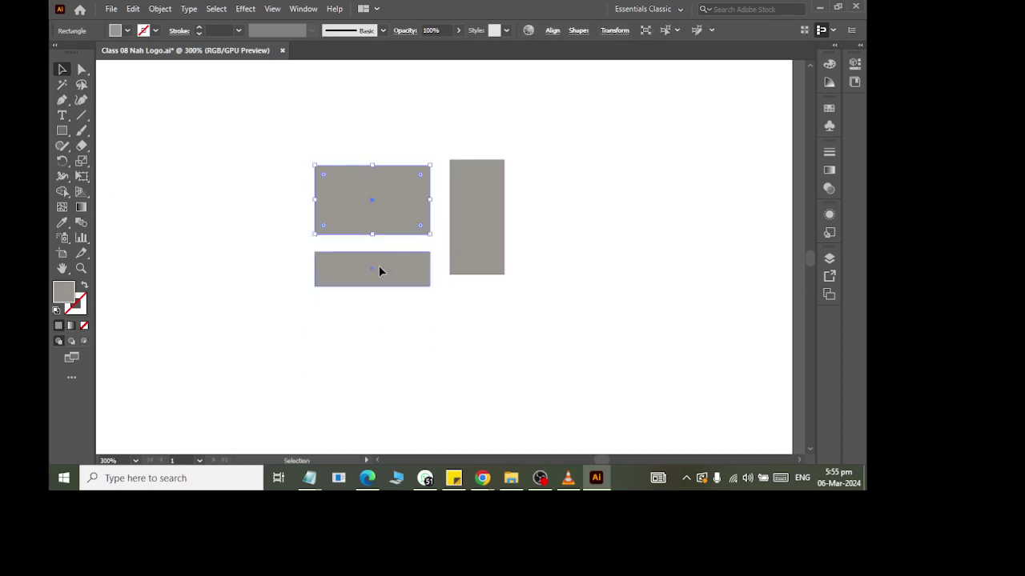
left_click_drag(379, 265, 380, 259)
Step: Nudge the lower rectangle up toward the wide rectangle
scroll(377, 286, "up", 2)
scroll(377, 286, "up", 2)
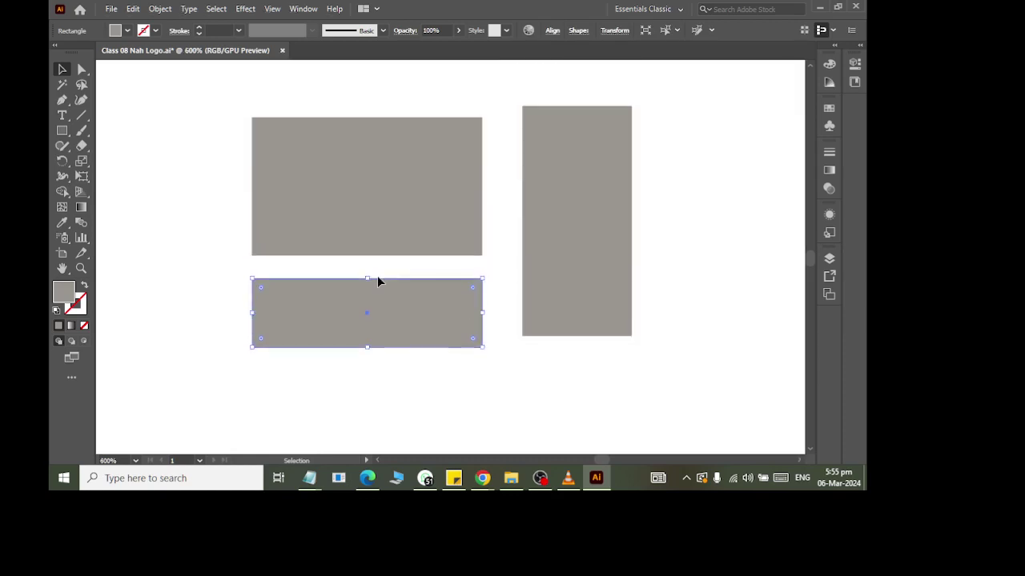
left_click(687, 200)
left_click(398, 303)
key("Up")
key("Up")
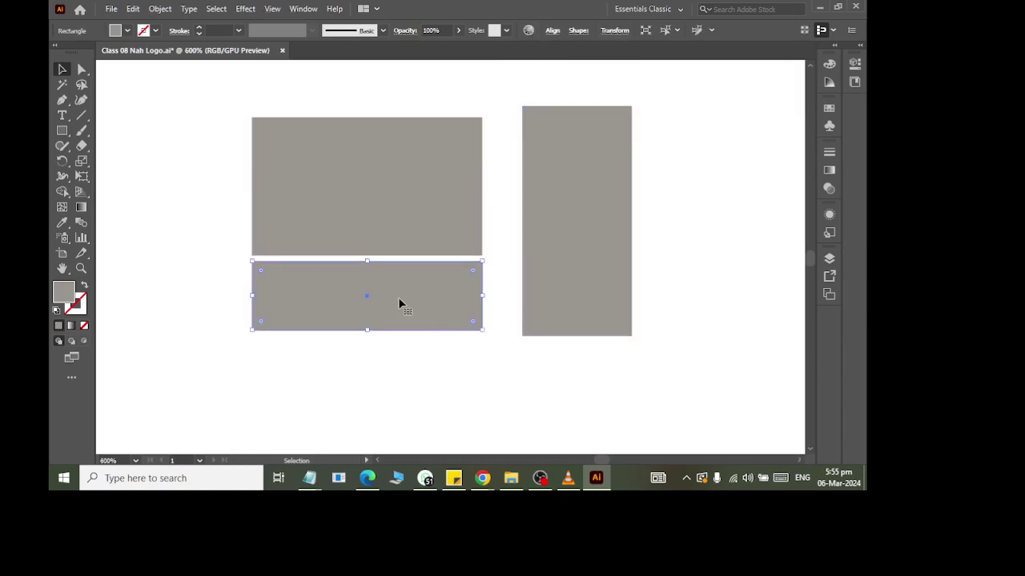
key("Up")
Step: Slant the lower rectangle into a parallelogram by shifting its bottom anchors left
left_click(81, 69)
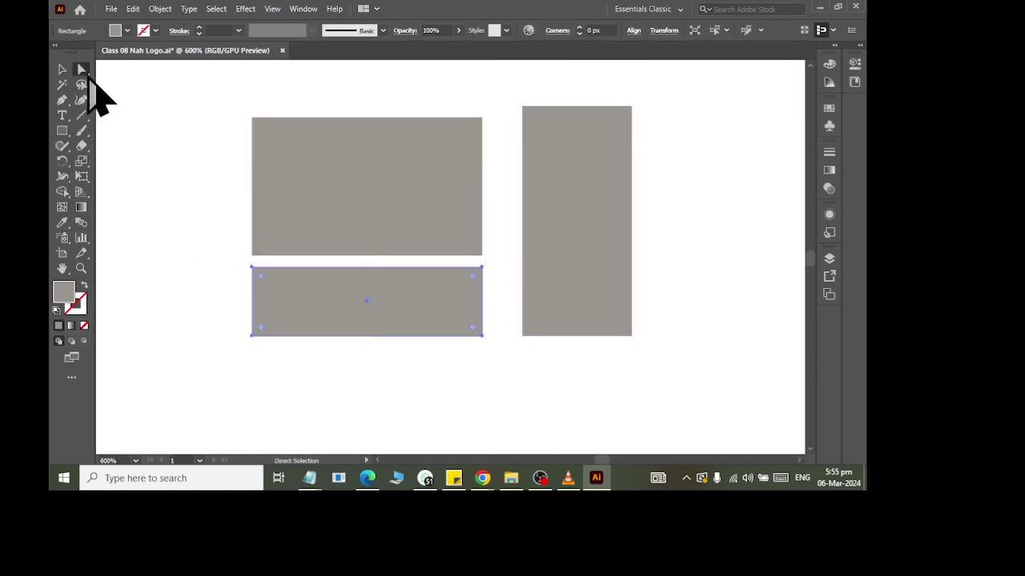
left_click_drag(501, 295, 462, 275)
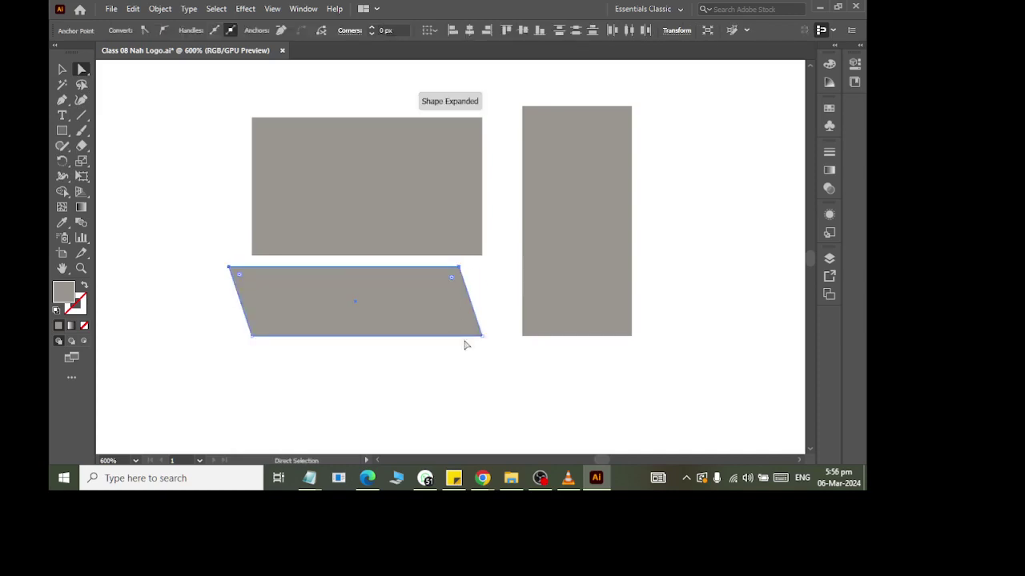
left_click(428, 448)
key("ctrl+z")
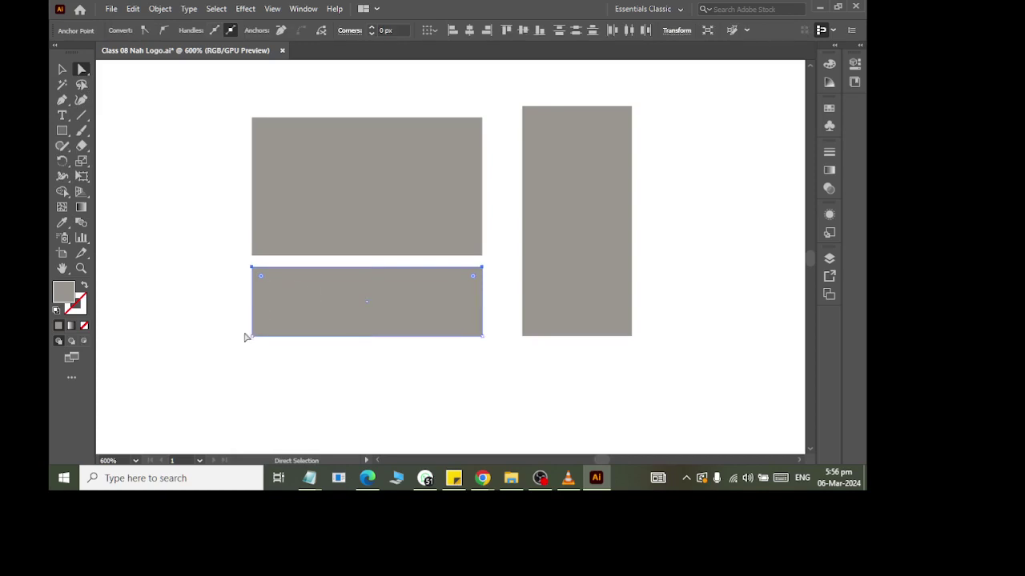
left_click_drag(425, 364, 507, 360)
left_click(494, 358)
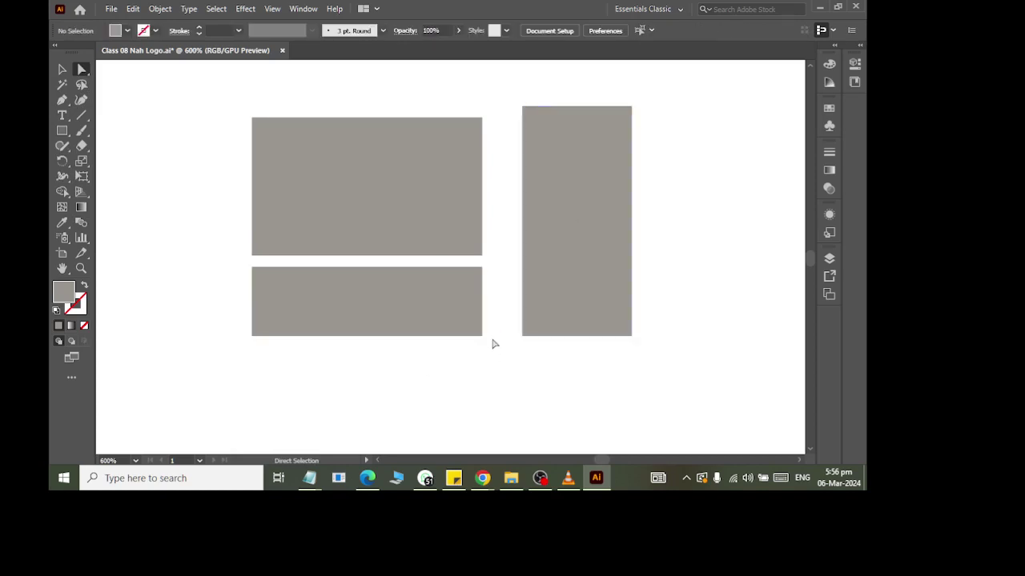
left_click_drag(229, 326, 229, 328)
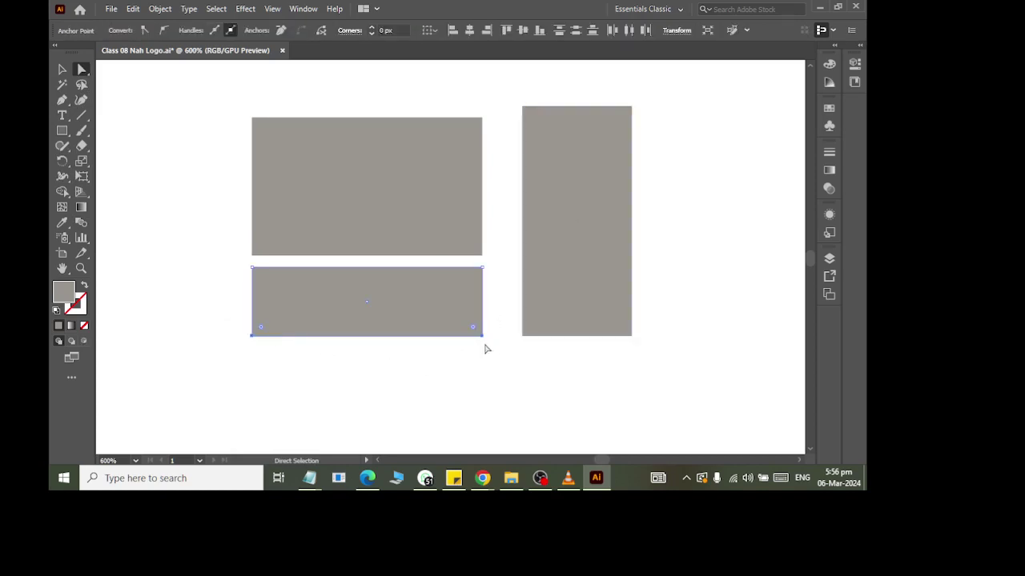
left_click_drag(481, 335, 472, 339)
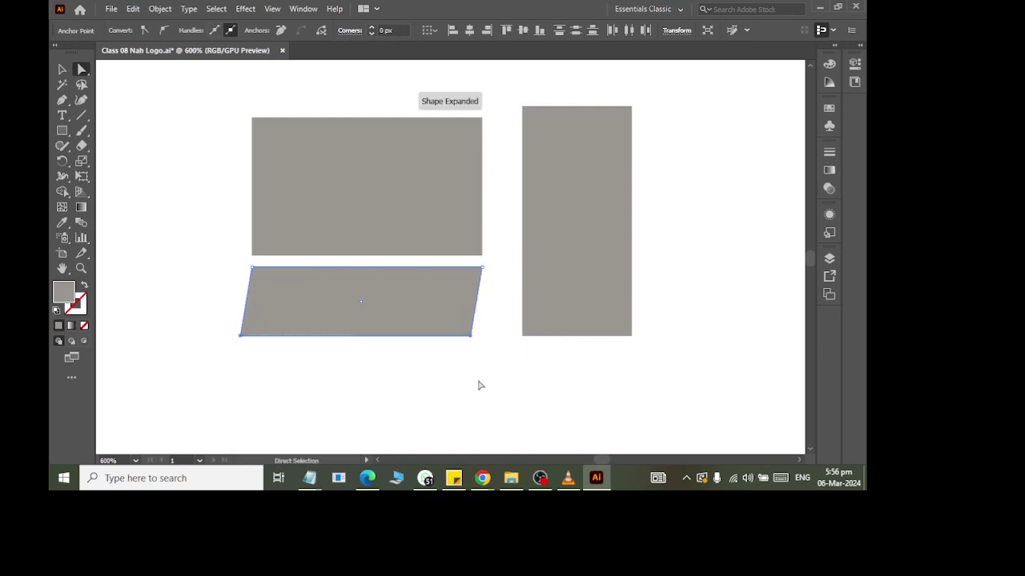
left_click(478, 384)
Step: Move the parallelogram slightly down and narrow it from its right side
key("ctrl+minus")
scroll(466, 248, "up", 1)
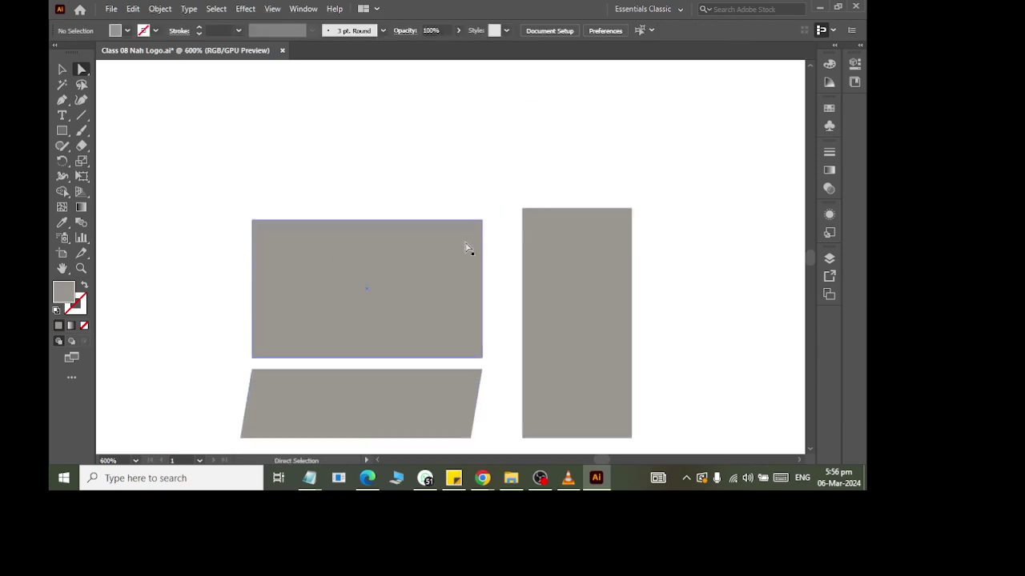
left_click(318, 398)
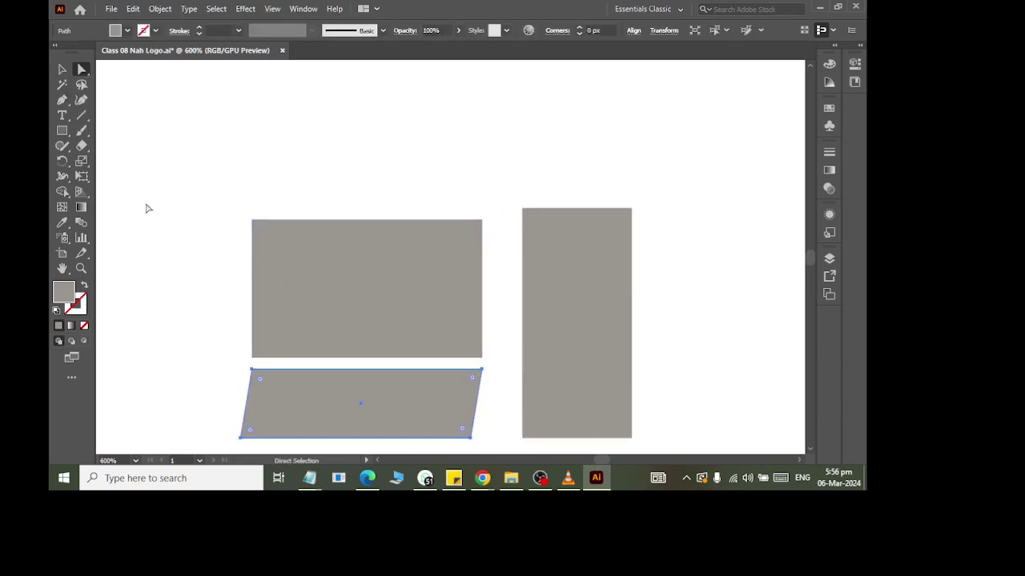
left_click(61, 69)
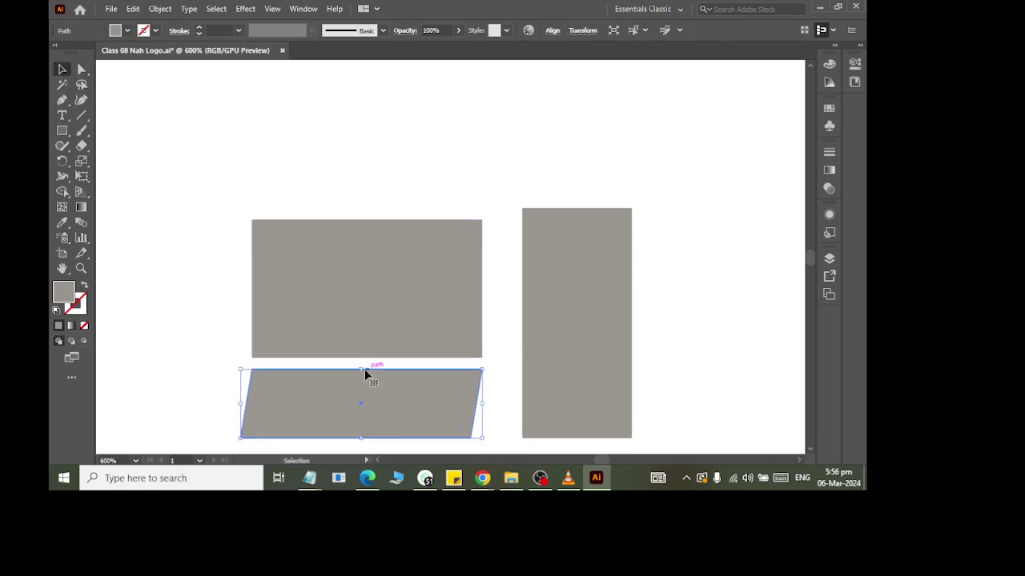
left_click_drag(364, 370, 364, 381)
left_click(224, 328)
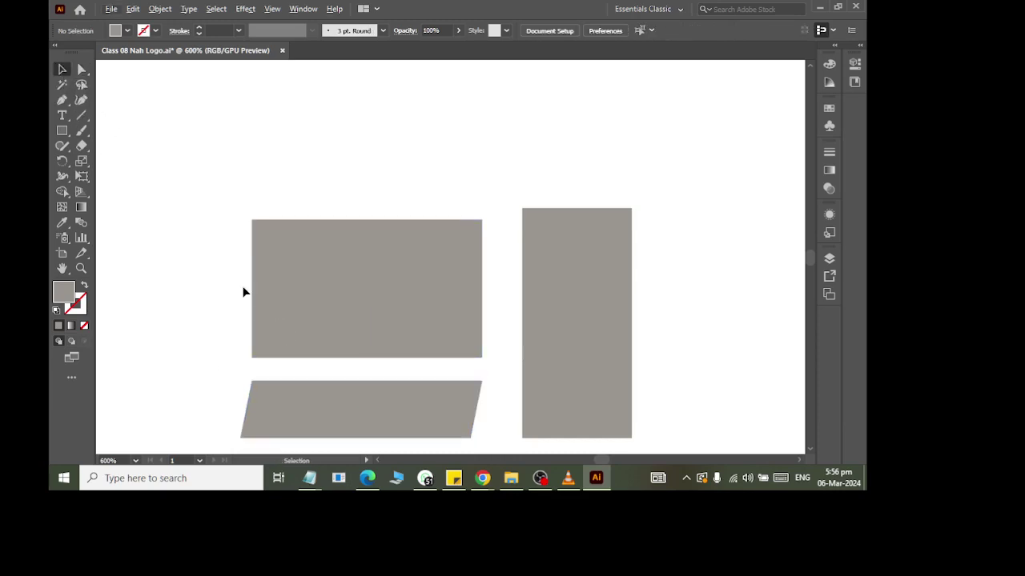
scroll(489, 160, "down", 2)
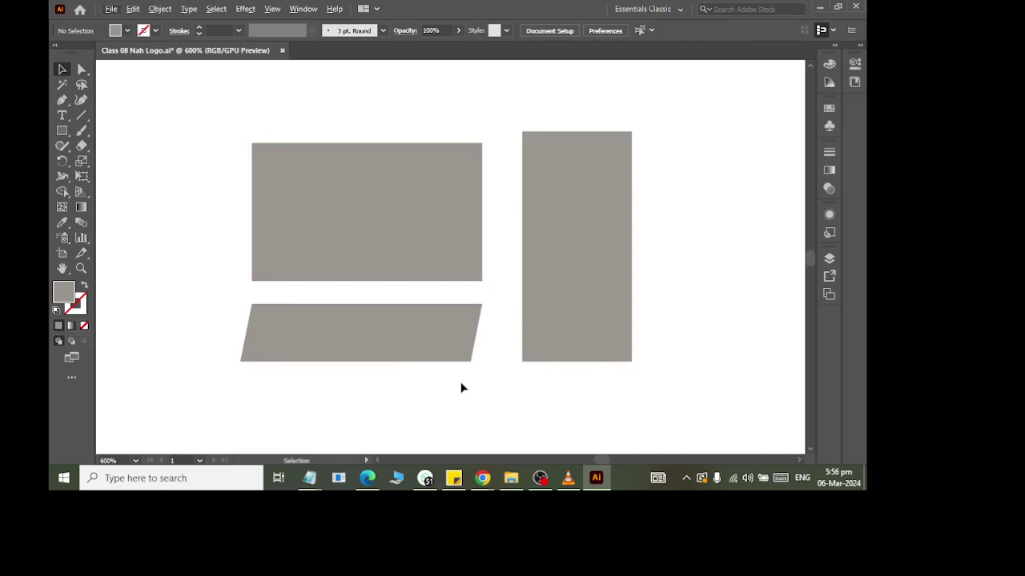
left_click(409, 355)
left_click_drag(481, 333, 460, 339)
left_click(316, 365)
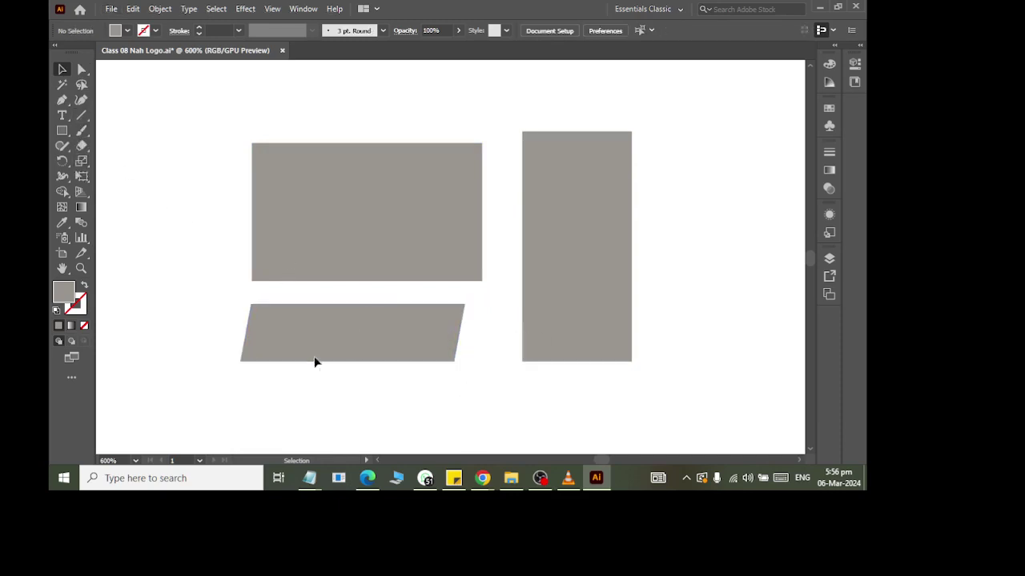
mouse_move(63, 131)
left_mouse_down()
mouse_move(105, 160)
mouse_move(130, 219)
mouse_move(170, 261)
left_mouse_up()
Step: Place a copy of the grey ellipse slightly right of the original
left_click(63, 68)
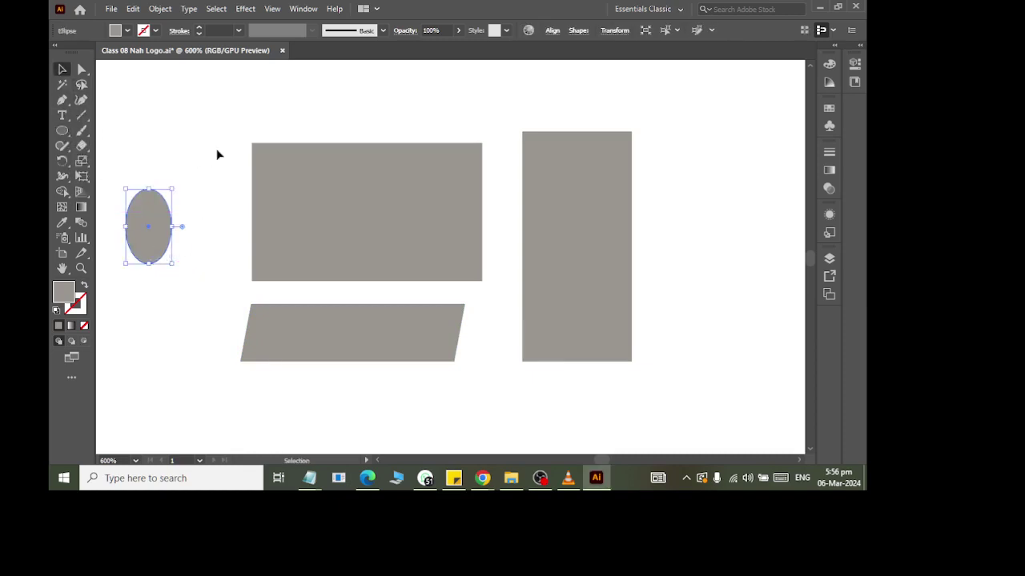
left_click(176, 240)
scroll(152, 253, "up", 1)
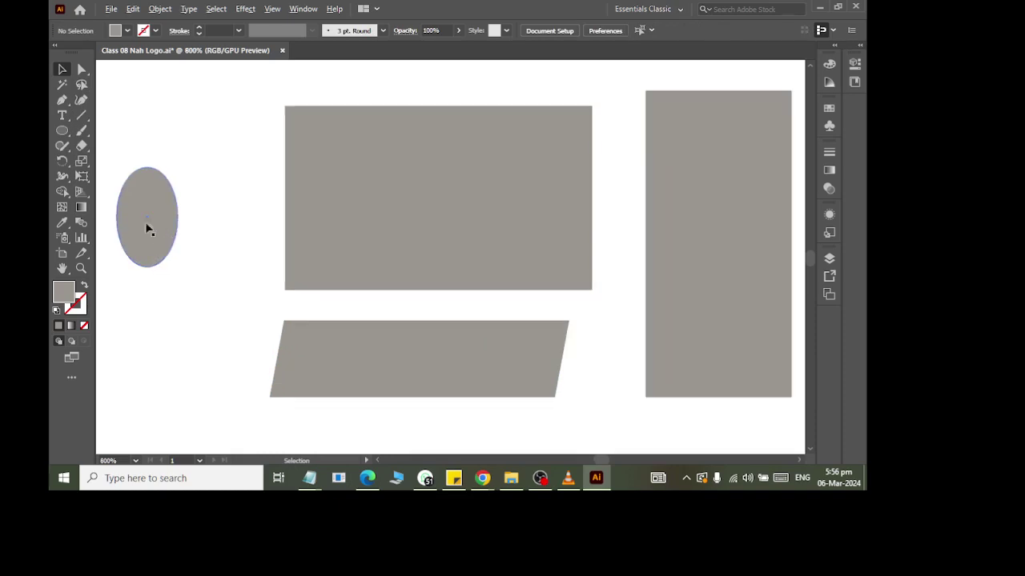
left_click_drag(146, 227, 231, 227)
key("ctrl+z")
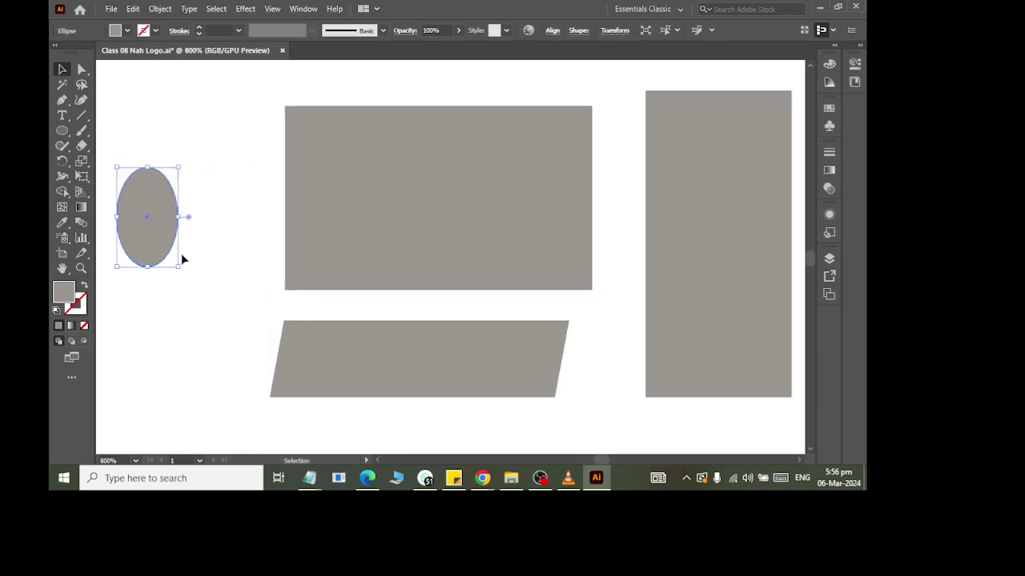
mouse_move(155, 222)
left_mouse_down()
mouse_move(220, 217)
mouse_move(165, 216)
left_mouse_up()
left_click(221, 221)
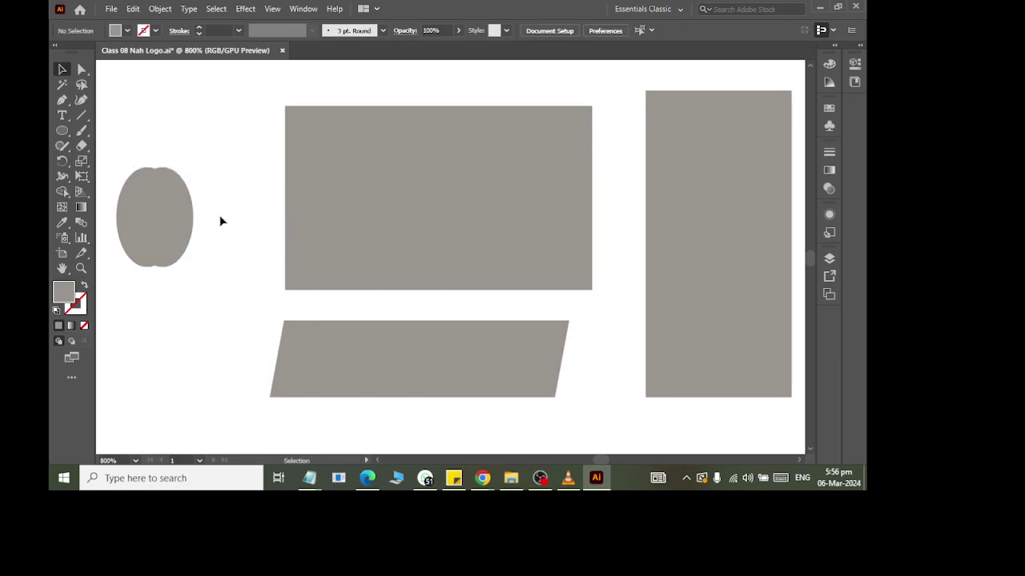
Step: Fill the front ellipse with tan and nudge it into its offset position
left_click(170, 237)
left_click(127, 30)
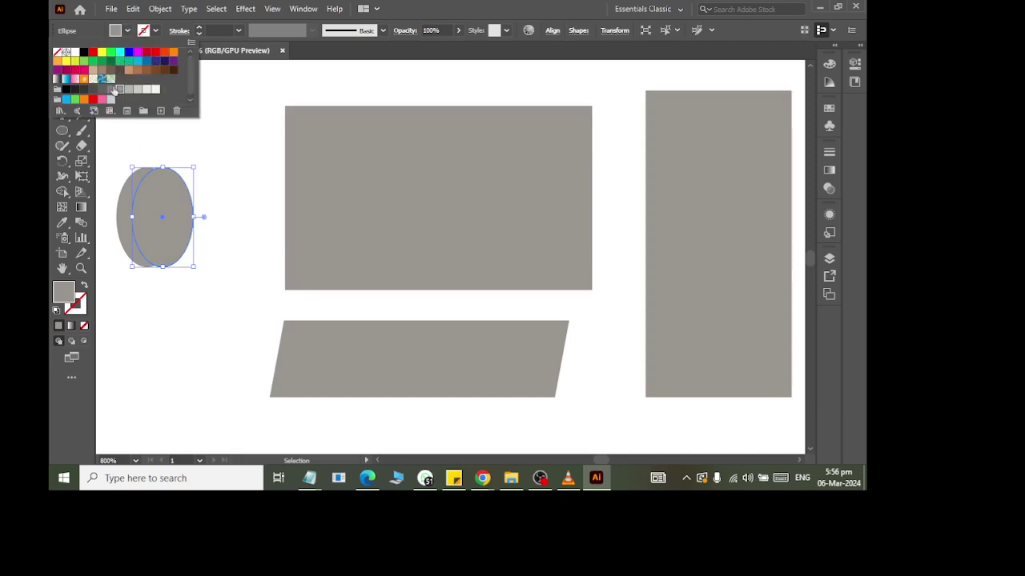
left_click(93, 71)
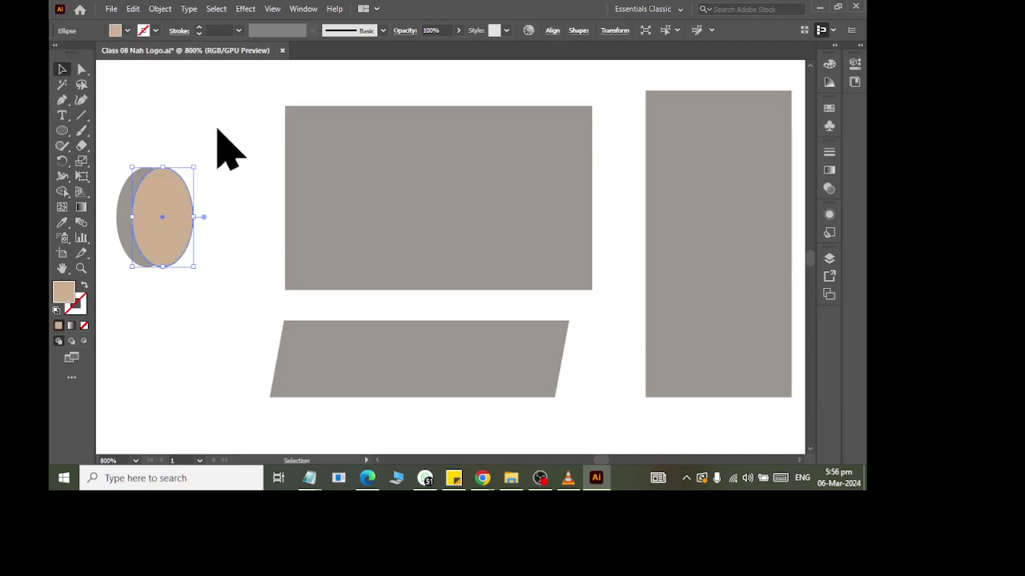
left_click(208, 230)
left_click(175, 236)
key("Left")
key("Left")
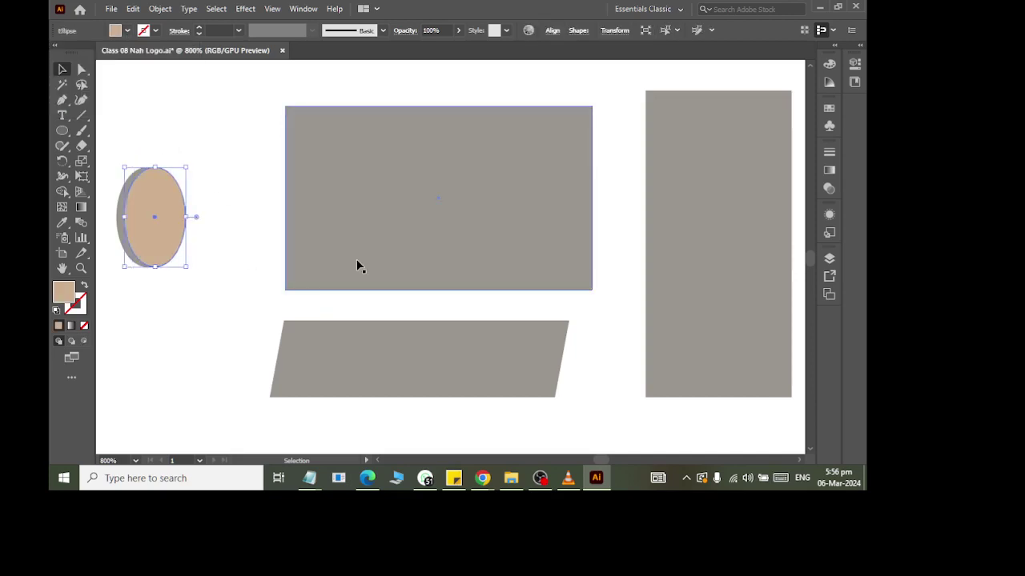
key("Right")
key("Right")
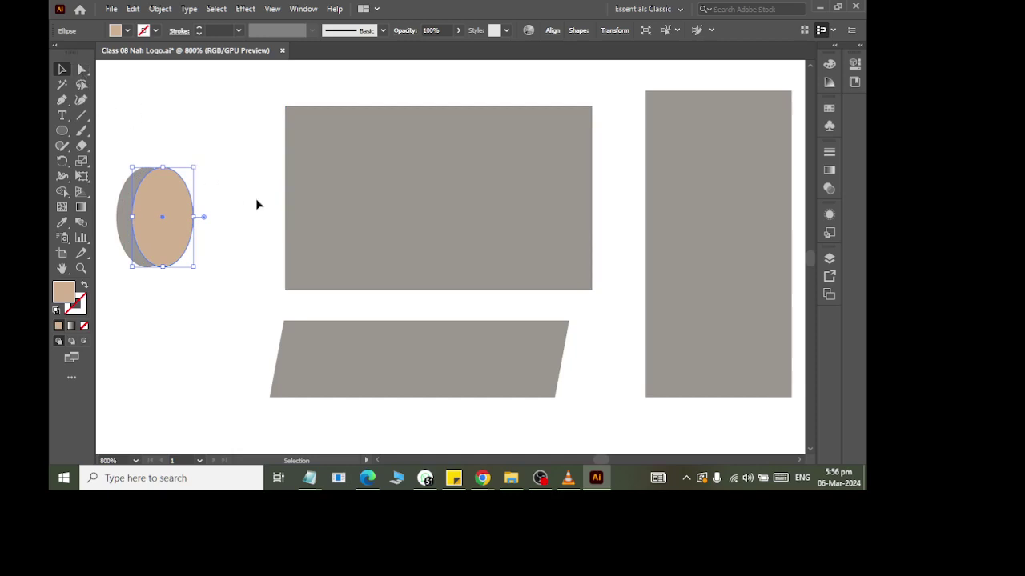
key("Right")
key("Right")
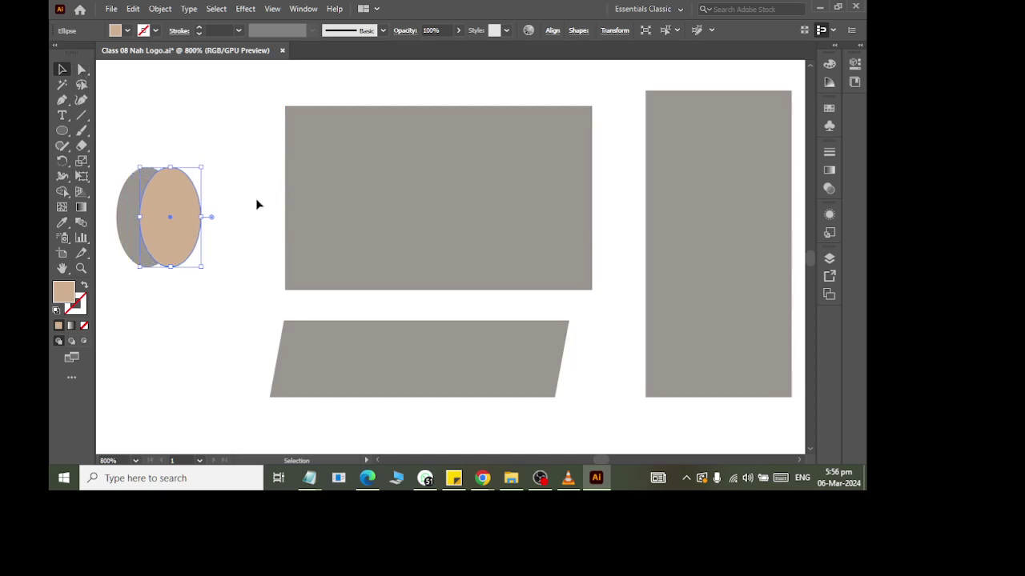
key("Left")
key("Left")
Step: Try squashing the tan oval to half height, then undo it
scroll(165, 176, "up", 2)
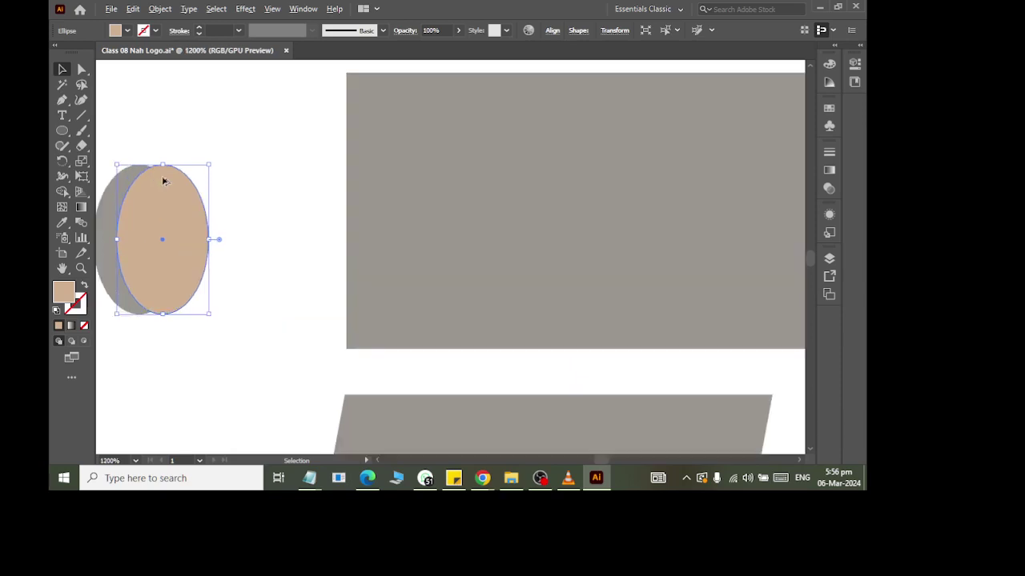
scroll(190, 195, "left", 2)
left_click(272, 136)
left_click(263, 342)
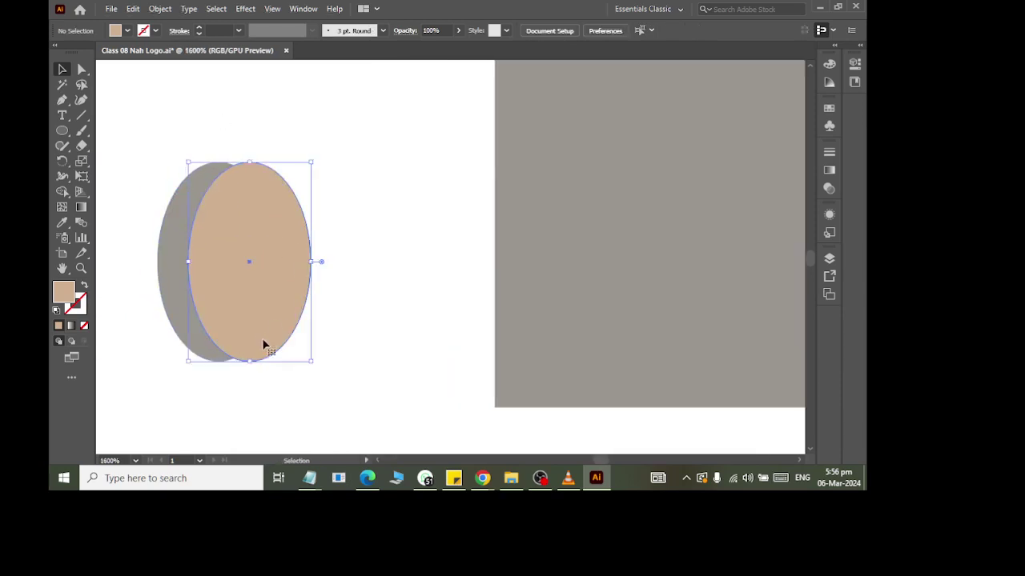
left_click_drag(249, 361, 263, 243)
key("ctrl+z")
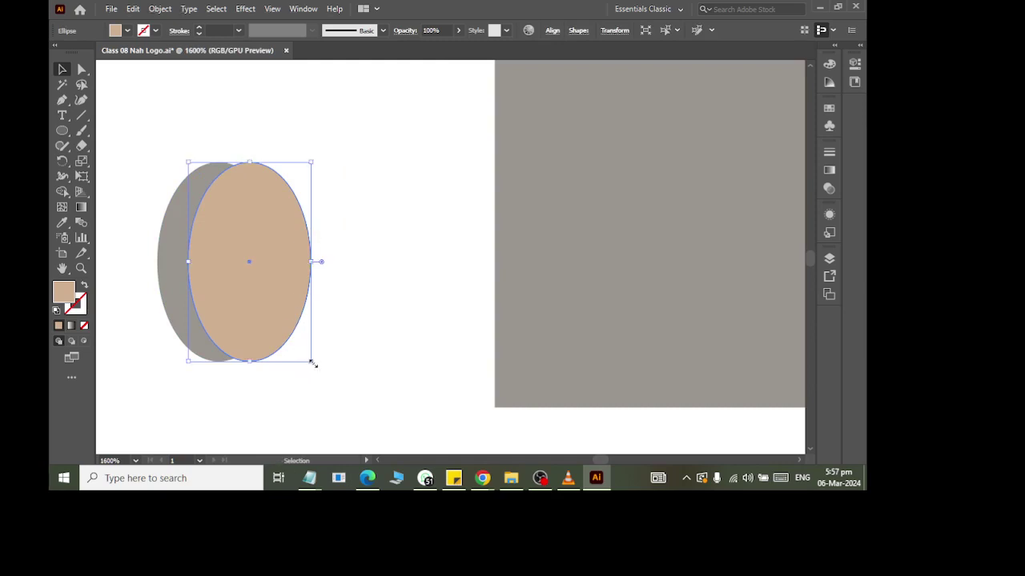
Step: Shrink the tan oval and move it up inside the grey oval
left_click_drag(312, 361, 284, 315)
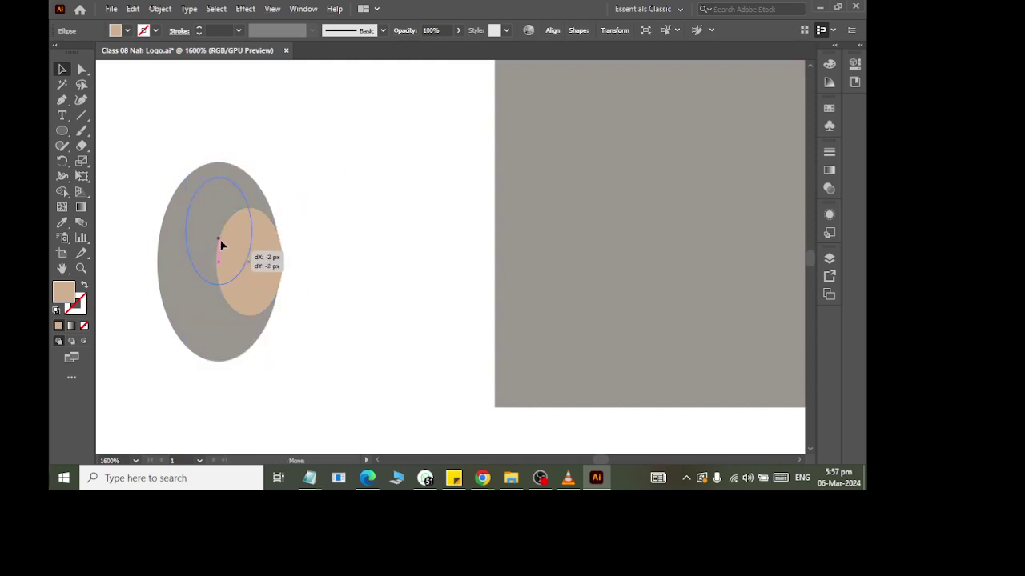
left_click_drag(257, 279, 228, 244)
left_click(313, 268)
scroll(288, 272, "down", 1)
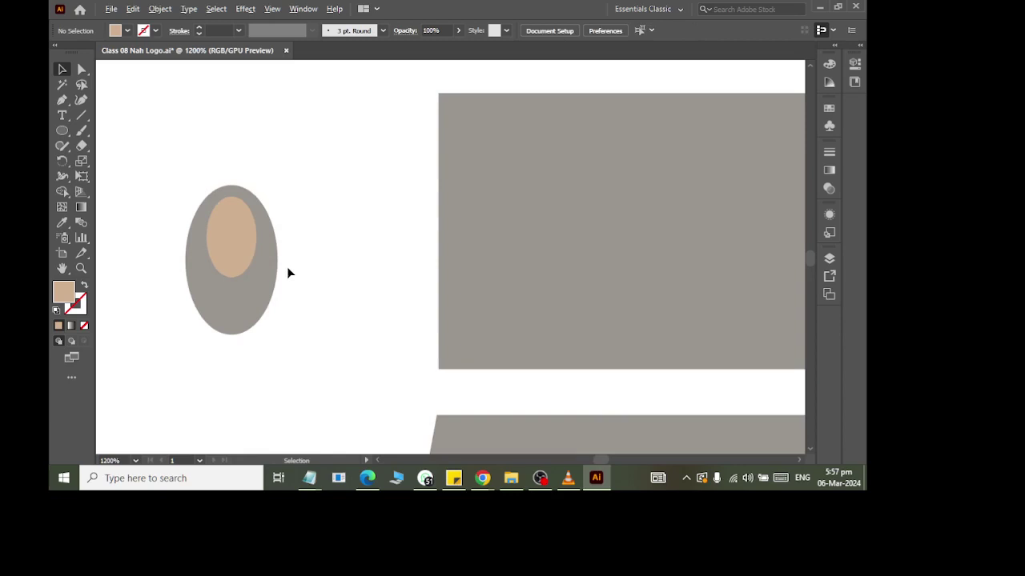
left_click(227, 266)
scroll(230, 290, "up", 2)
key("super+space")
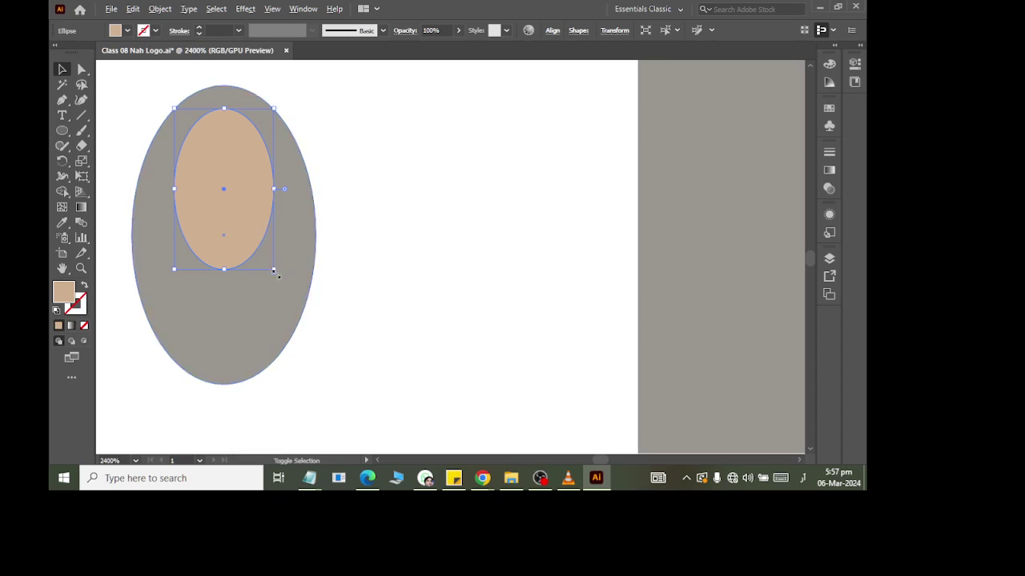
Step: Shrink the tan oval further into a small spot near the top
left_click_drag(272, 271, 257, 239)
left_click(258, 224)
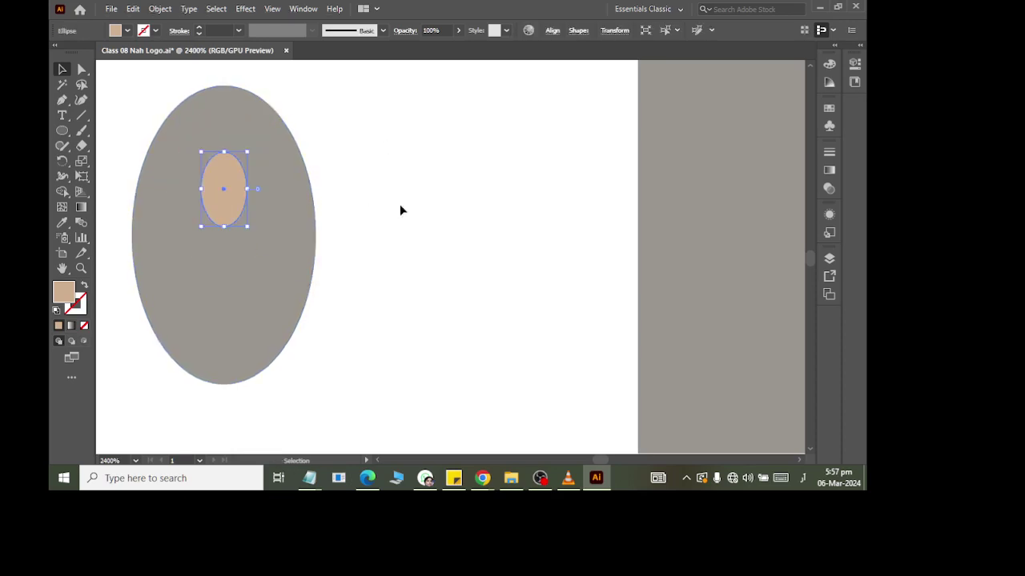
left_click(399, 204)
left_click(222, 193)
left_click(319, 194)
left_click(229, 206)
Step: Copy the small oval to the right and make its top and bottom anchors sharp corners
left_click_drag(245, 192, 449, 193)
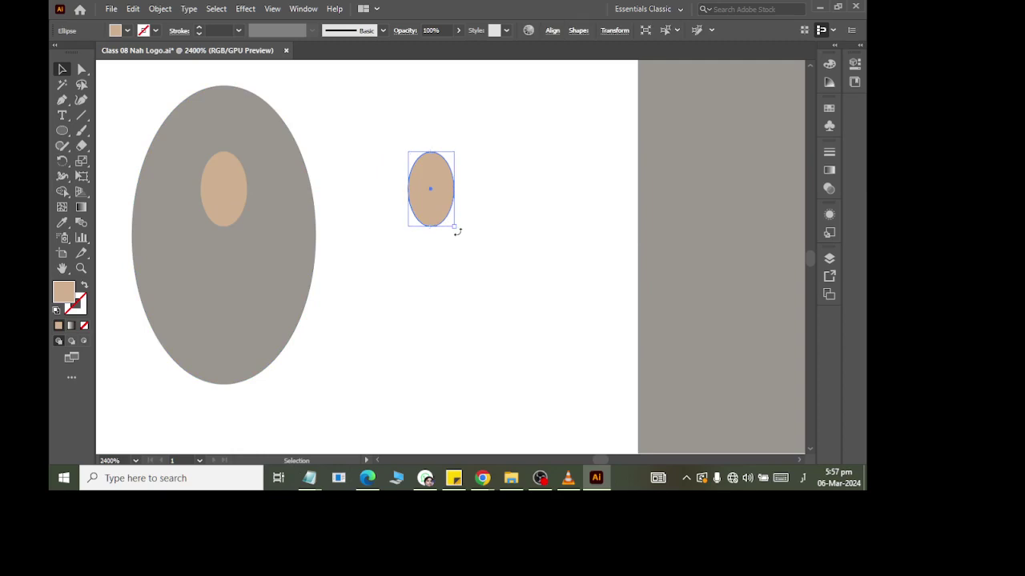
left_click(82, 70)
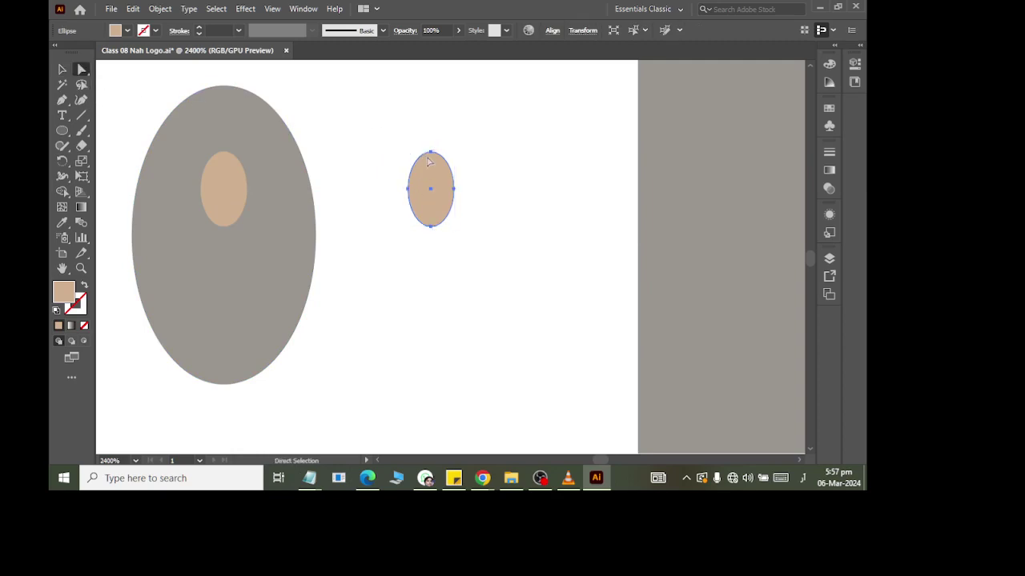
left_click(430, 152)
left_click(145, 30)
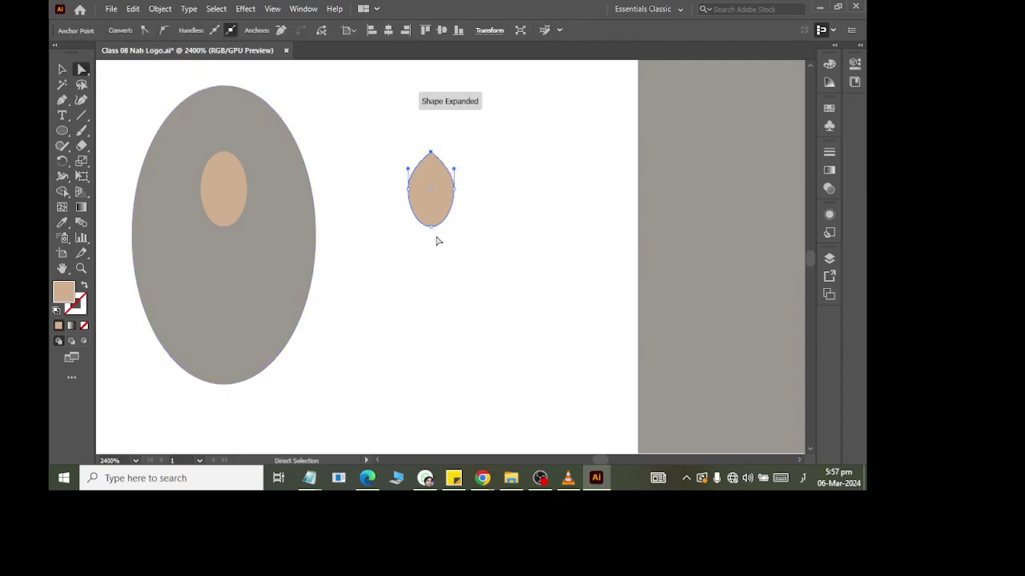
left_click(433, 231)
left_click(431, 227)
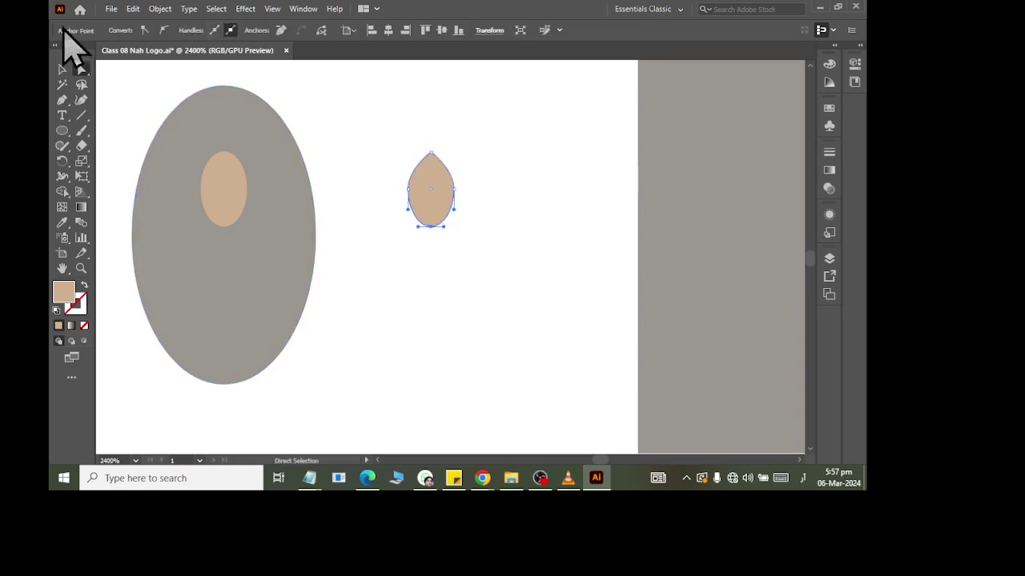
left_click(144, 30)
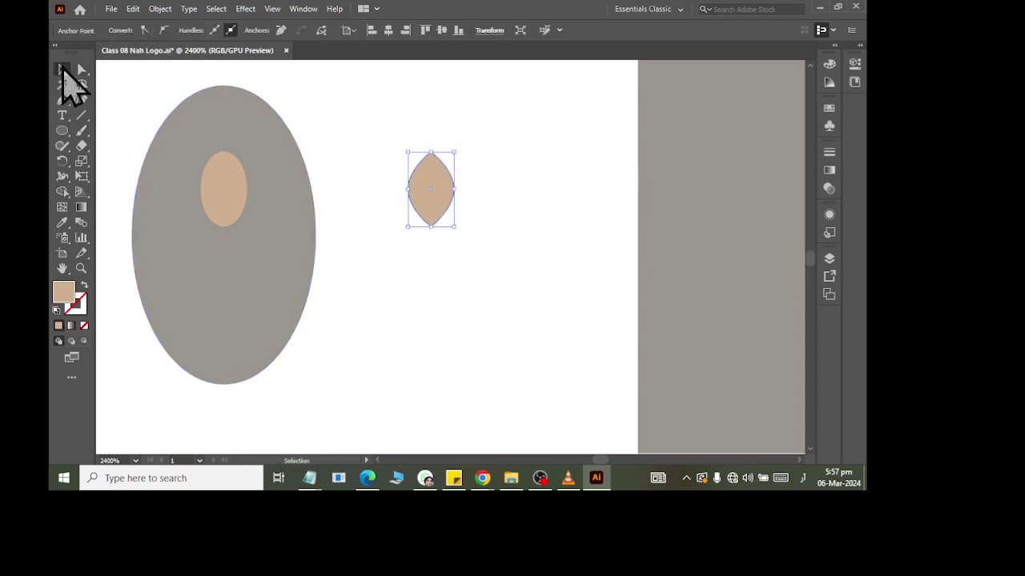
Step: Resize the pointed copy into a tan lens shape
left_click(62, 69)
left_click(446, 167)
left_click_drag(455, 189, 454, 189)
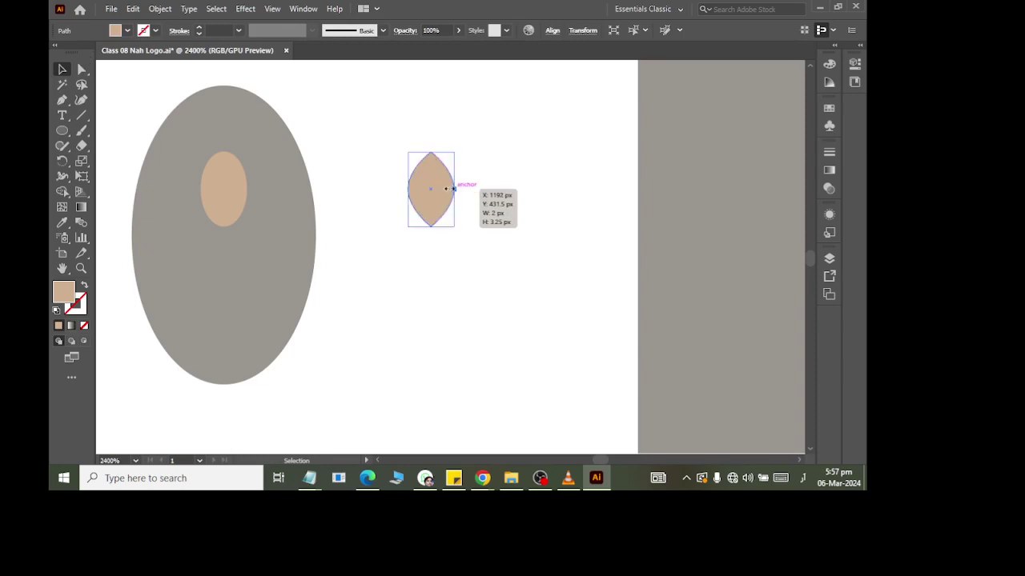
scroll(455, 191, "down", 4)
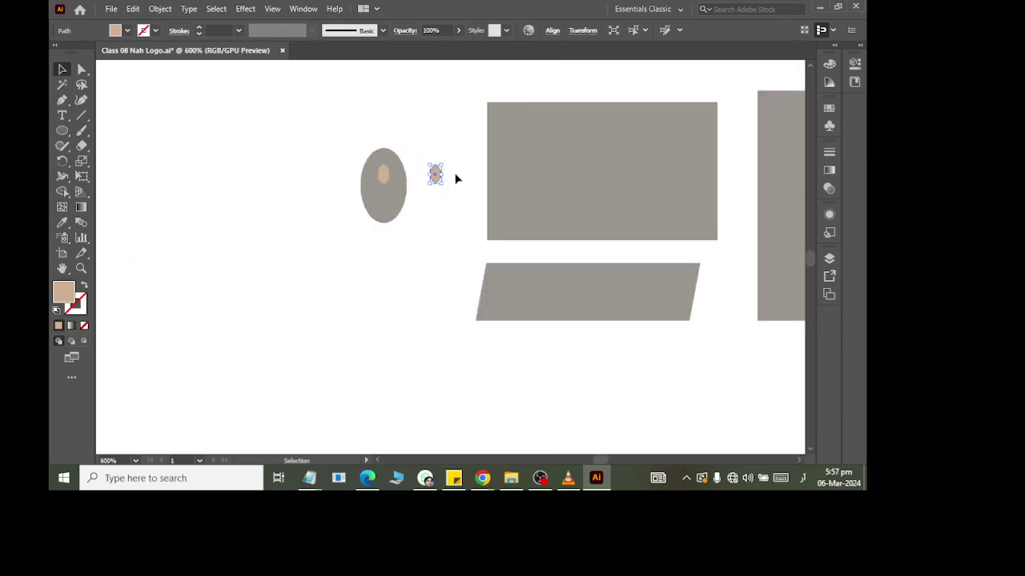
scroll(456, 179, "up", 1)
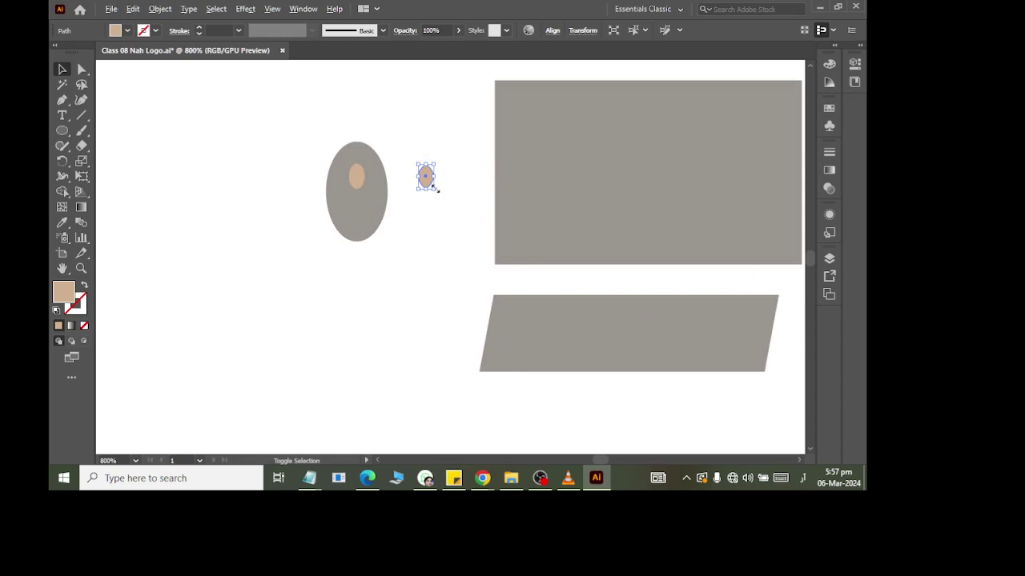
left_click_drag(437, 189, 440, 179)
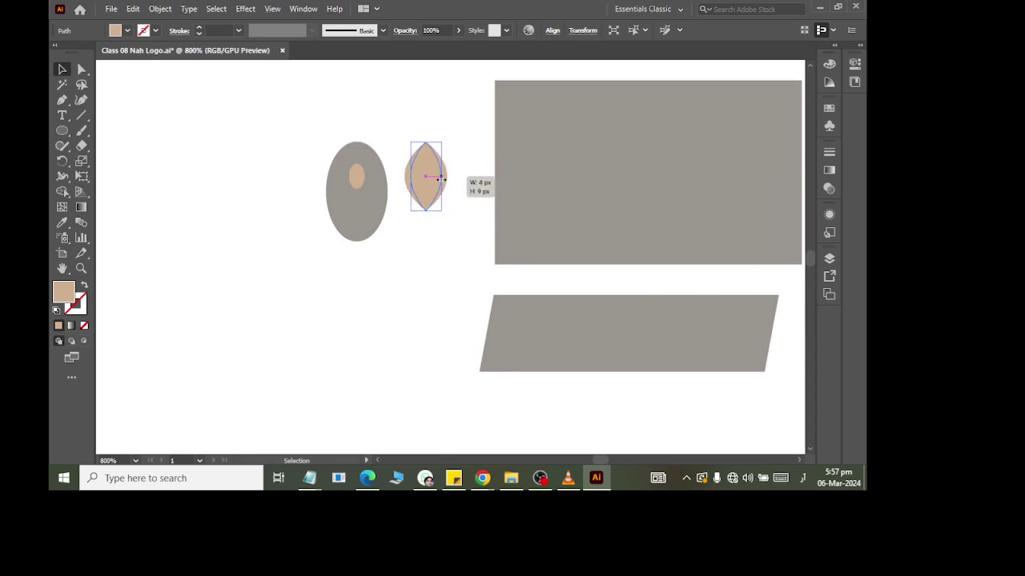
scroll(437, 208, "up", 1)
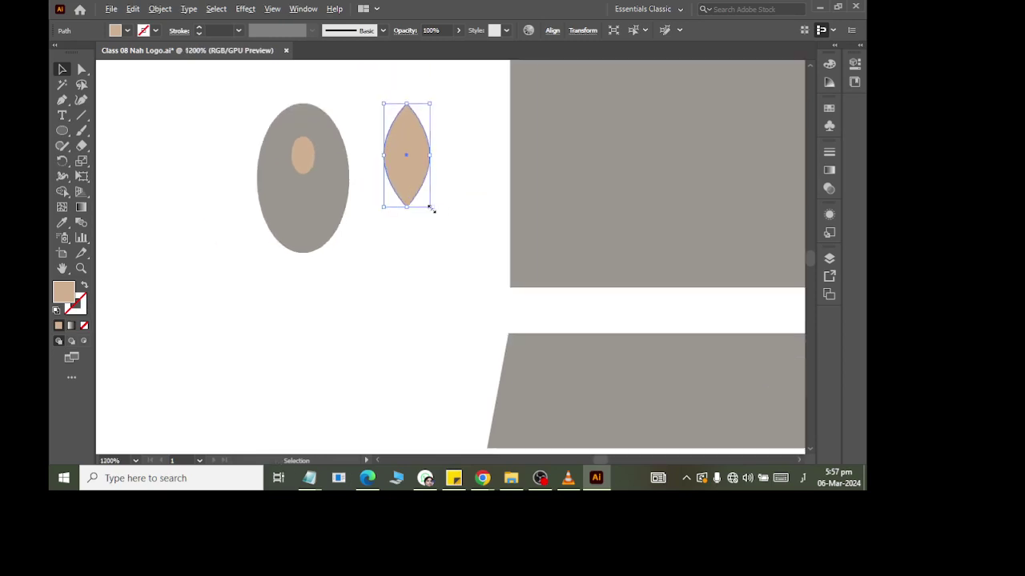
left_click_drag(432, 210, 421, 181)
scroll(304, 110, "up", 2)
Step: Tilt the tan lens and place it on the grey oval's upper right
left_click(429, 284)
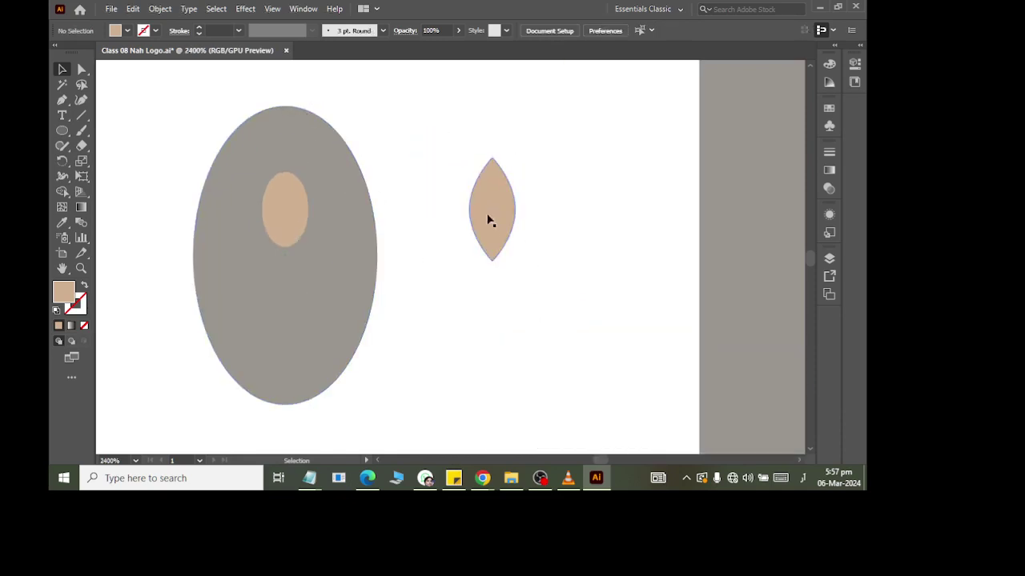
left_click(489, 221)
mouse_move(520, 268)
left_mouse_down()
mouse_move(525, 244)
mouse_move(352, 206)
left_mouse_up()
left_click(415, 418)
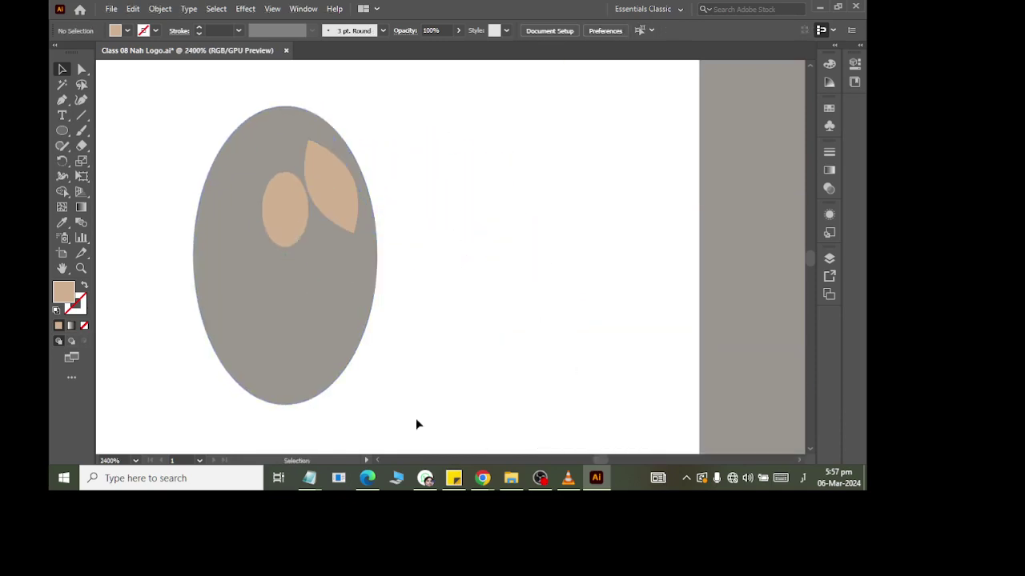
left_click(344, 198)
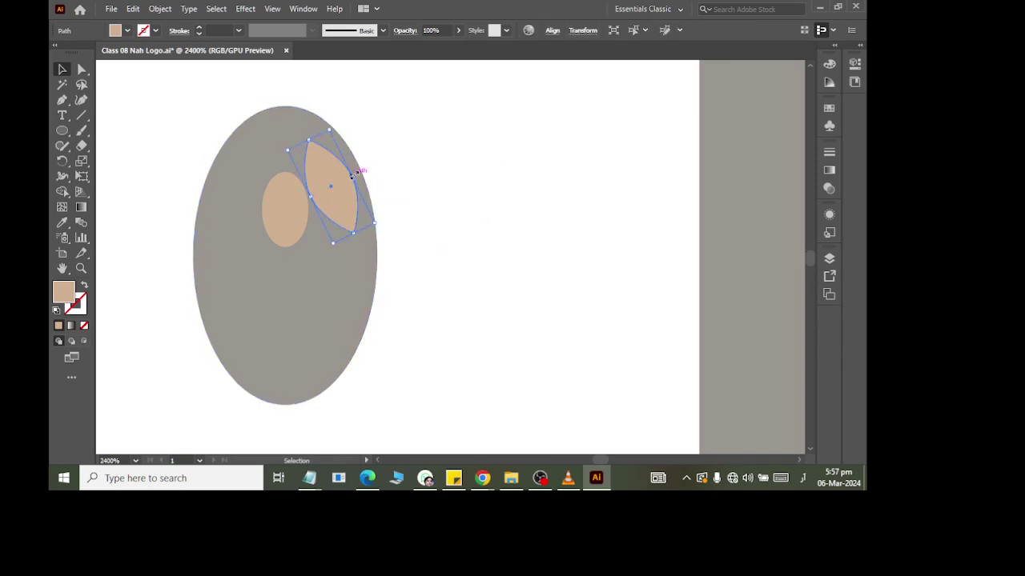
Step: Reflect a copy of the lens to the left of the small oval and nudge it into place
left_click(62, 161)
left_click(120, 176)
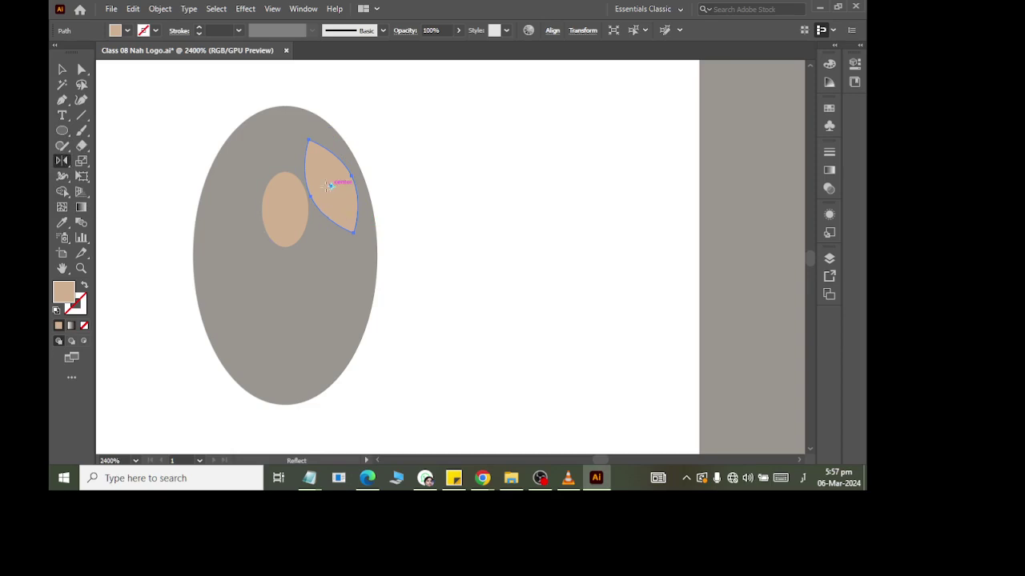
left_click(273, 208, "alt")
left_click(632, 370)
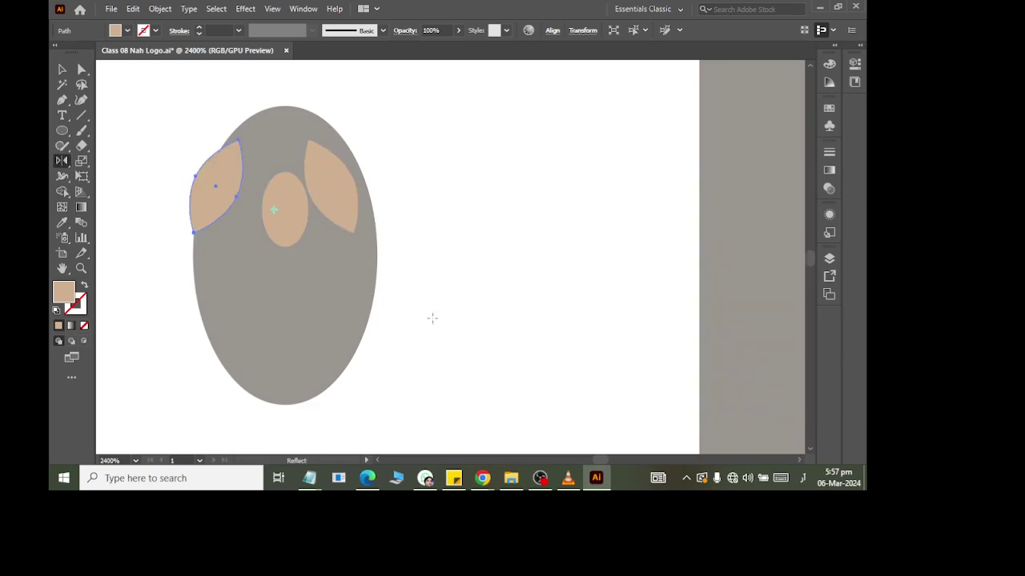
left_click(63, 69)
left_click(258, 87)
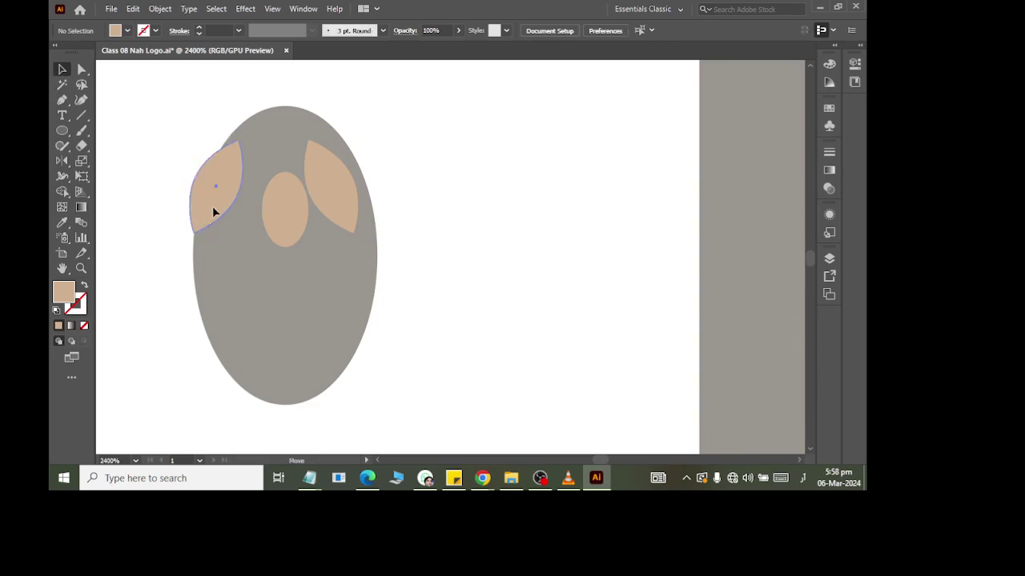
left_click_drag(213, 211, 236, 211)
Step: Drag a copy of the small middle oval down into the head's lower half and enlarge it
left_click(280, 212)
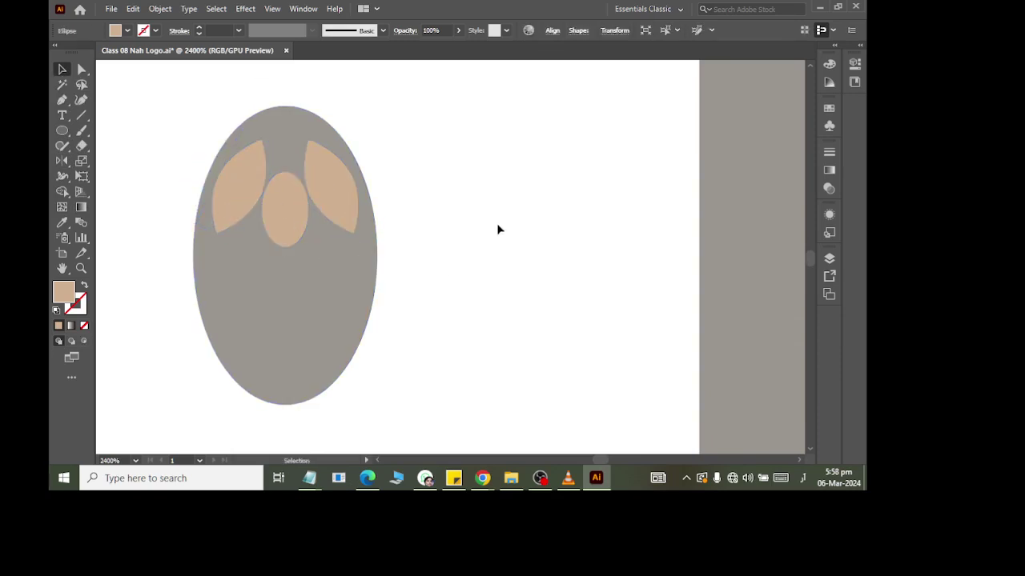
left_click(480, 220)
scroll(450, 206, "down", 2, "alt")
scroll(449, 220, "up", 1)
scroll(449, 240, "down", 1)
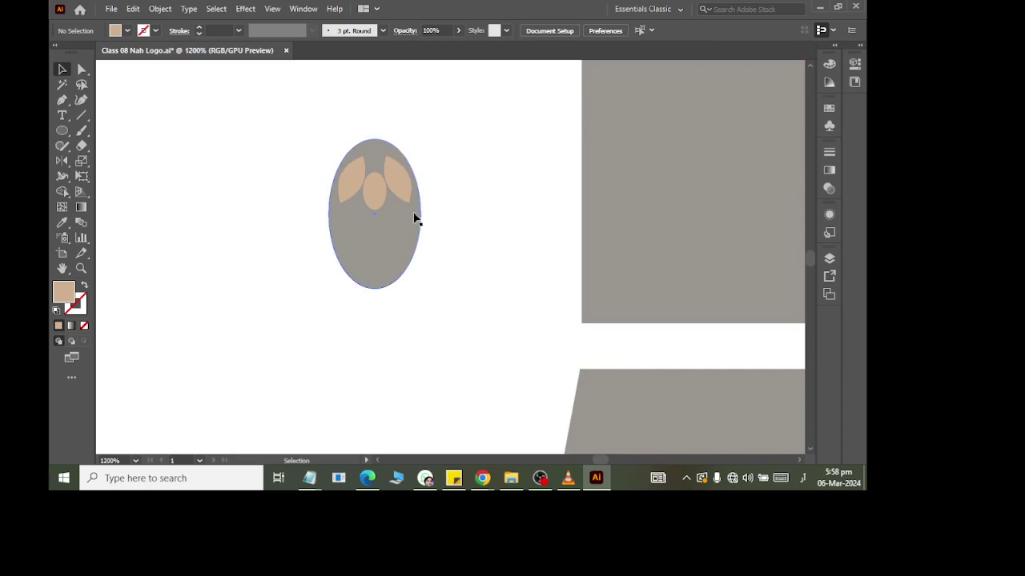
left_click_drag(373, 192, 386, 308)
left_click_drag(374, 271, 378, 251)
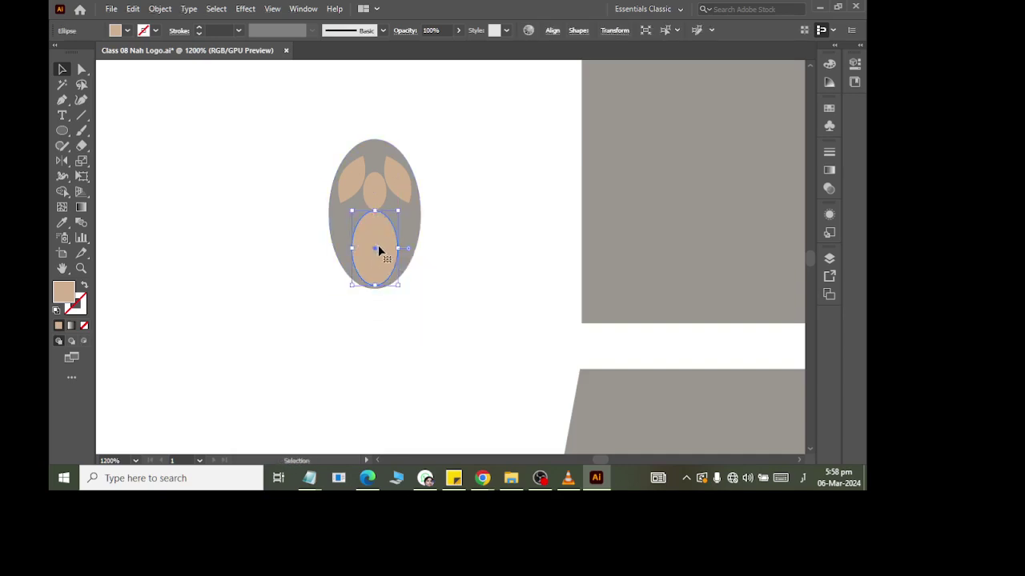
Step: Widen the lower tan oval, then delete it
key("ctrl+z")
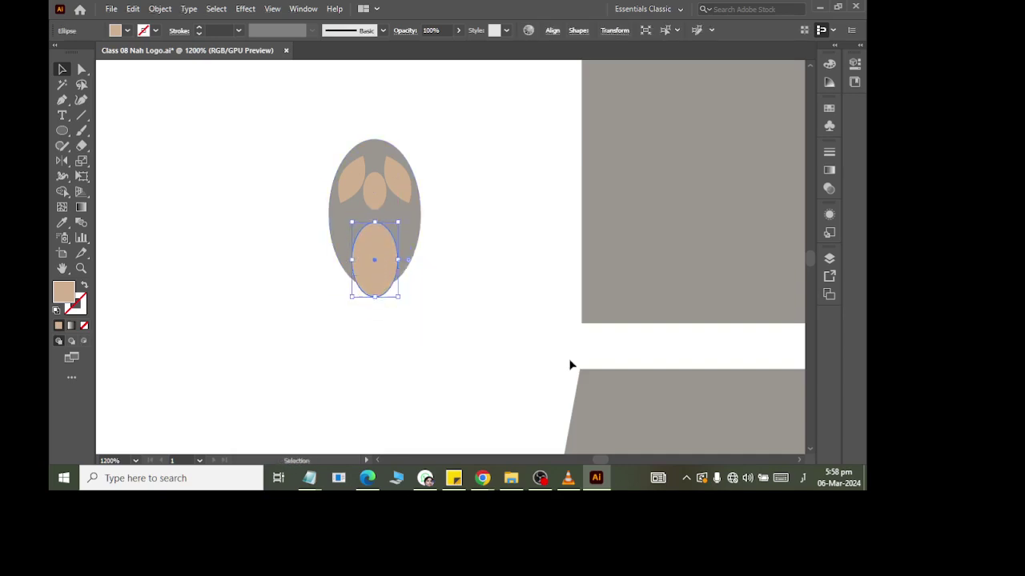
key("ctrl+shift+z")
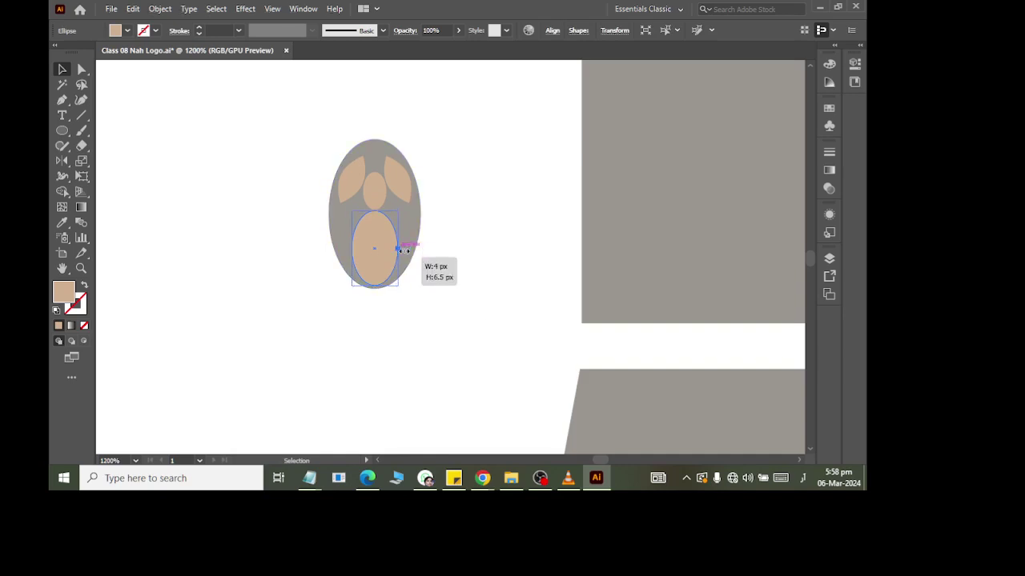
left_click_drag(397, 249, 410, 249)
left_click(439, 379)
left_click(381, 260)
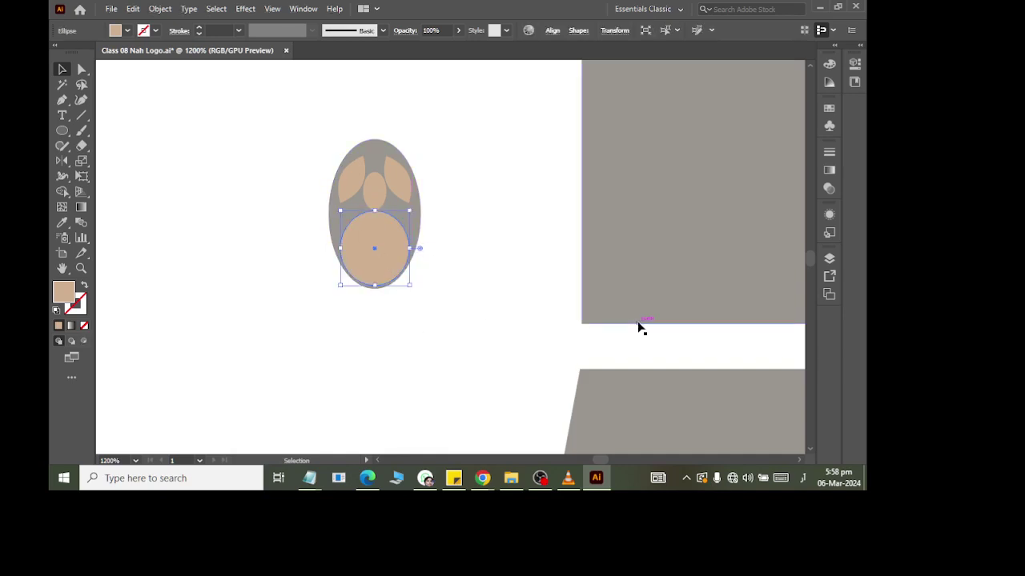
key("Delete")
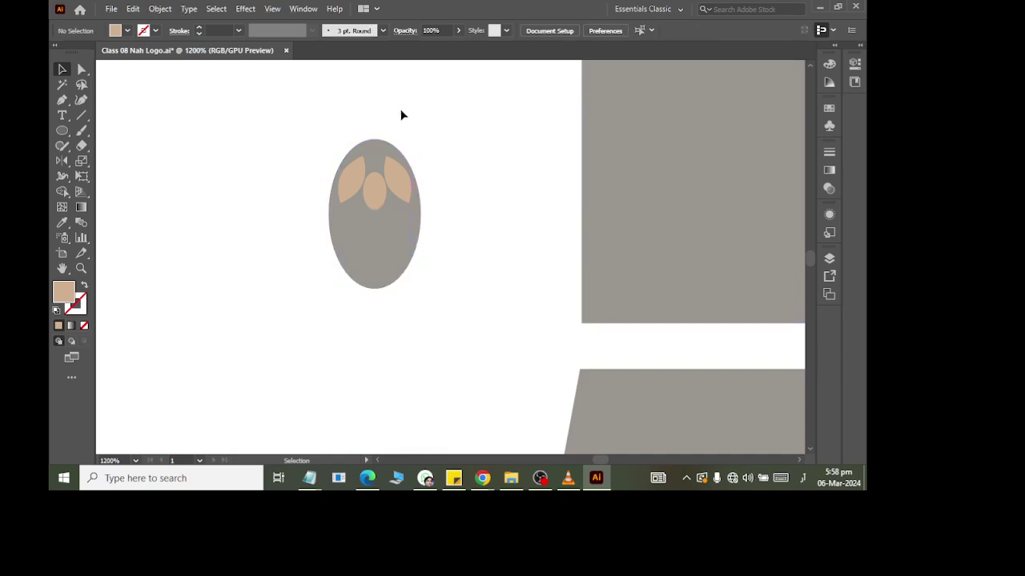
scroll(400, 109, "down", 1)
Step: Narrow the small tan oval between the ears by dragging its corner handle twice
scroll(388, 166, "up", 1)
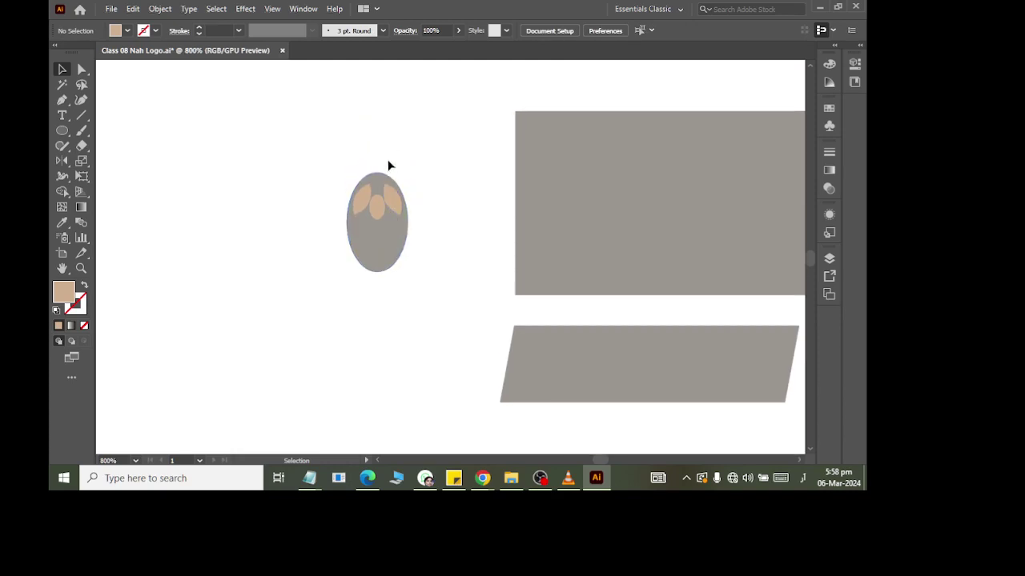
scroll(393, 161, "down", 1)
scroll(385, 164, "right", 1)
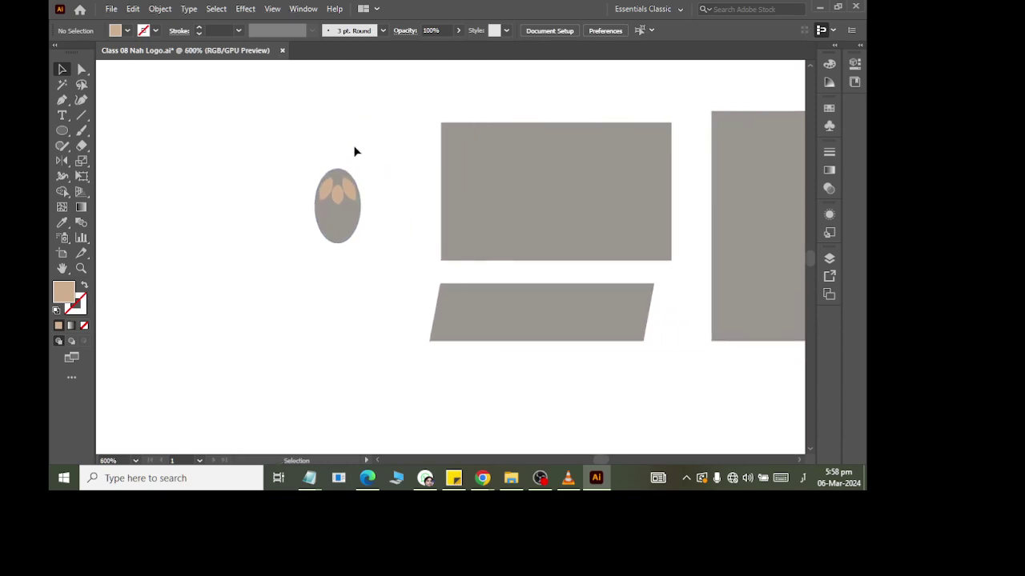
scroll(358, 208, "up", 1)
scroll(358, 213, "up", 4)
left_click(307, 157)
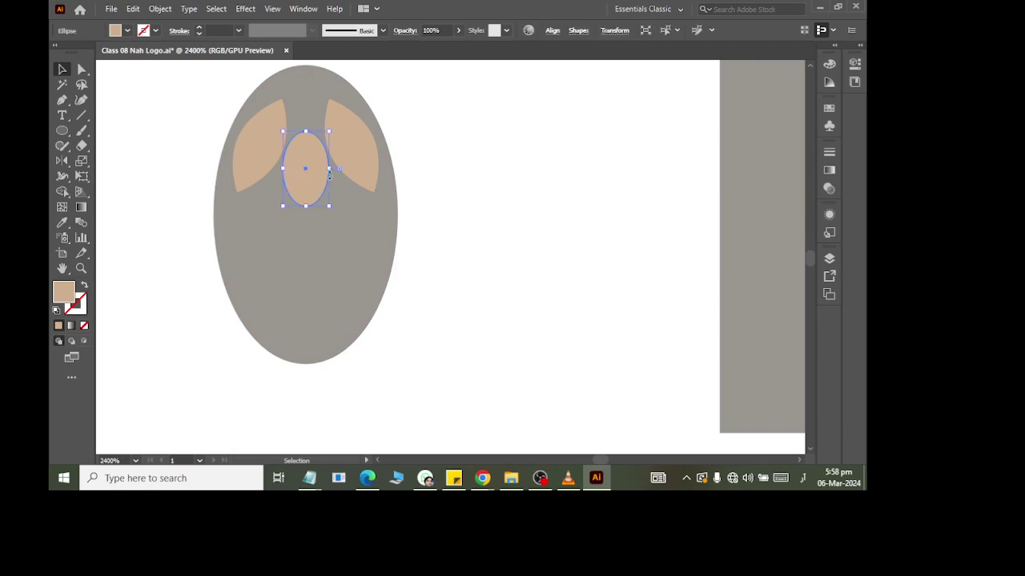
left_click_drag(327, 170, 328, 170)
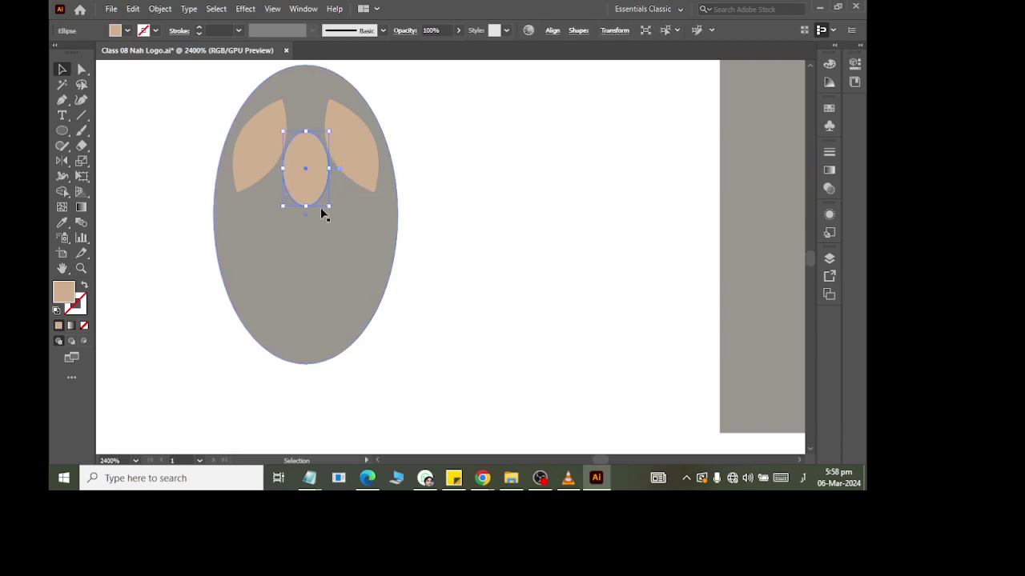
left_click_drag(328, 207, 325, 195)
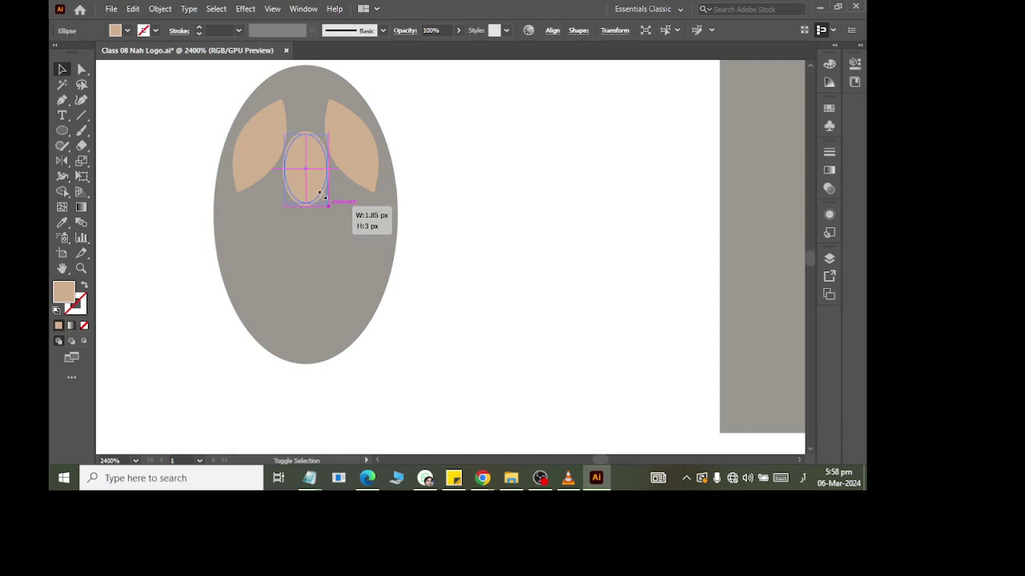
left_click_drag(320, 192, 297, 186)
Step: Check the nose oval in Outline view and nudge it right to centre it
key("Right")
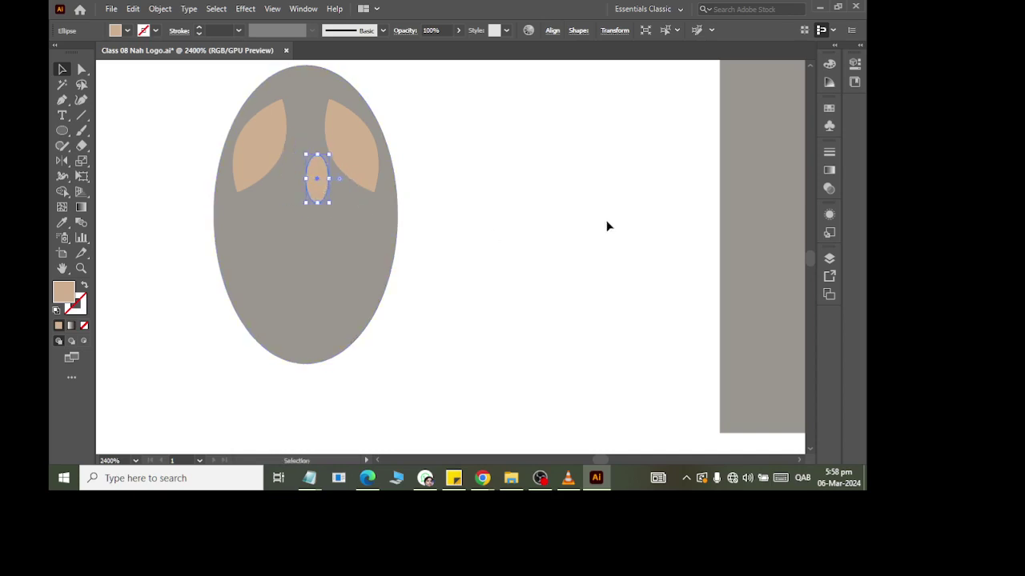
key("Left")
scroll(563, 238, "down", 2, "alt")
scroll(562, 237, "down", 2, "alt")
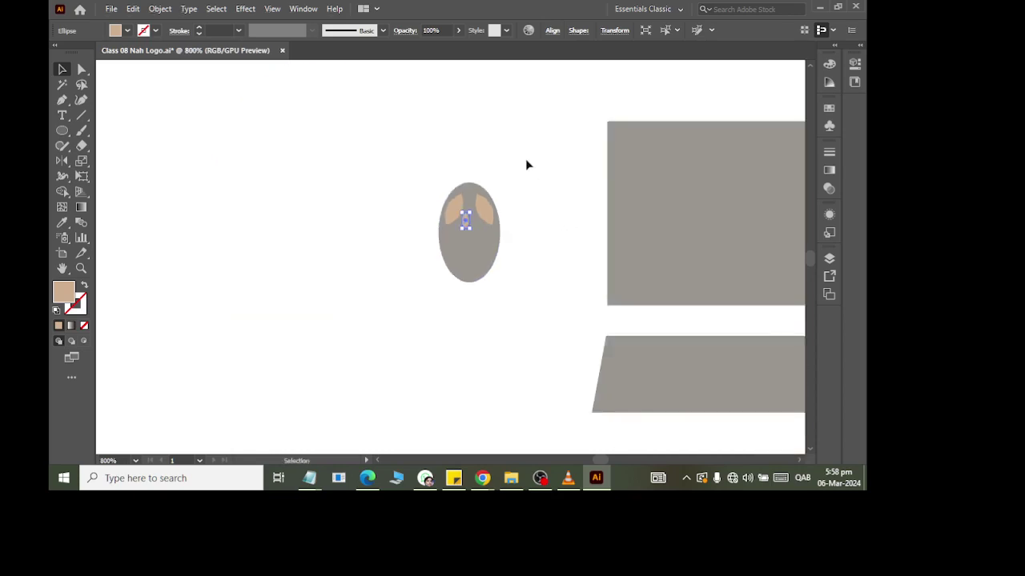
scroll(495, 240, "up", 2, "alt")
key("ctrl+shift+a")
key("ctrl+y")
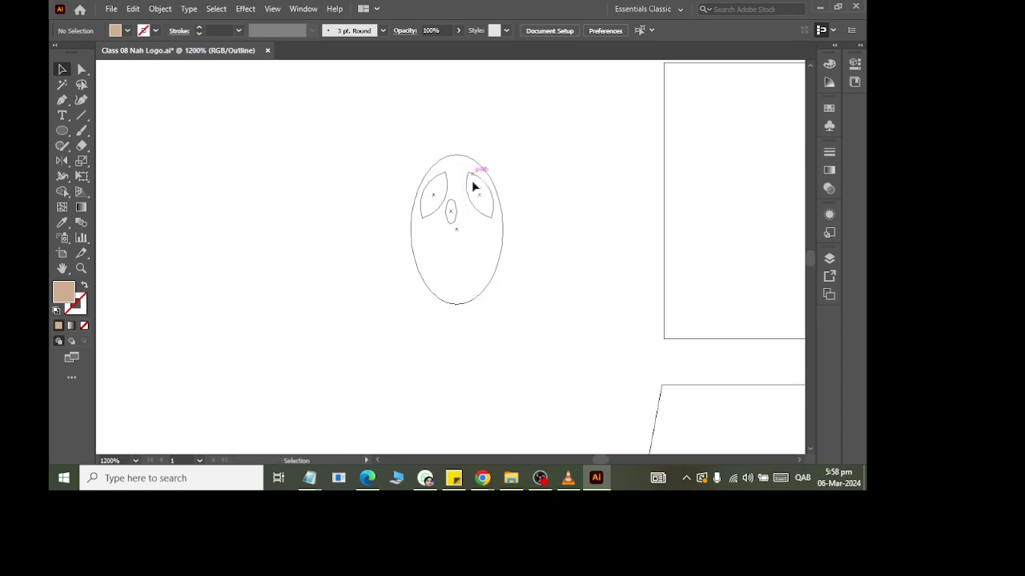
scroll(460, 213, "up", 2, "alt")
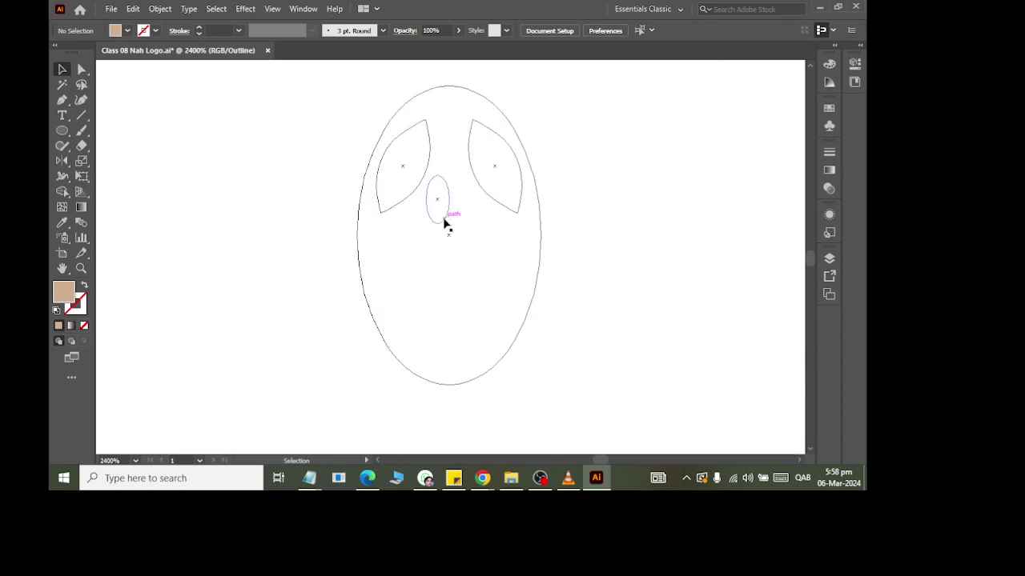
left_click(445, 225)
key("Right")
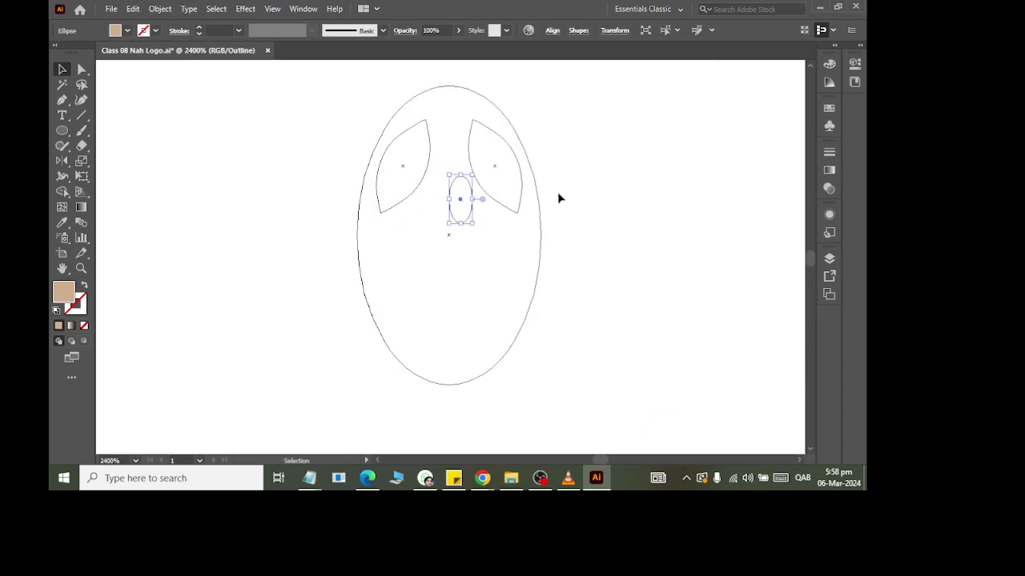
left_click(559, 198)
Step: Return to Preview, lower the nose oval slightly, and zoom out to show the computer shapes
key("ctrl+y")
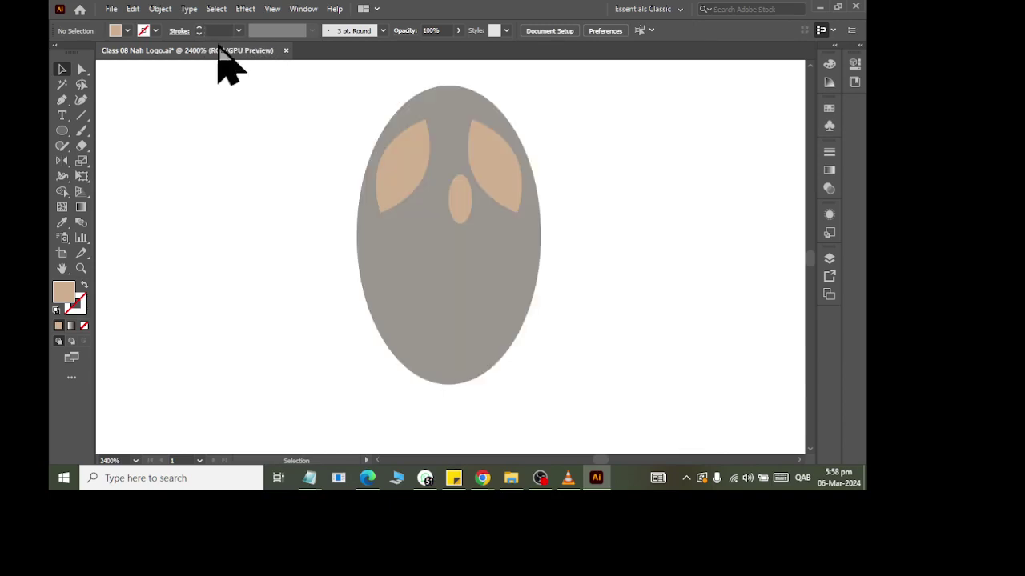
left_click_drag(448, 207, 451, 216)
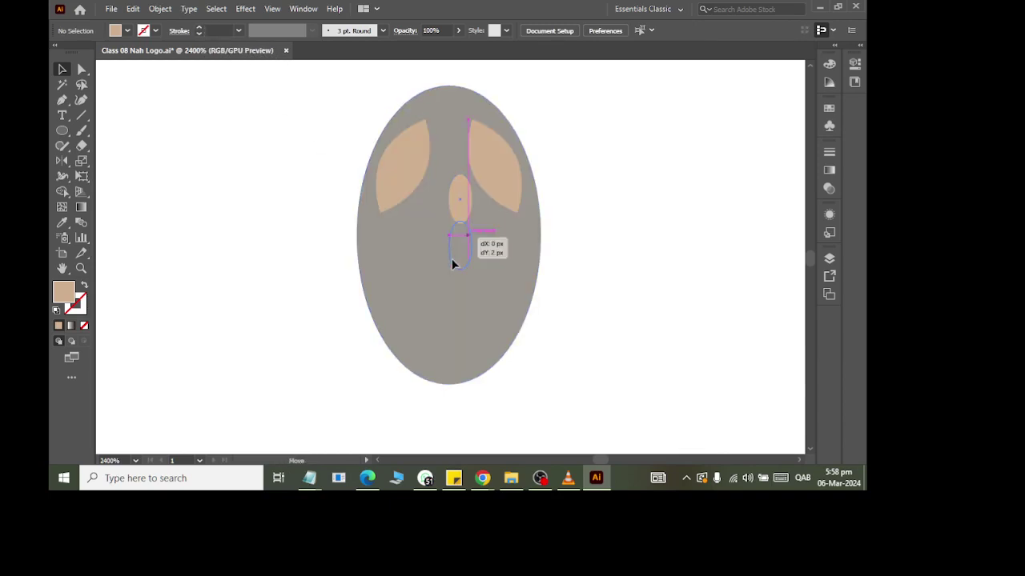
key("ctrl+minus")
key("ctrl+minus")
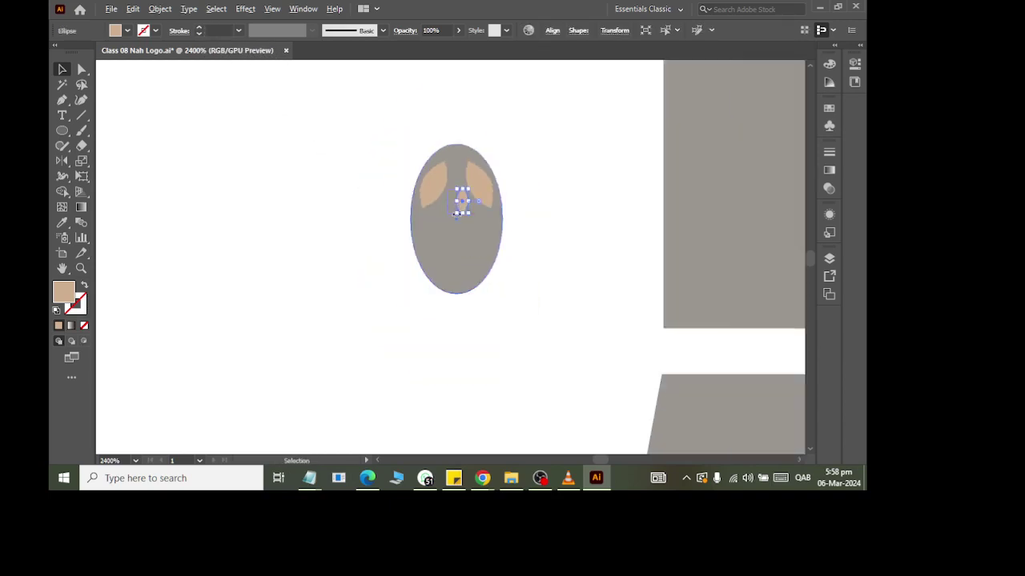
key("ctrl+minus")
key("ctrl+minus")
key("ctrl+minus")
key("ctrl+minus")
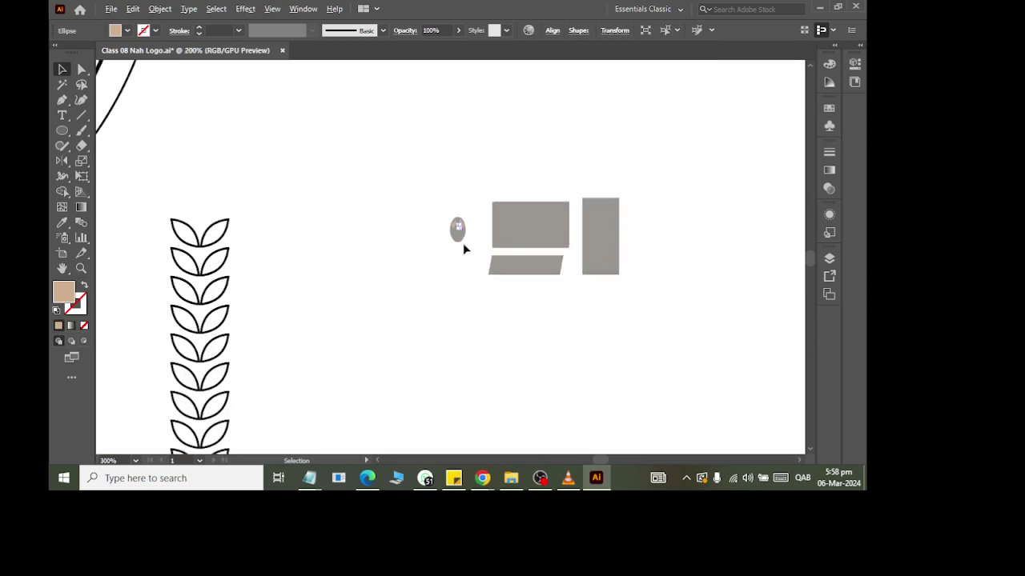
Step: Enlarge the head group beside the computer shapes and shift the nose left to centre it
mouse_move(434, 213)
left_mouse_down()
mouse_move(477, 264)
mouse_move(483, 297)
left_mouse_up()
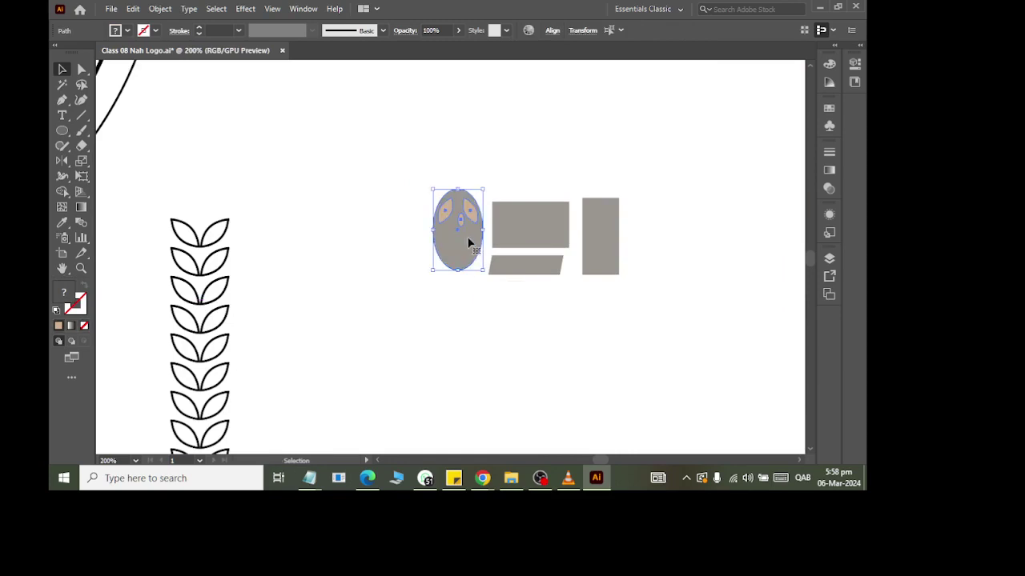
left_click_drag(460, 247, 404, 278)
scroll(404, 279, "up", 1)
scroll(398, 272, "up", 3)
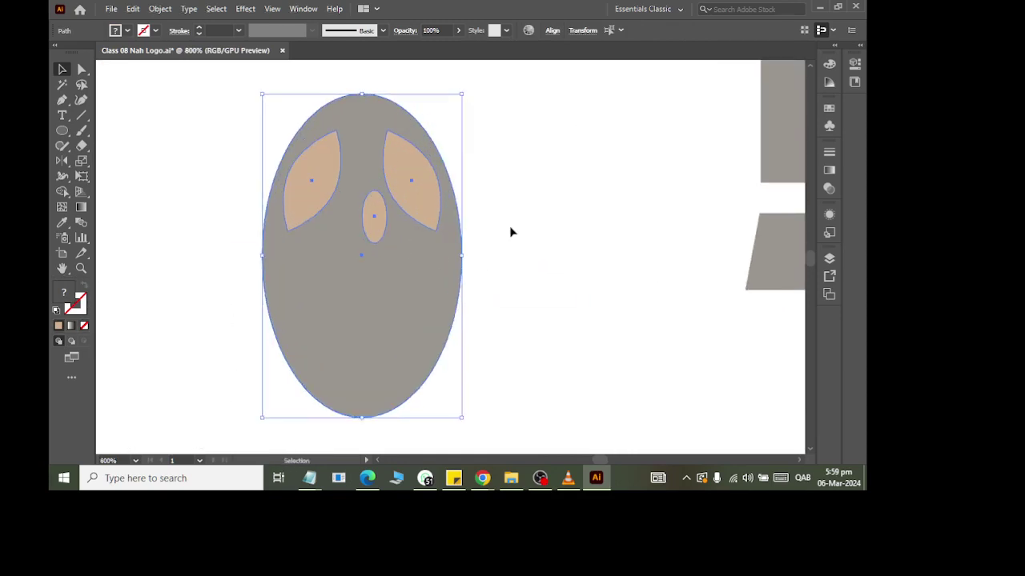
left_click(377, 227)
left_click_drag(377, 226, 363, 228)
left_click(541, 203)
scroll(521, 203, "down", 2)
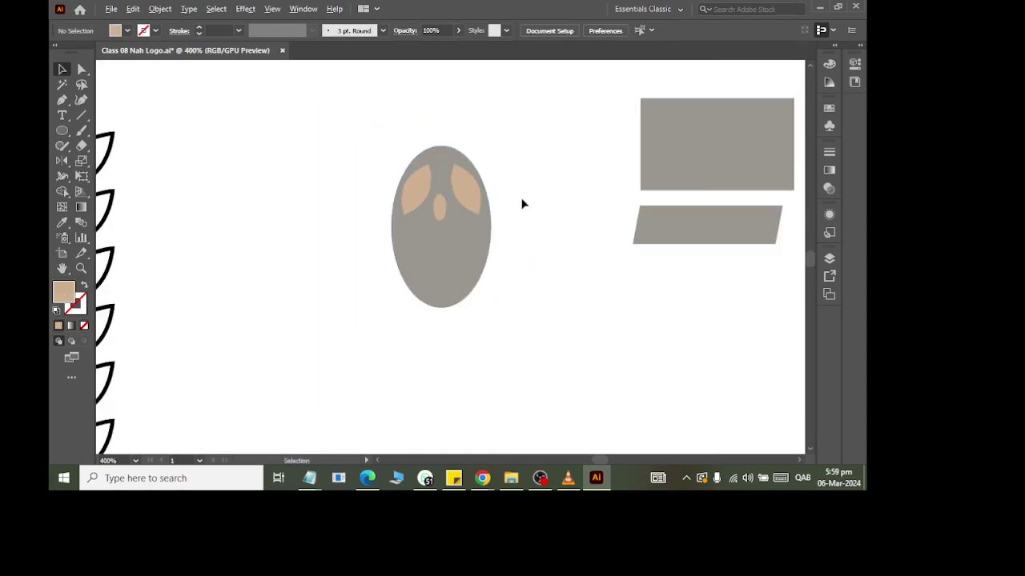
scroll(441, 229, "down", 2)
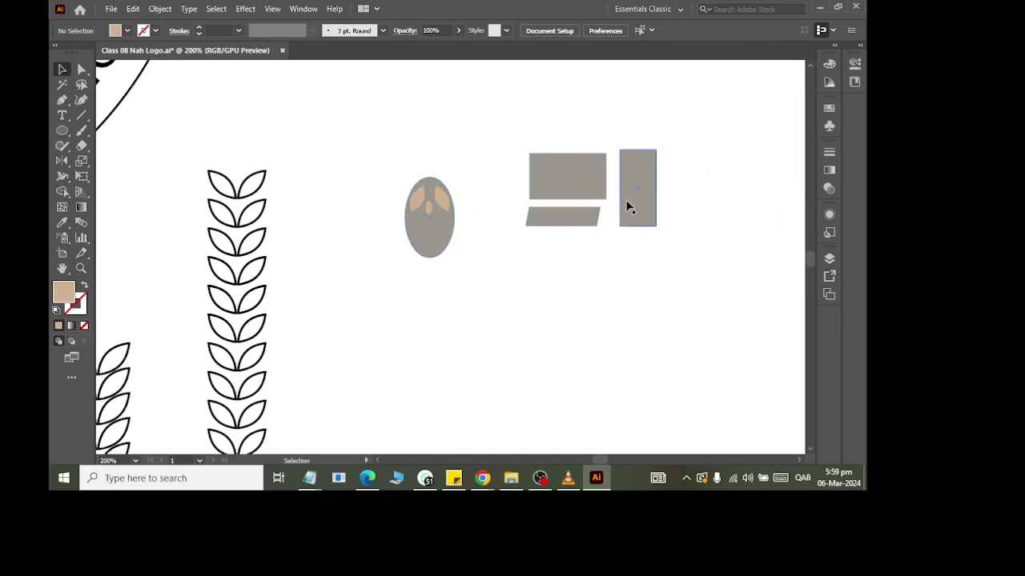
Step: Switch to the Blob Brush tool and paint a thick tan stroke above the head
left_click_drag(387, 168, 497, 328)
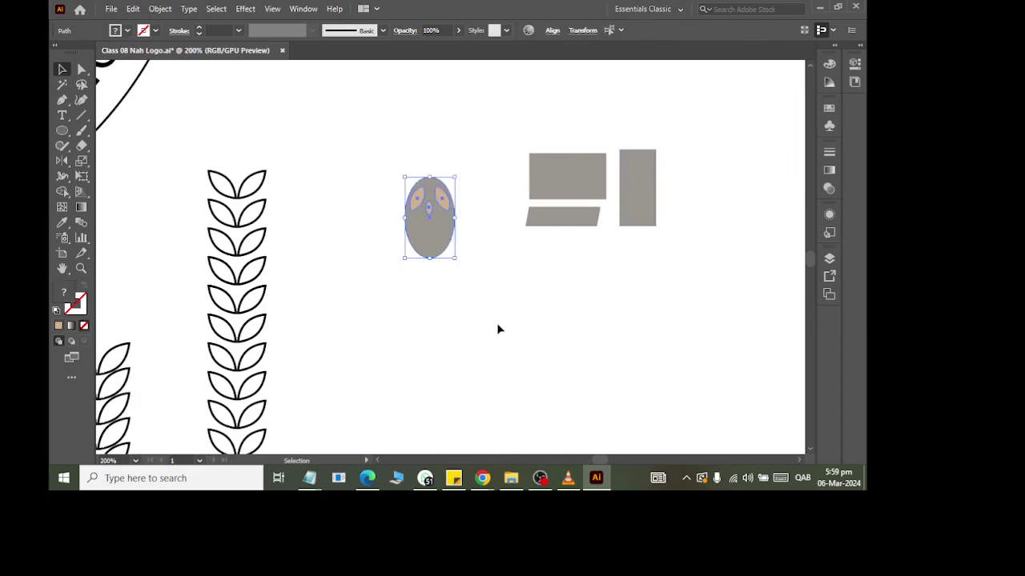
left_click(484, 229)
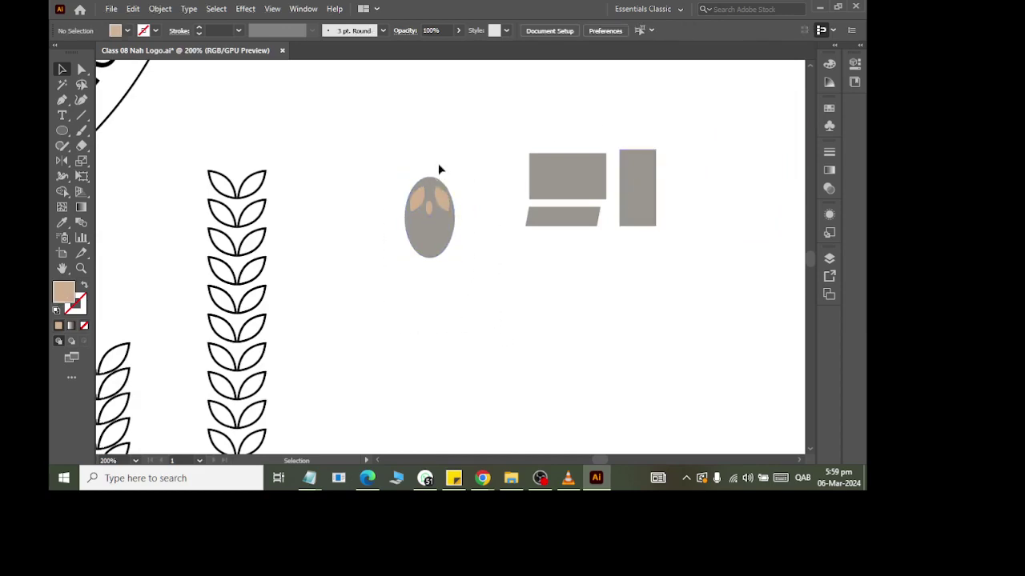
scroll(438, 169, "up", 1)
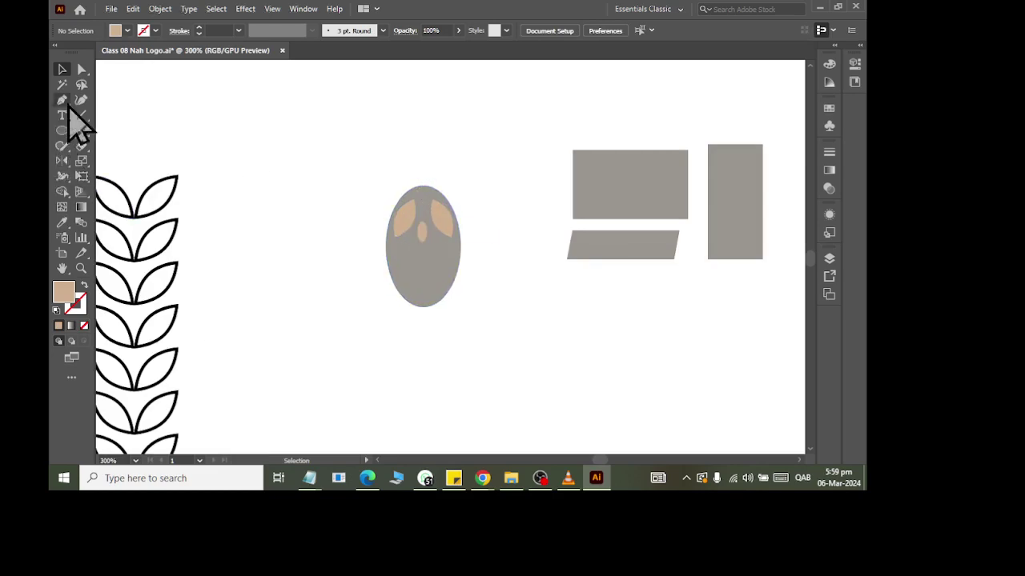
left_click(81, 131)
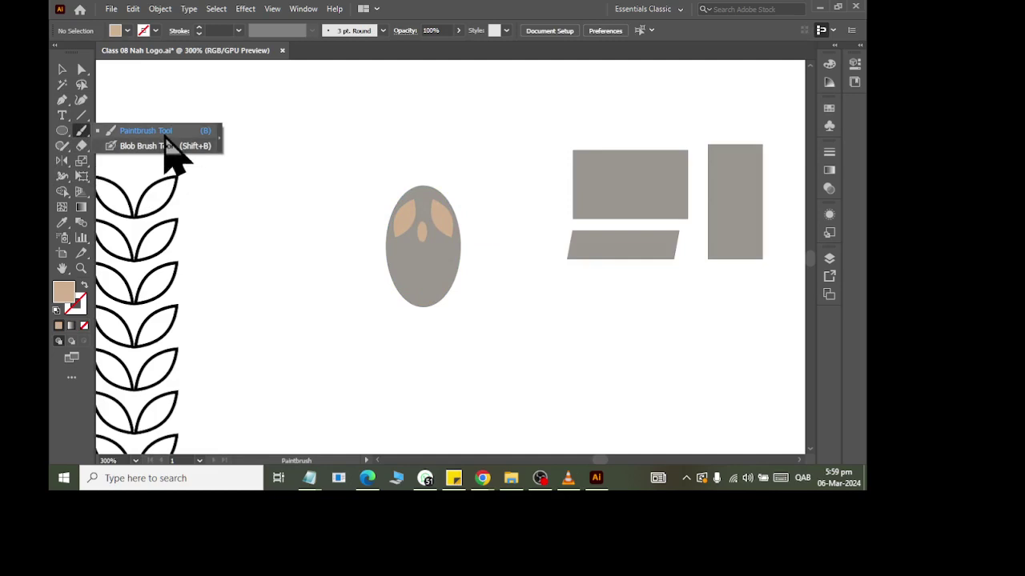
left_click(145, 146)
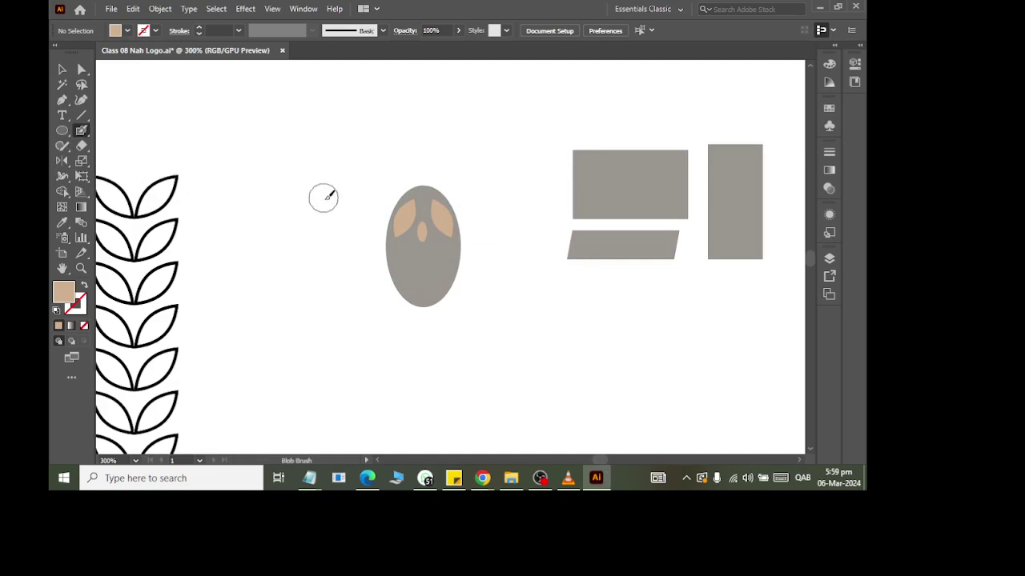
left_click_drag(324, 206, 525, 90)
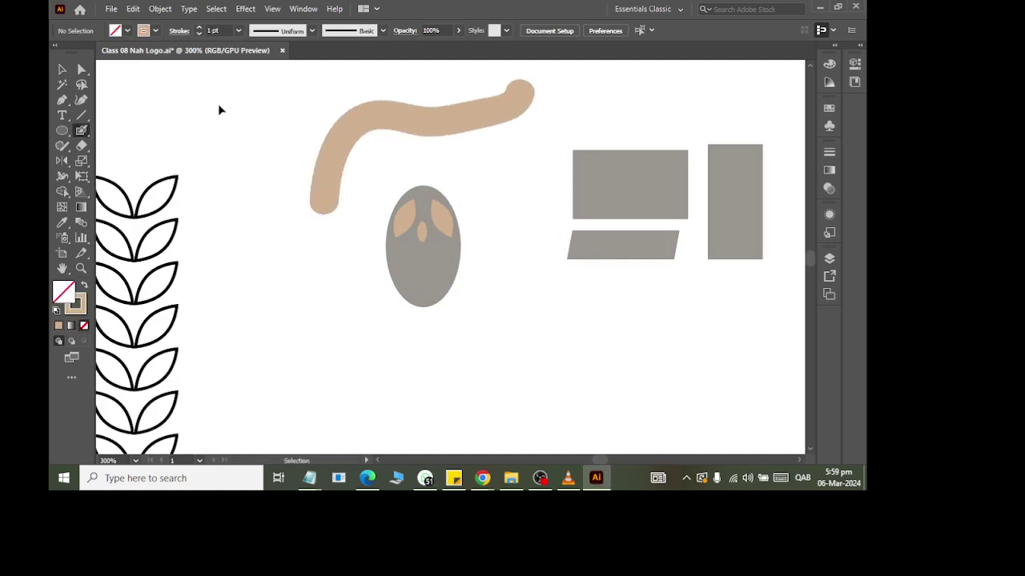
Step: Undo the thick stroke and set the Blob Brush to higher Fidelity, Angle -75°, Roundness 96%, Size 3 px
key("ctrl+z")
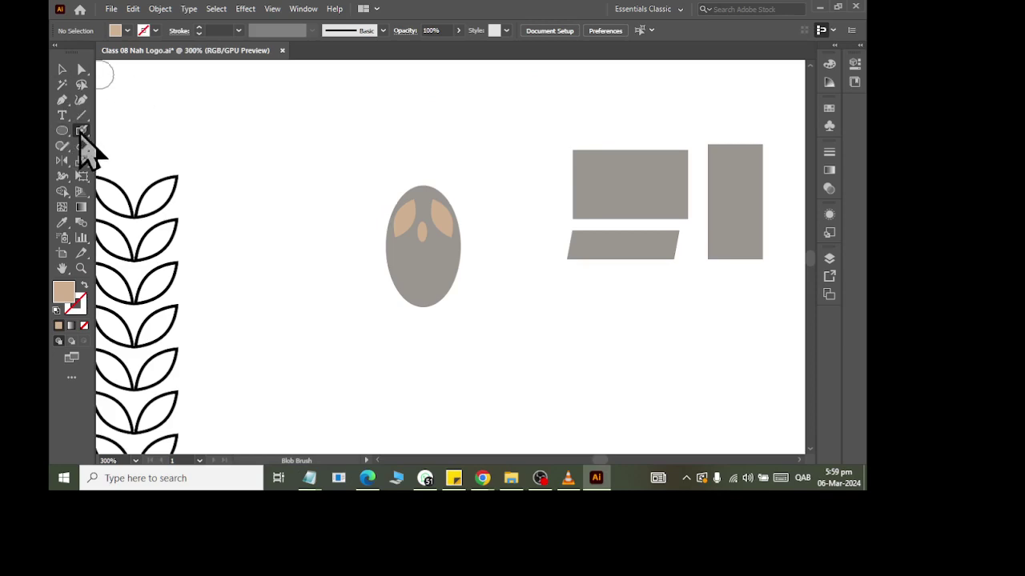
double_click(80, 133)
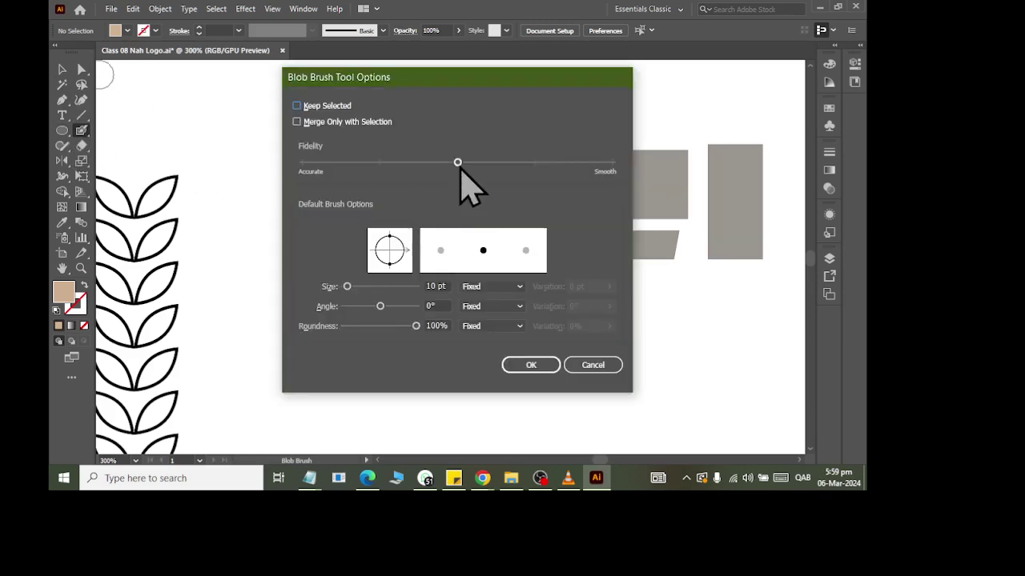
left_click_drag(457, 163, 419, 163)
left_click_drag(415, 326, 363, 272)
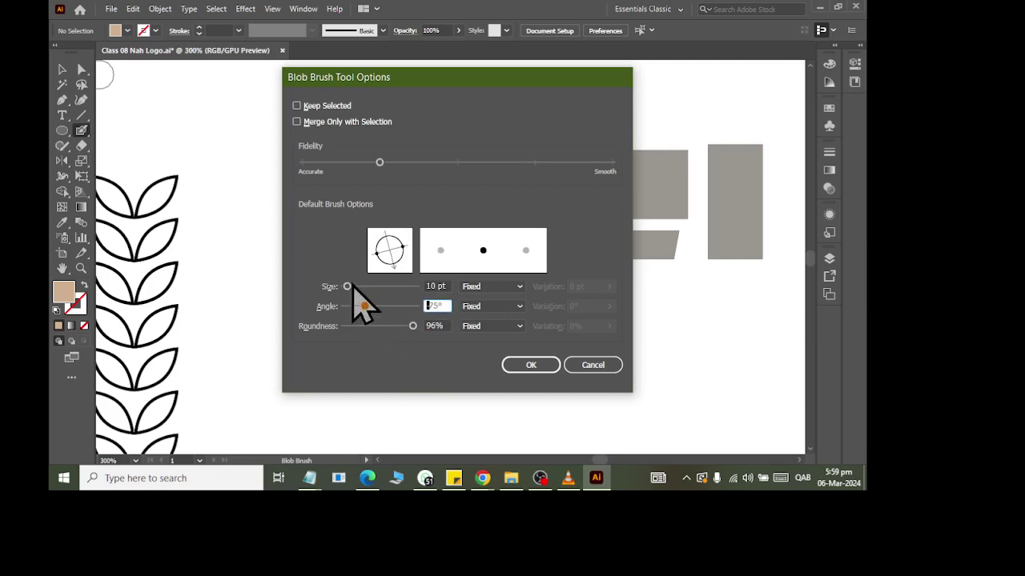
left_click(439, 285)
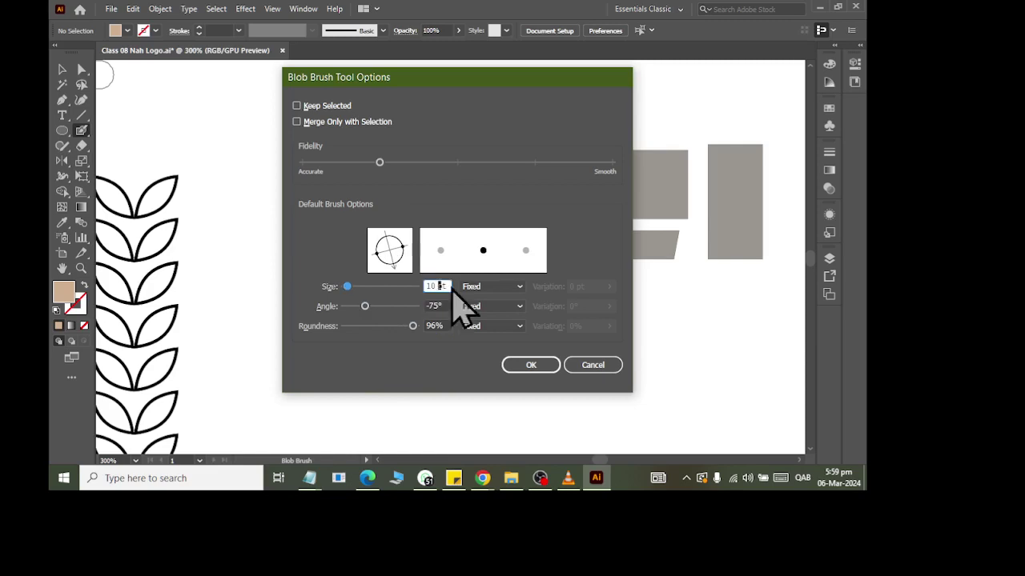
left_click_drag(448, 286, 391, 282)
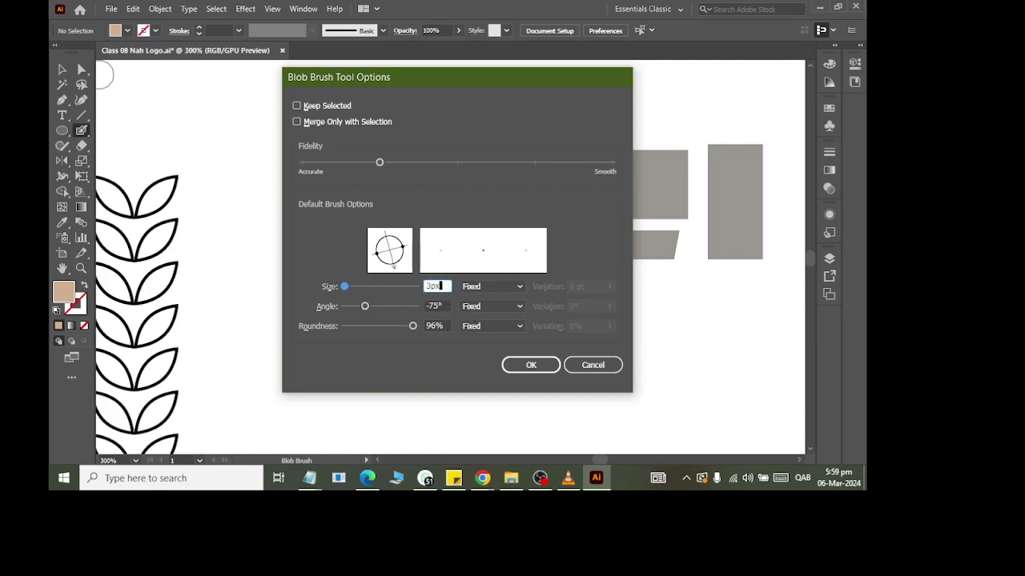
left_click(531, 365)
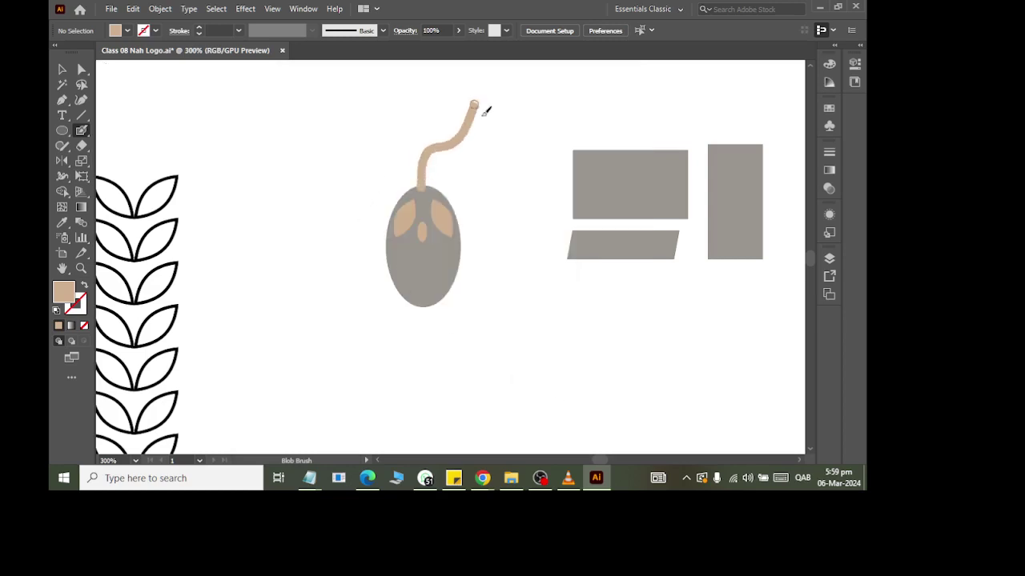
Step: Undo the 3 px cable, set the Blob Brush size to 2, and repaint the cable curving up-right
key("v")
key("ctrl+z")
key("shift+b")
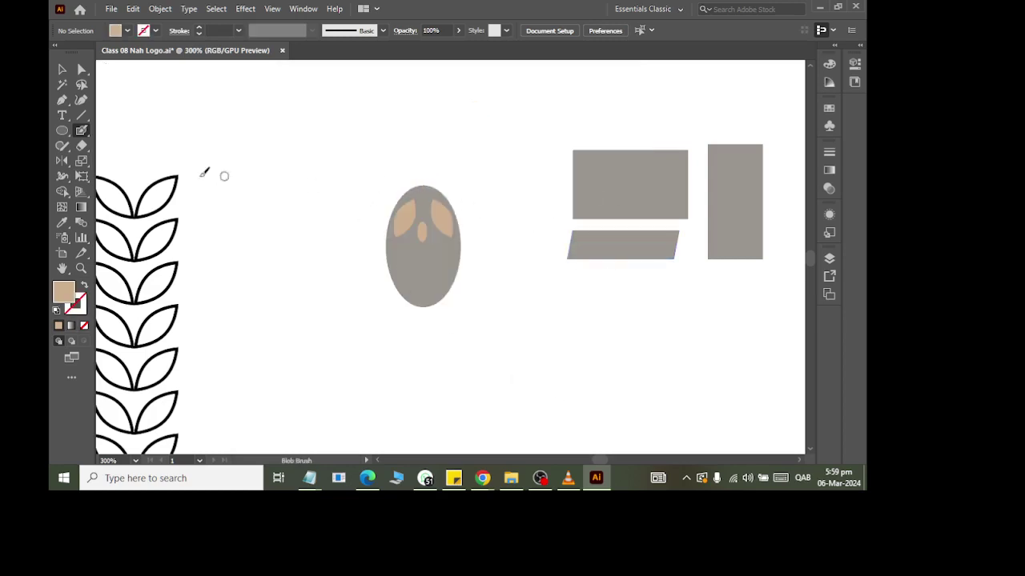
double_click(81, 132)
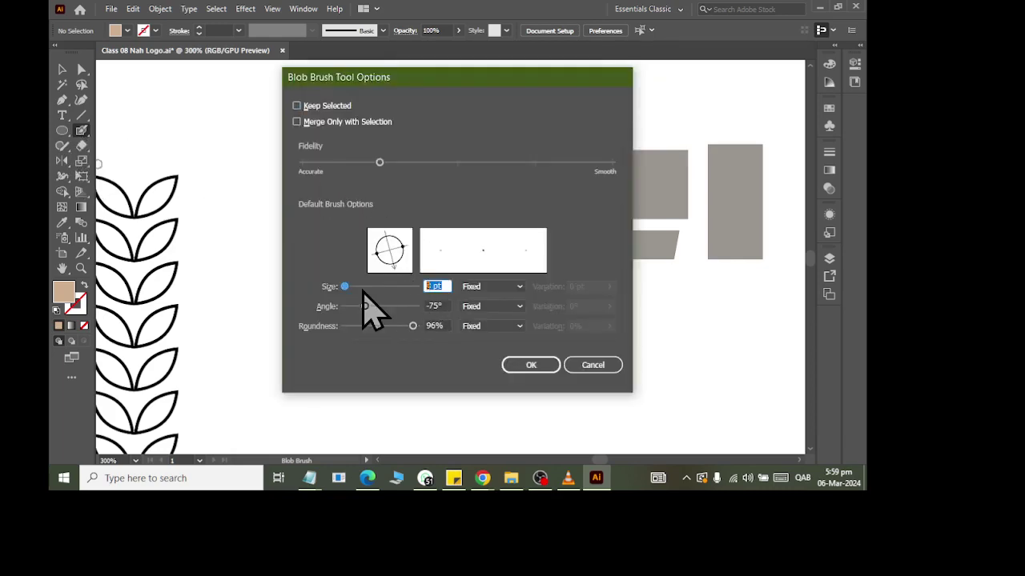
type("2")
key("Return")
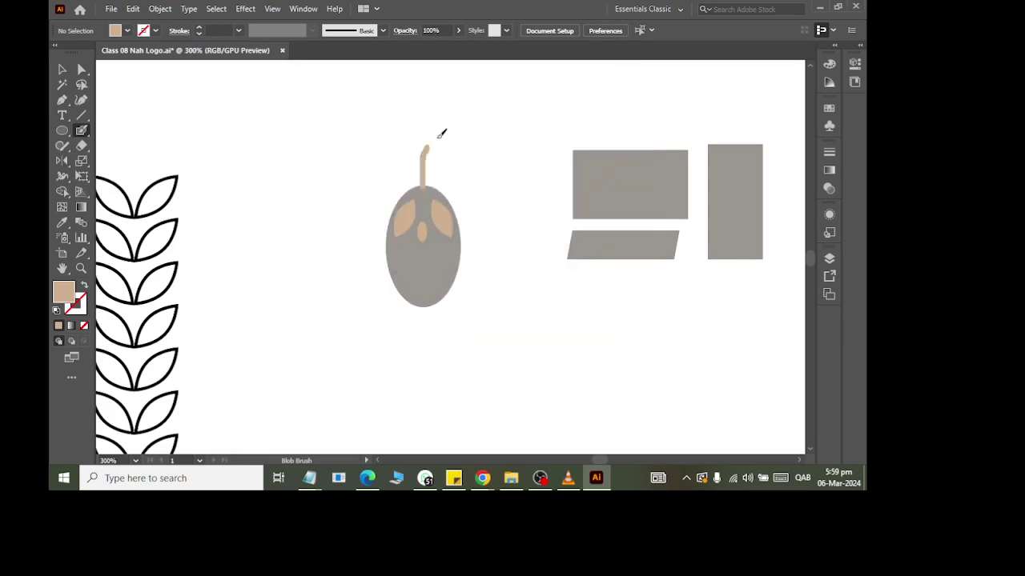
left_click_drag(441, 133, 469, 126)
key("ctrl+z")
key("ctrl+z")
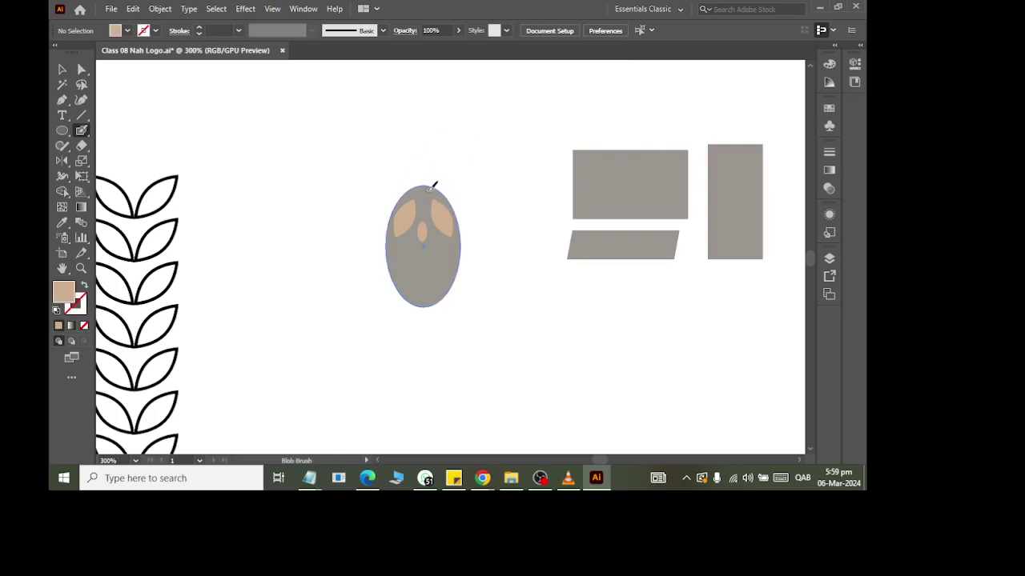
key("ctrl+z")
left_click_drag(443, 139, 480, 137)
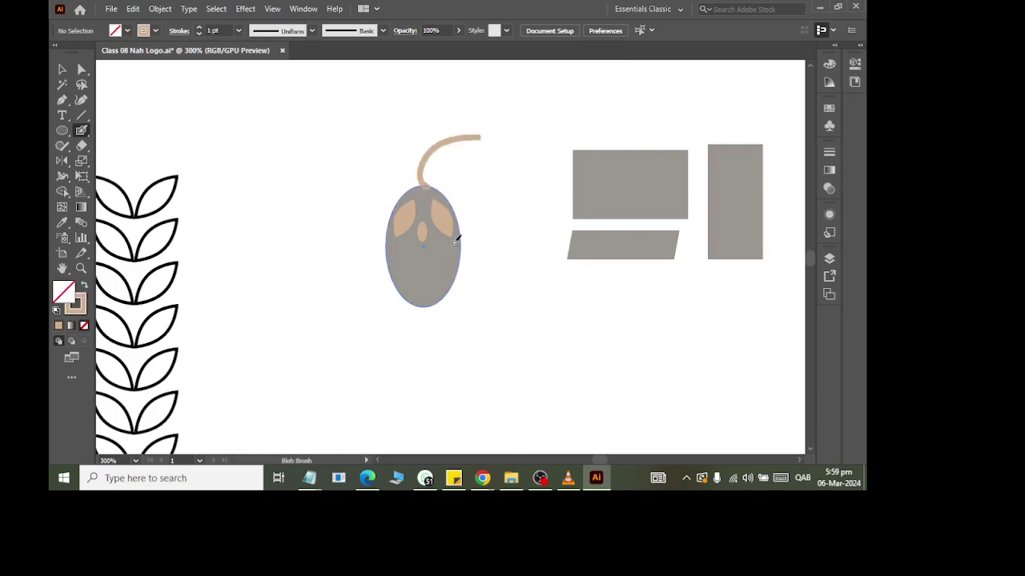
left_click(62, 70)
Step: Give the cable the mouse body's grey using the Eyedropper
left_click(448, 141)
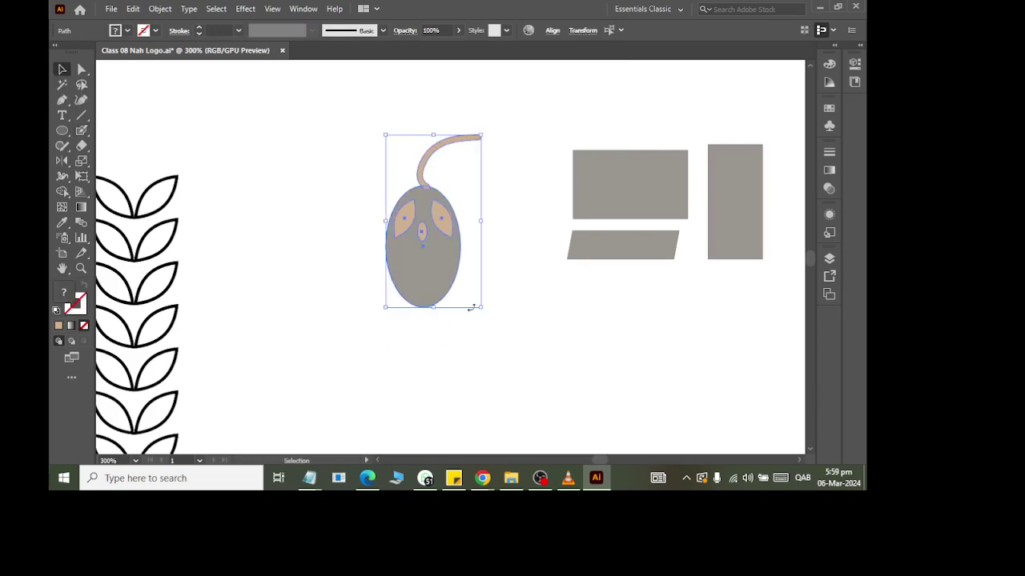
left_click(454, 165)
left_click(427, 166)
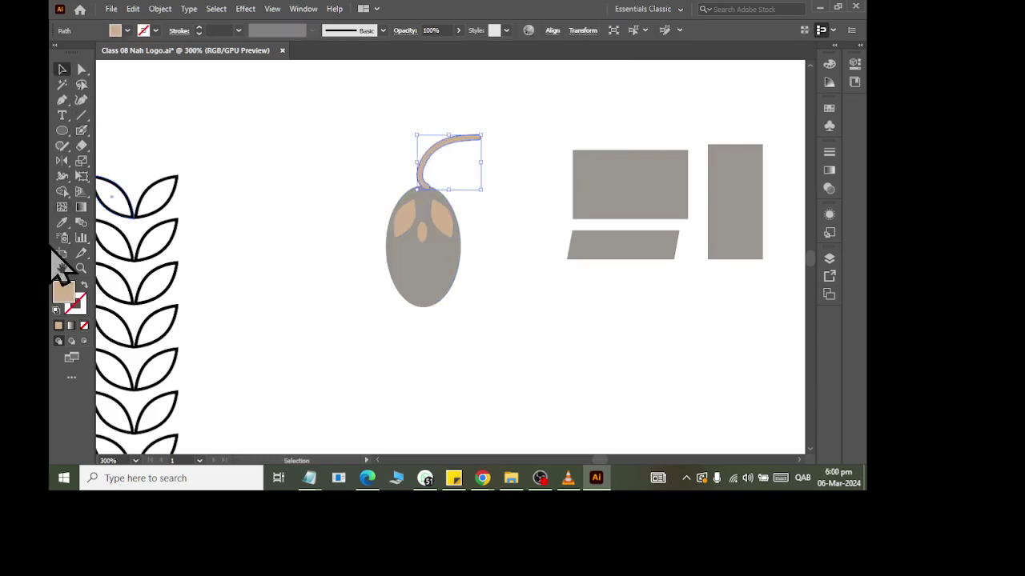
left_click(63, 223)
left_click(435, 258)
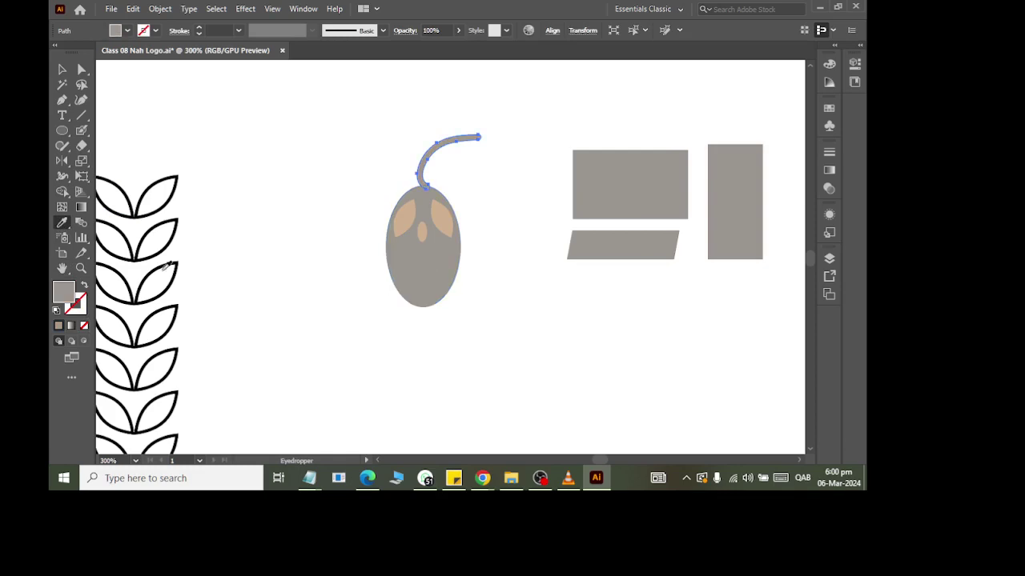
left_click(63, 70)
left_click(297, 146)
Step: Group the cable with the mouse body and shrink the grouped mouse
left_click_drag(335, 162, 519, 366)
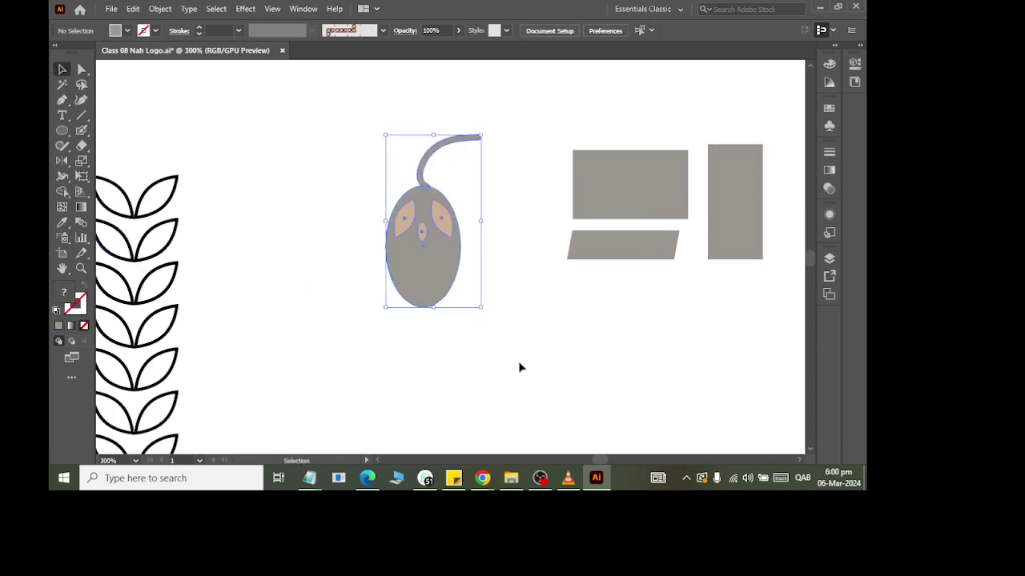
right_click(435, 285)
left_click(480, 110)
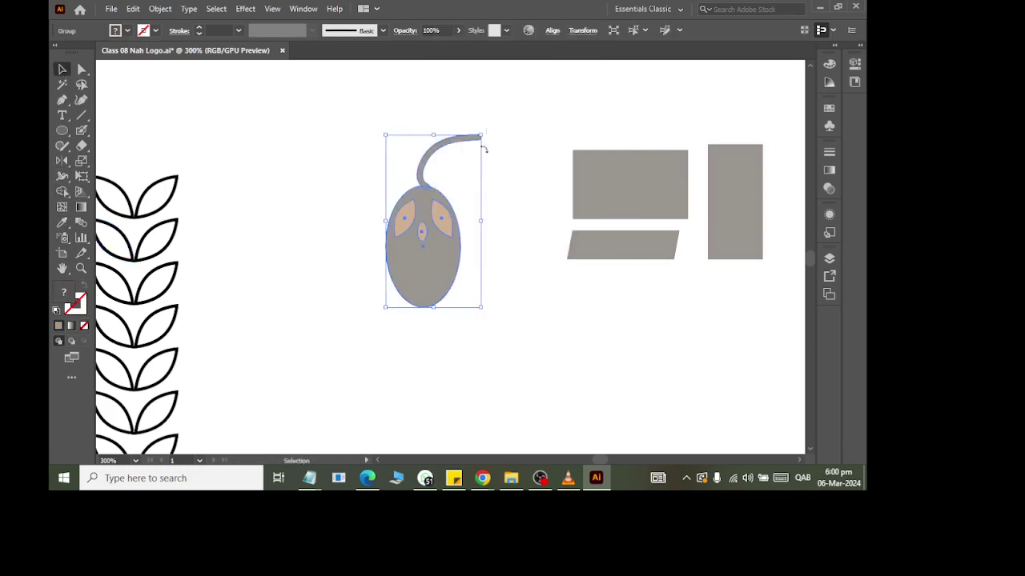
left_click(469, 370)
left_click(428, 286)
mouse_move(483, 306)
left_mouse_down()
mouse_move(463, 271)
mouse_move(724, 370)
mouse_move(711, 364)
mouse_move(745, 352)
left_mouse_up()
Step: Move the shrunken mouse up between the keyboard and the tower
left_click(475, 311)
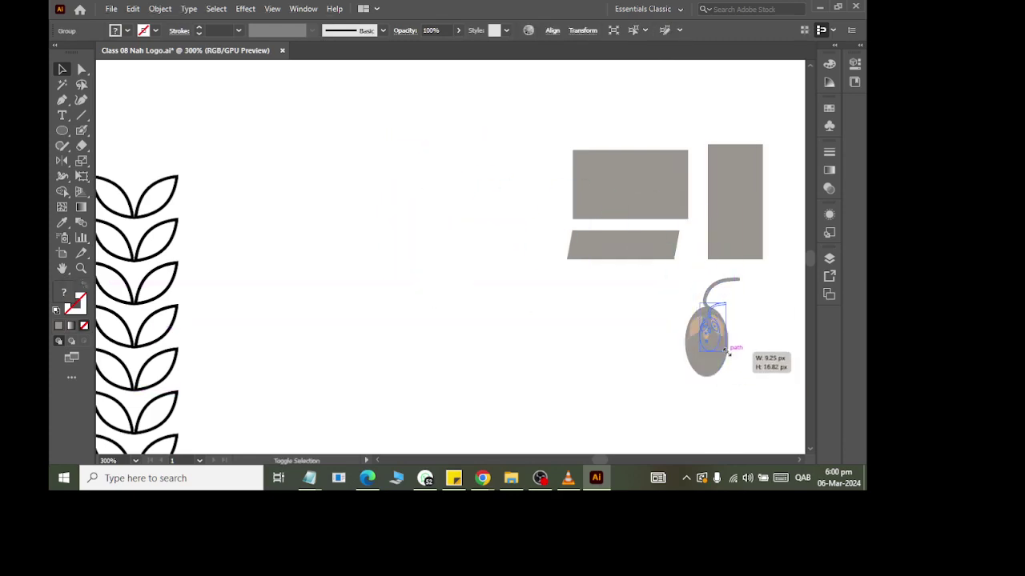
left_click(745, 352)
scroll(744, 352, "up", 2)
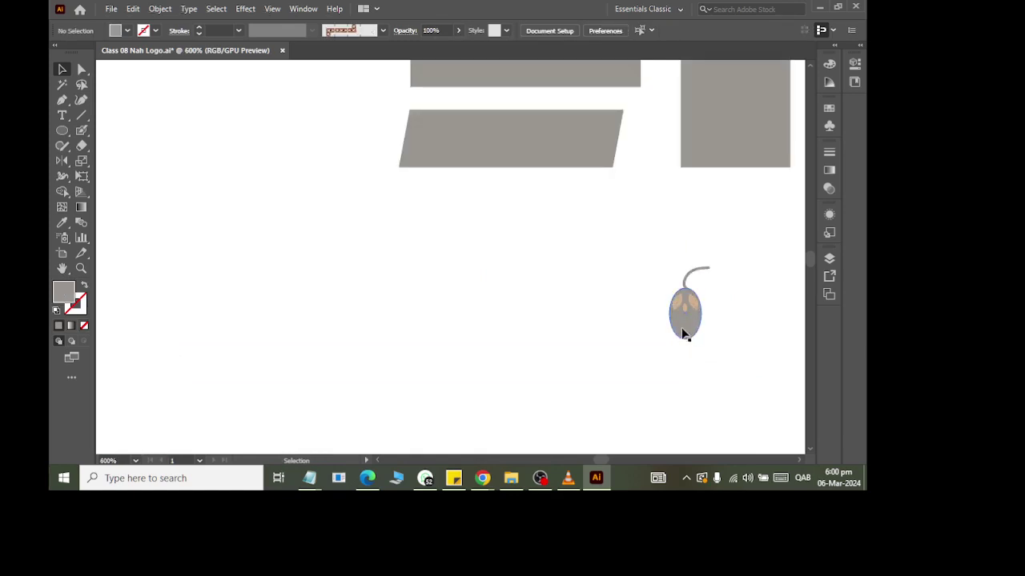
left_click_drag(685, 335, 647, 153)
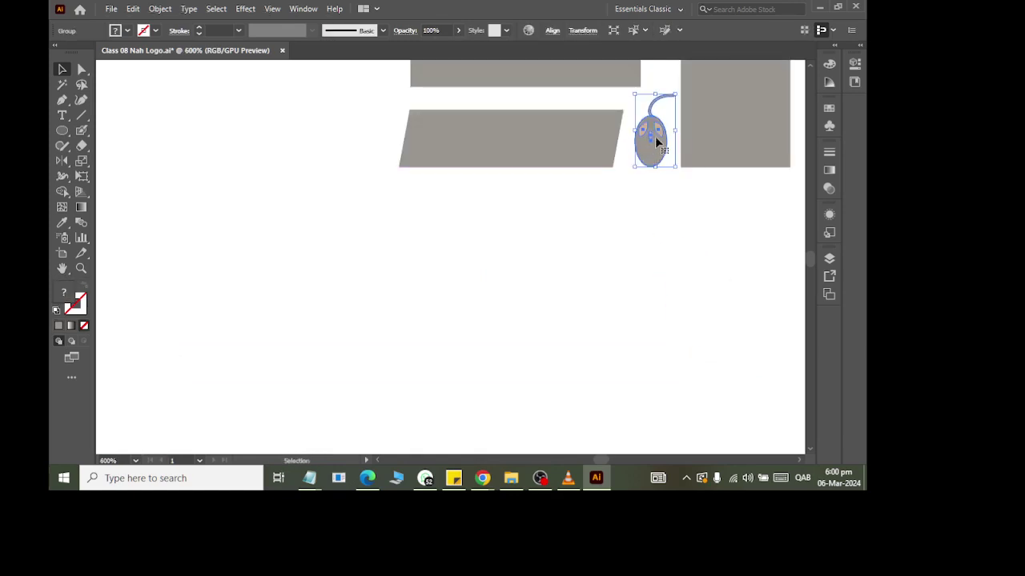
left_click_drag(656, 143, 659, 125)
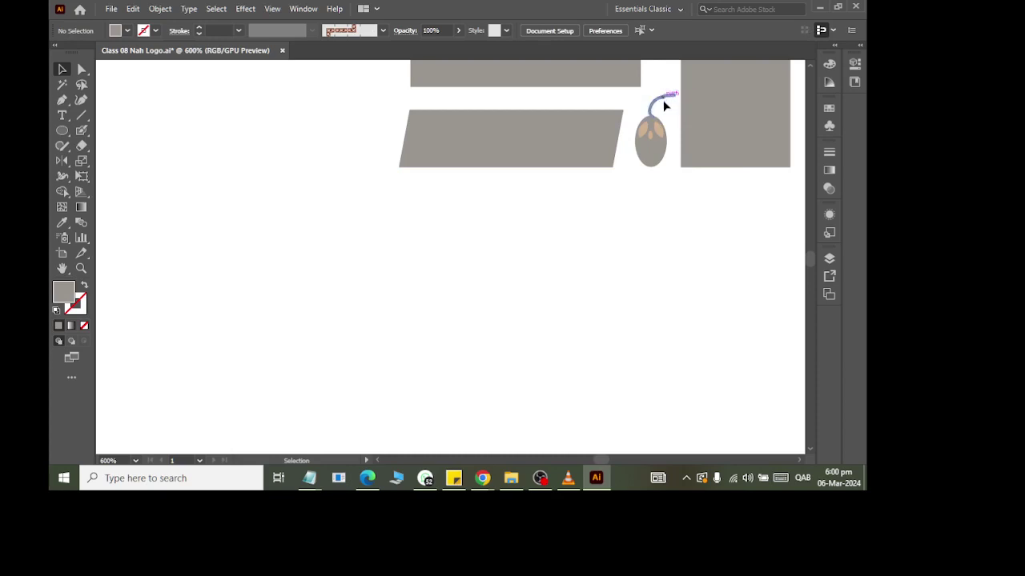
Step: Ungroup the mouse and stretch its cable to reach the tower
left_click(661, 103)
scroll(659, 105, "up", 2)
scroll(655, 120, "up", 2)
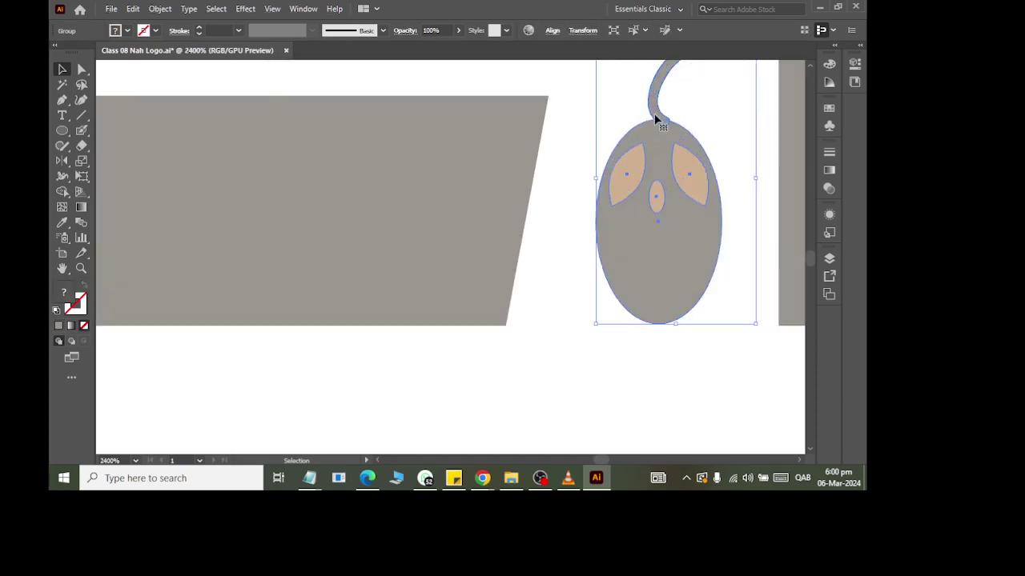
scroll(650, 144, "right", 4)
scroll(560, 184, "up", 3)
right_click(477, 210)
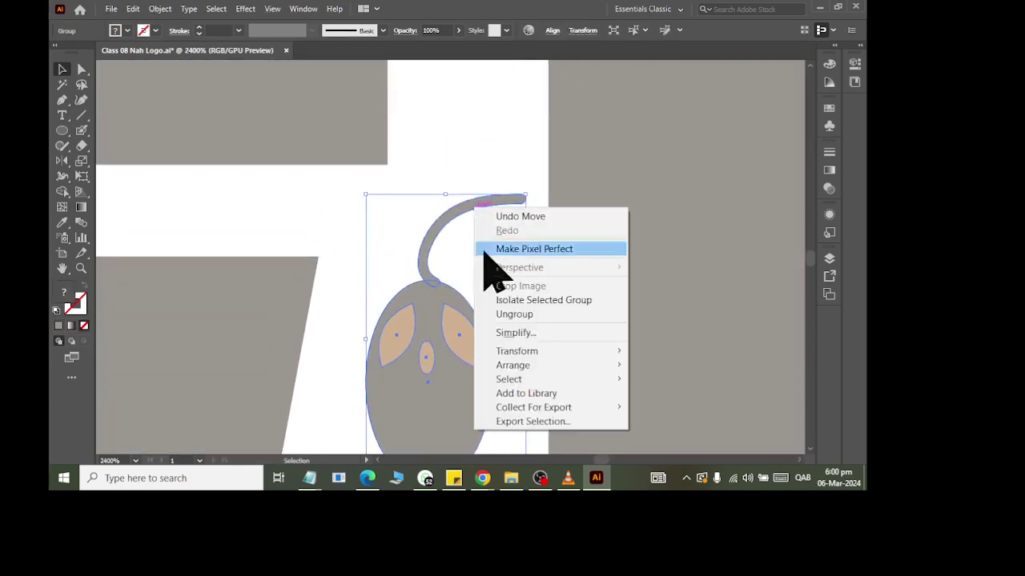
left_click(514, 313)
left_click(499, 243)
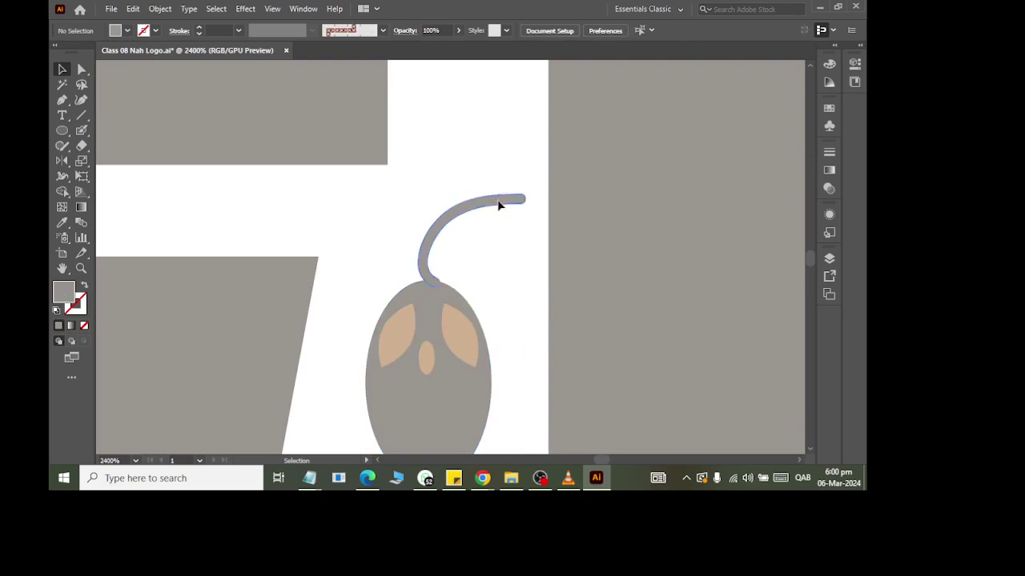
left_click(526, 205)
left_click_drag(526, 239, 570, 241)
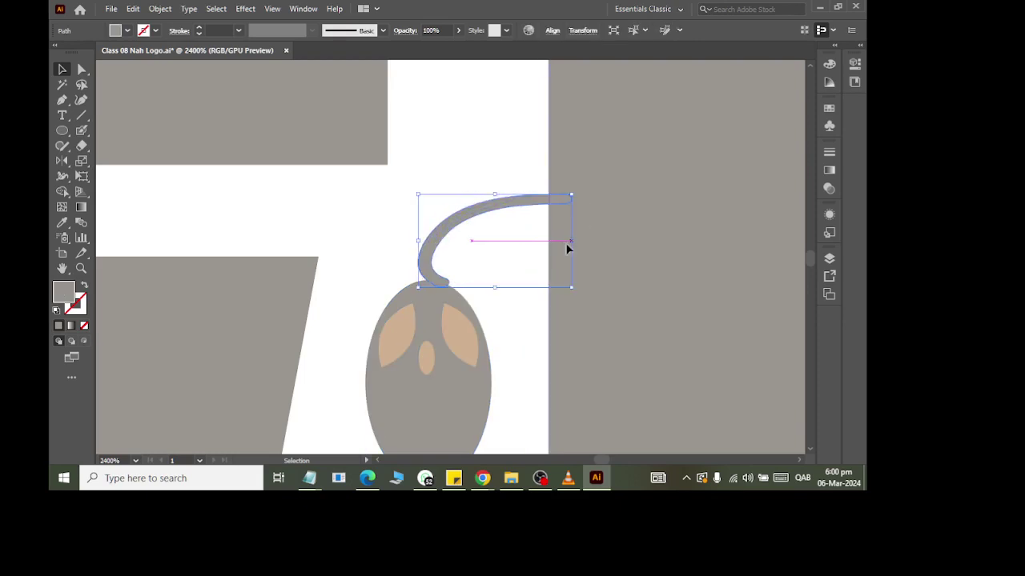
Step: Nudge the cable slightly left and regroup all the mouse parts
left_click(416, 166)
left_click(441, 277)
key("Left")
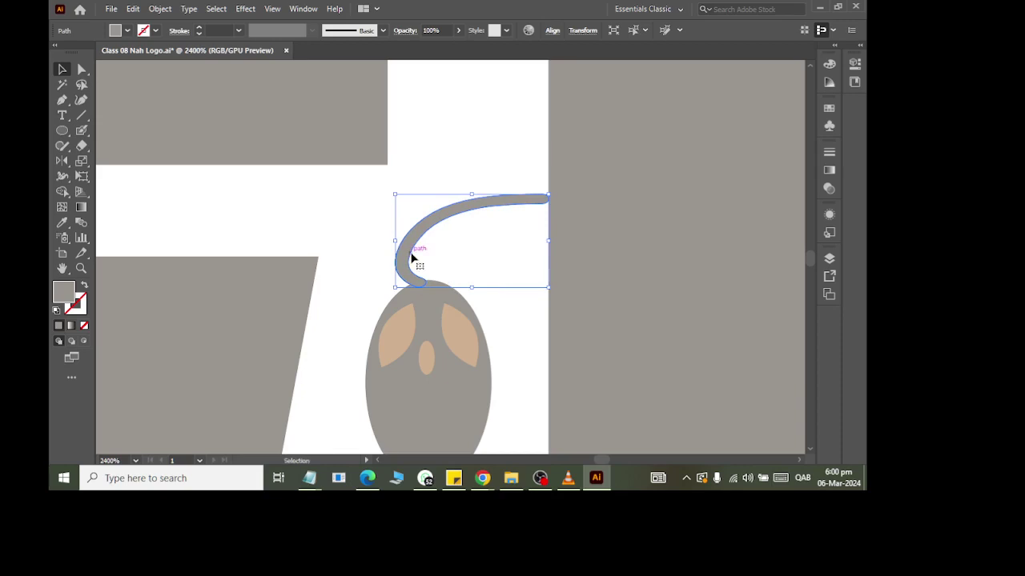
left_click(462, 137)
scroll(453, 197, "down", 2)
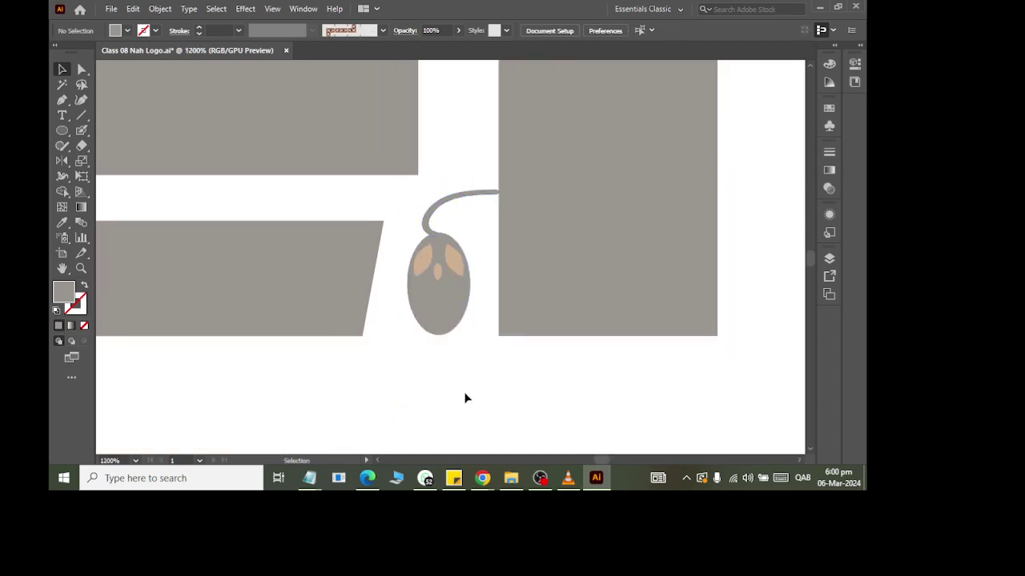
left_click_drag(451, 261, 416, 184)
right_click(451, 269)
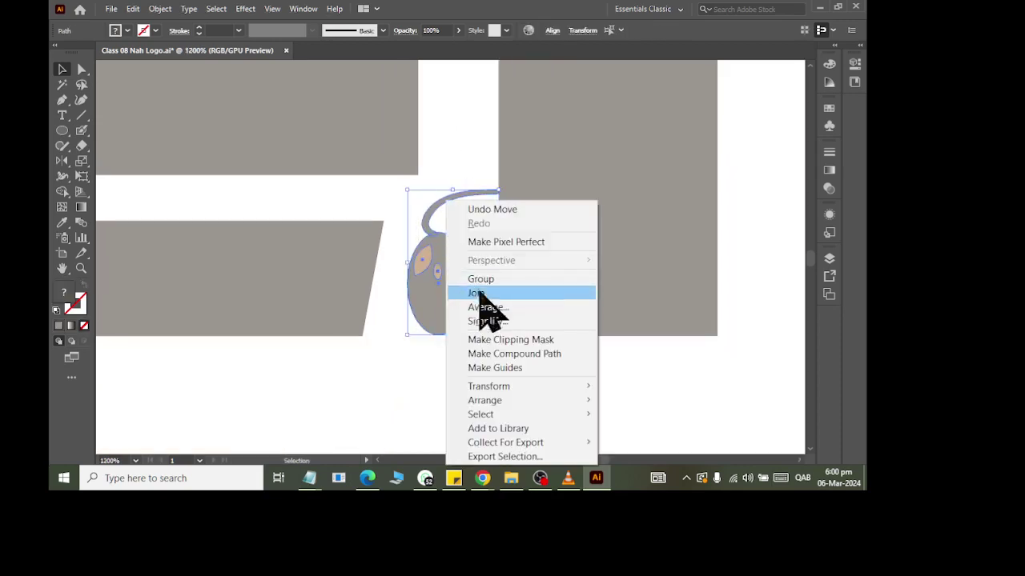
left_click(472, 280)
Step: Deselect the finished mouse and zoom out, then back in to 800%
left_click(431, 397)
scroll(416, 361, "down", 1)
scroll(444, 324, "down", 1)
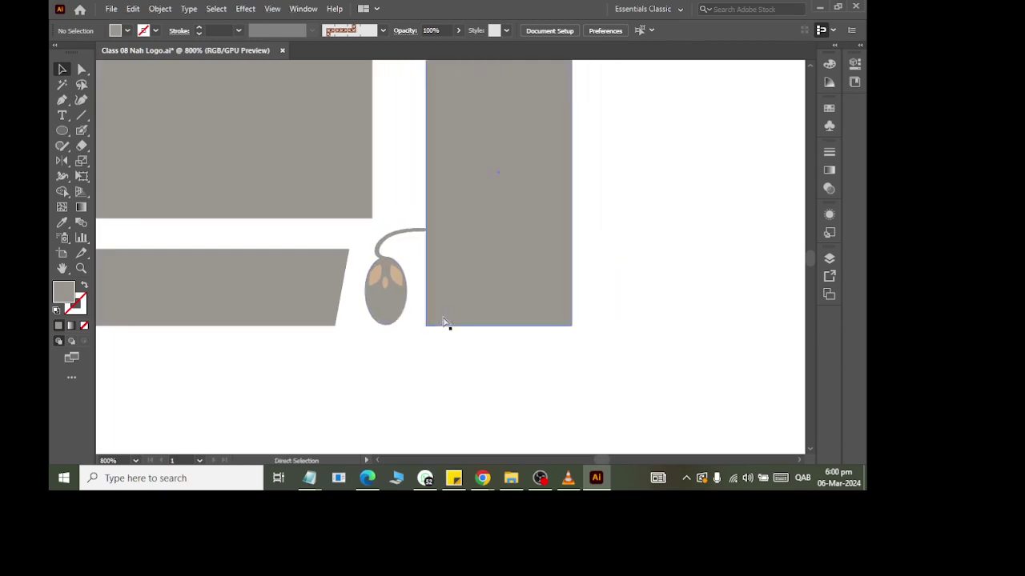
scroll(445, 308, "down", 1)
scroll(473, 188, "up", 1)
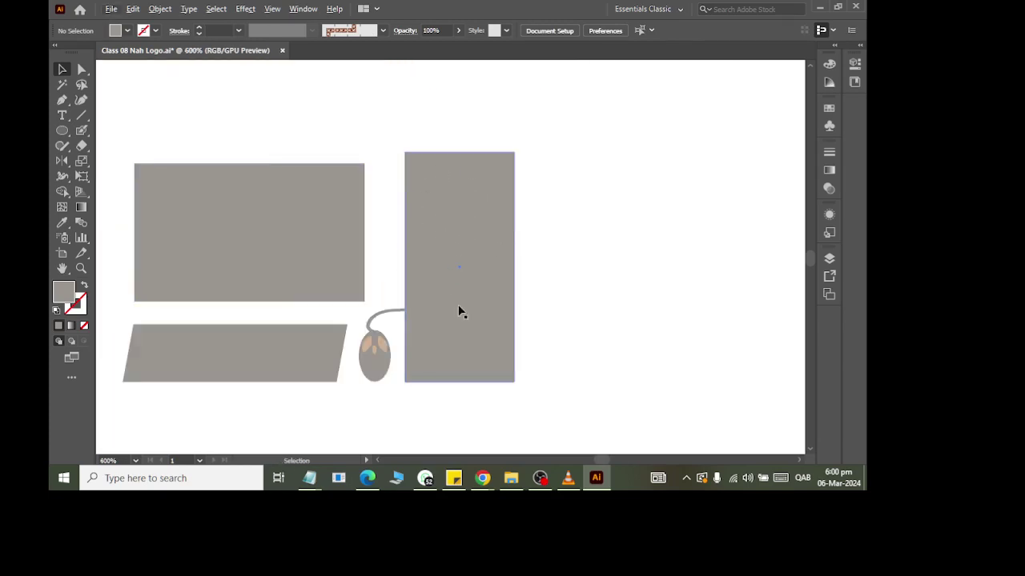
scroll(528, 233, "up", 1)
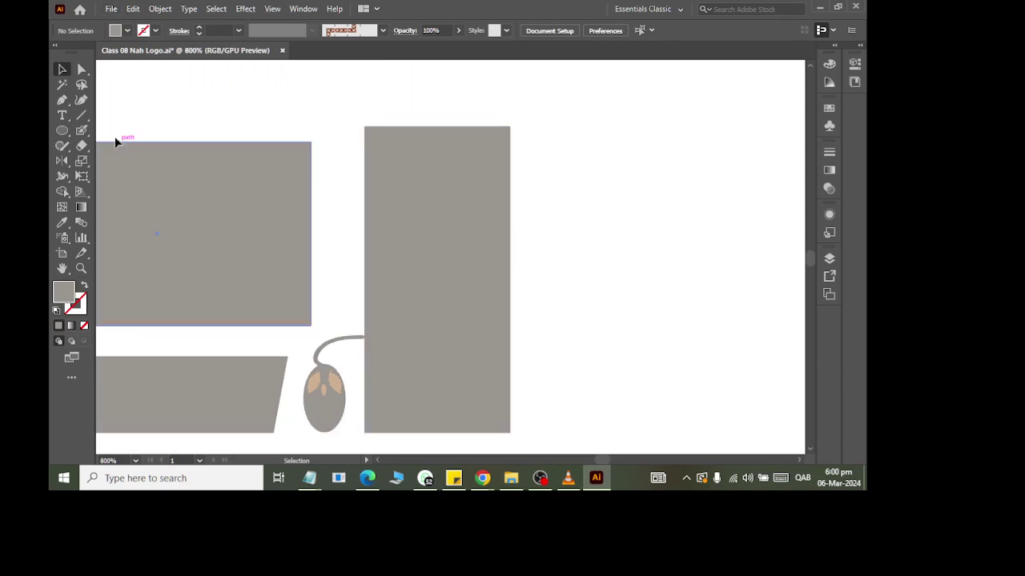
Step: Draw a small circle to the right of the tower and nudge it down
left_click_drag(62, 130, 116, 138)
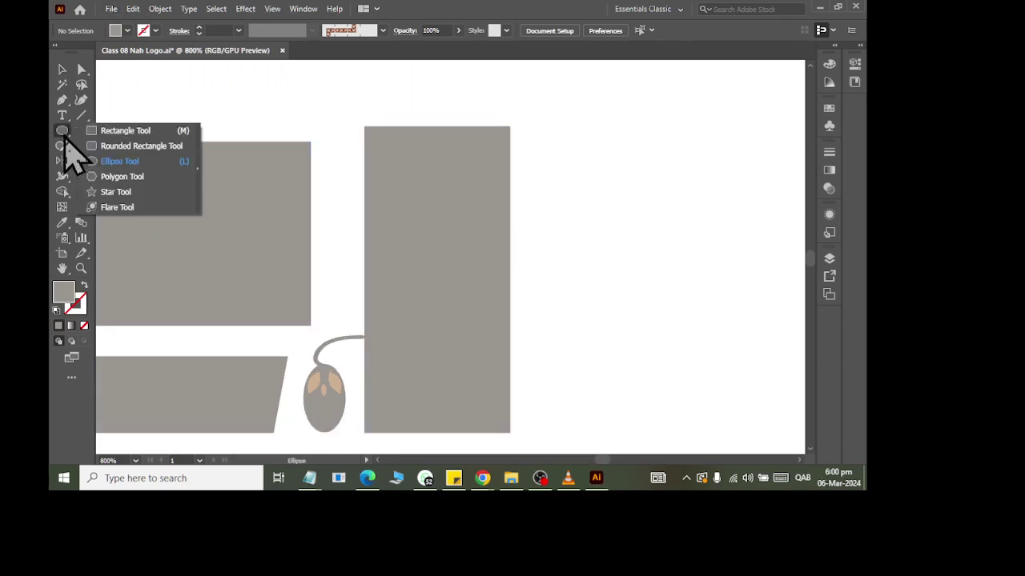
left_click(114, 163)
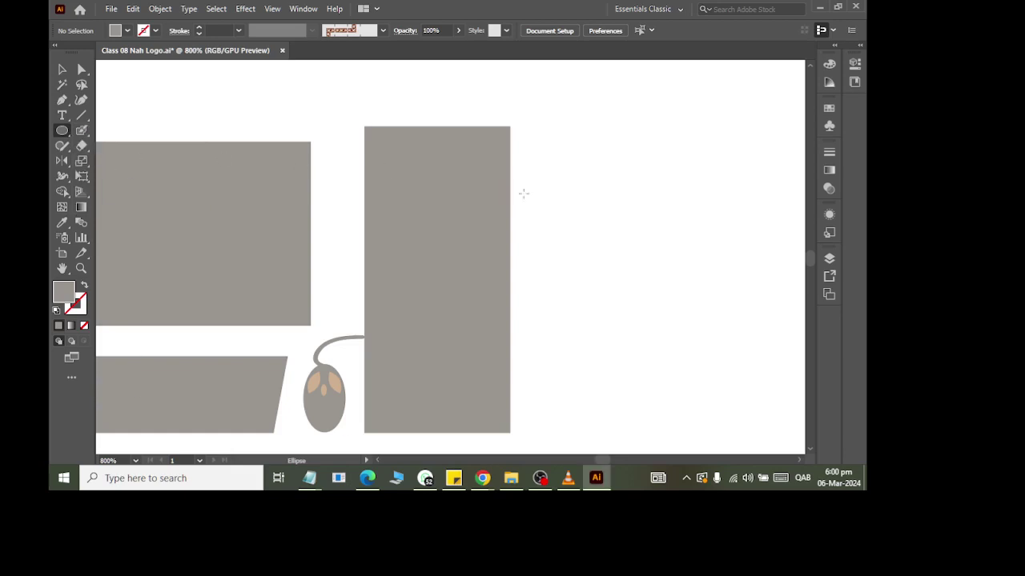
left_click_drag(550, 205, 573, 228)
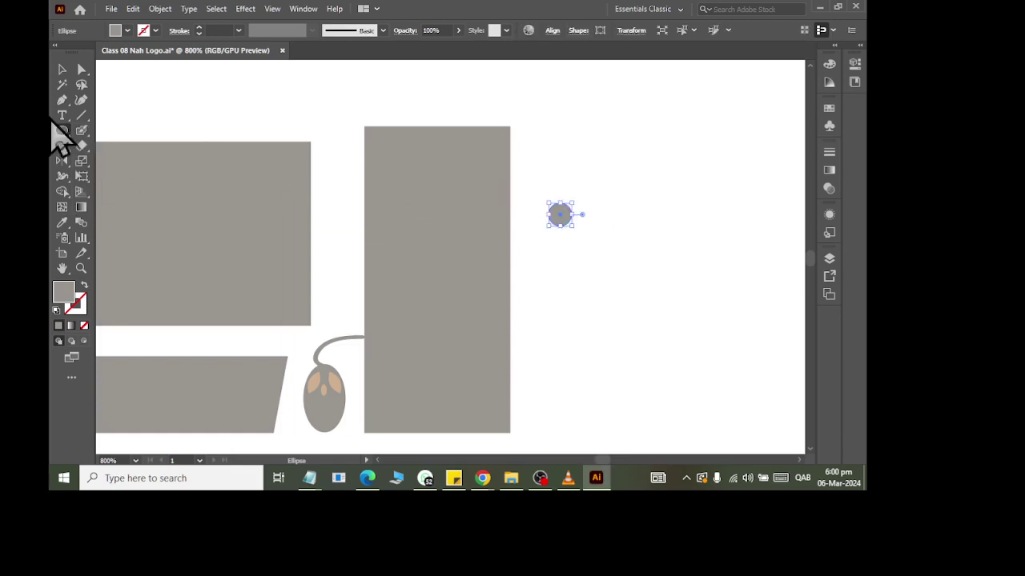
left_click(64, 69)
left_click(641, 276)
left_click_drag(559, 214, 560, 222)
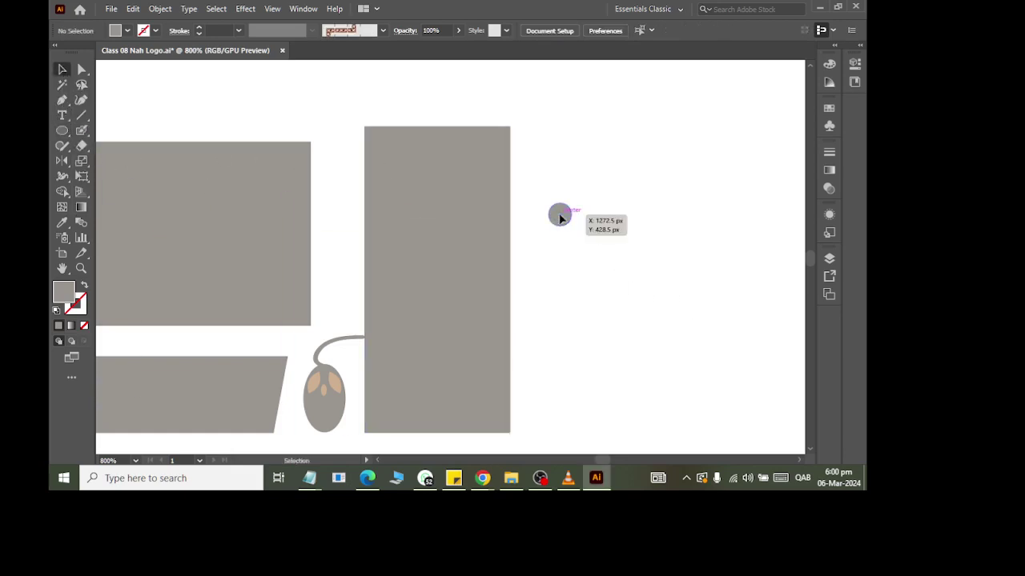
Step: Colour the circle tan with the Eyedropper and move it onto the tower's lower half
left_click(61, 222)
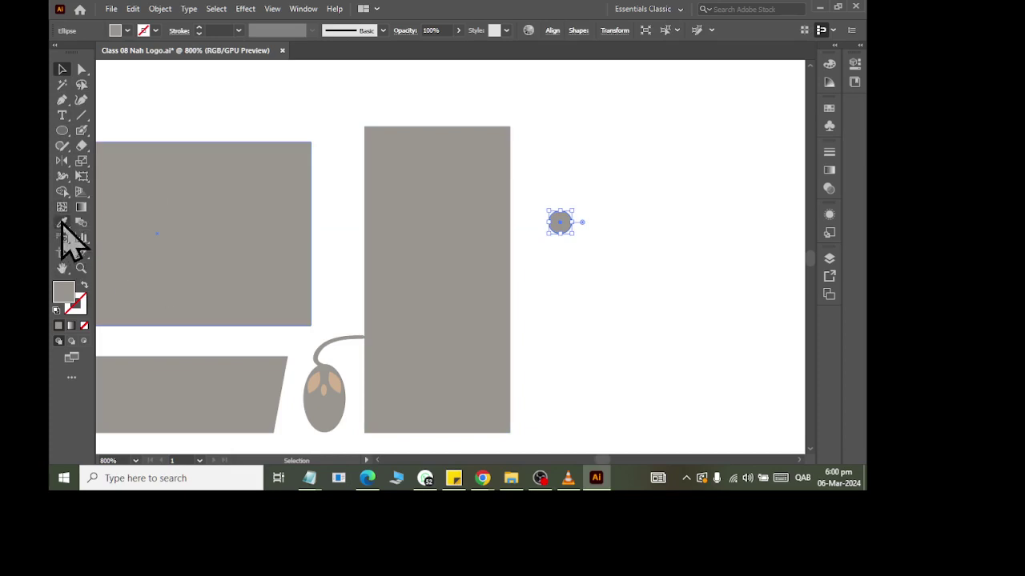
left_click(62, 69)
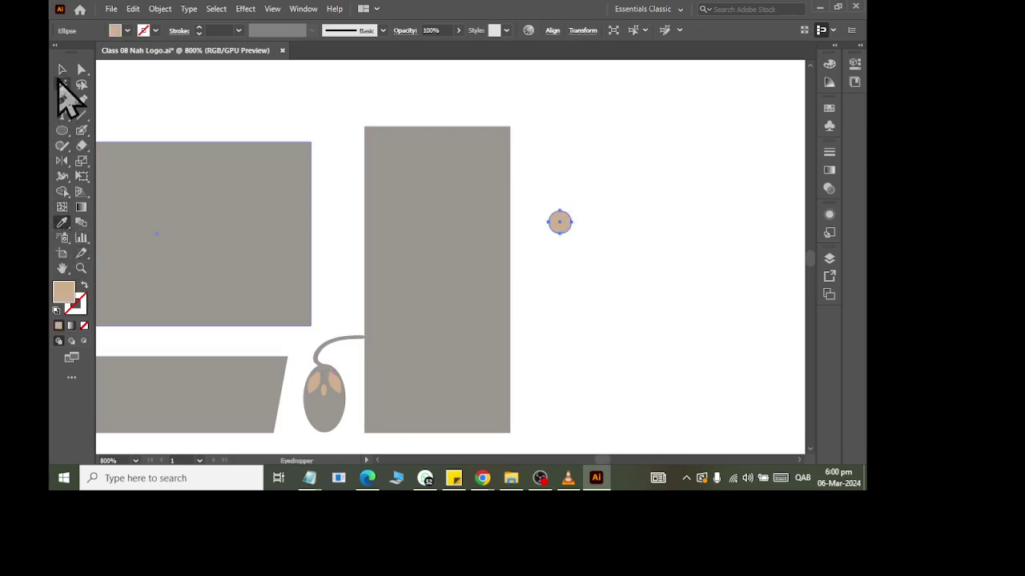
left_click(536, 255)
left_click_drag(562, 230, 438, 320)
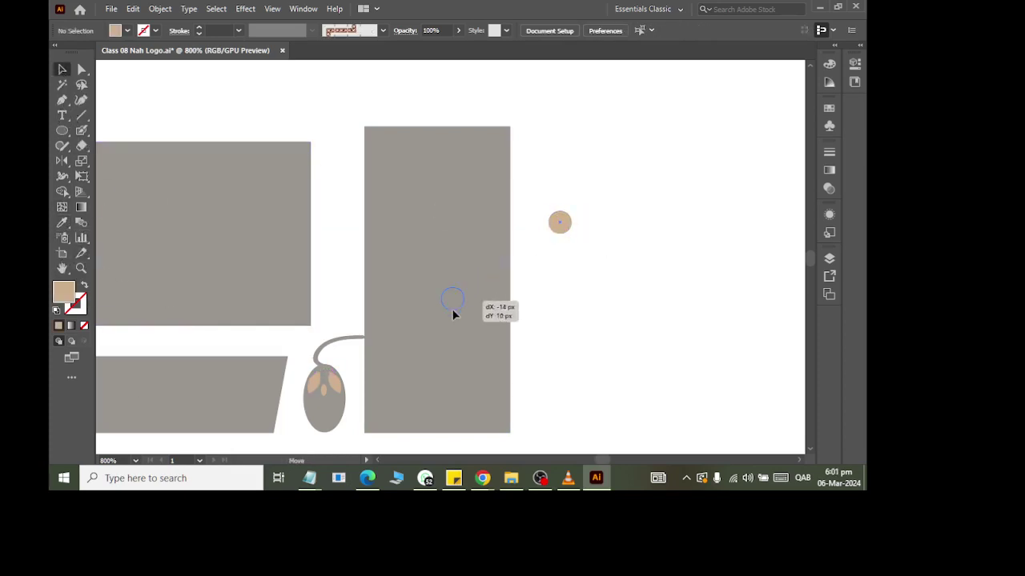
left_click(572, 412)
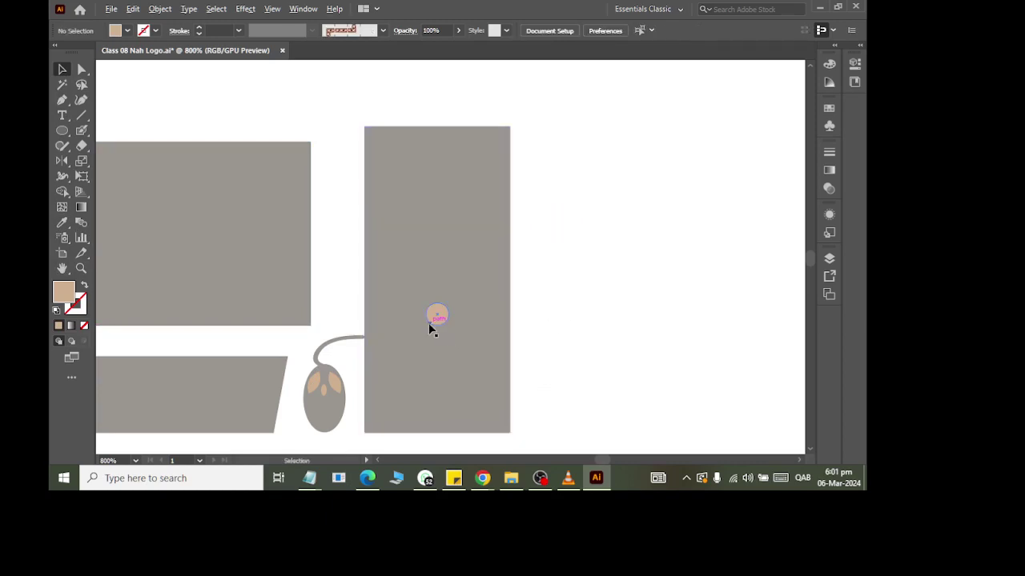
Step: Place a tiny shrunken copy of the circle below it, then draw a small rectangle beside the tower
mouse_move(434, 320)
left_mouse_down()
mouse_move(656, 336)
mouse_move(649, 319)
mouse_move(437, 348)
left_mouse_up()
left_click(656, 327)
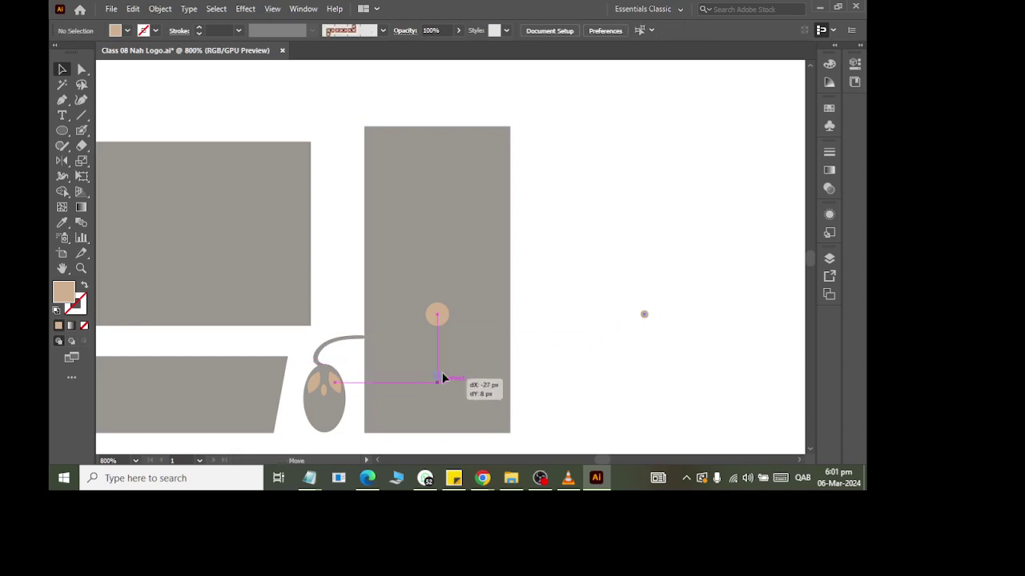
left_click(621, 296)
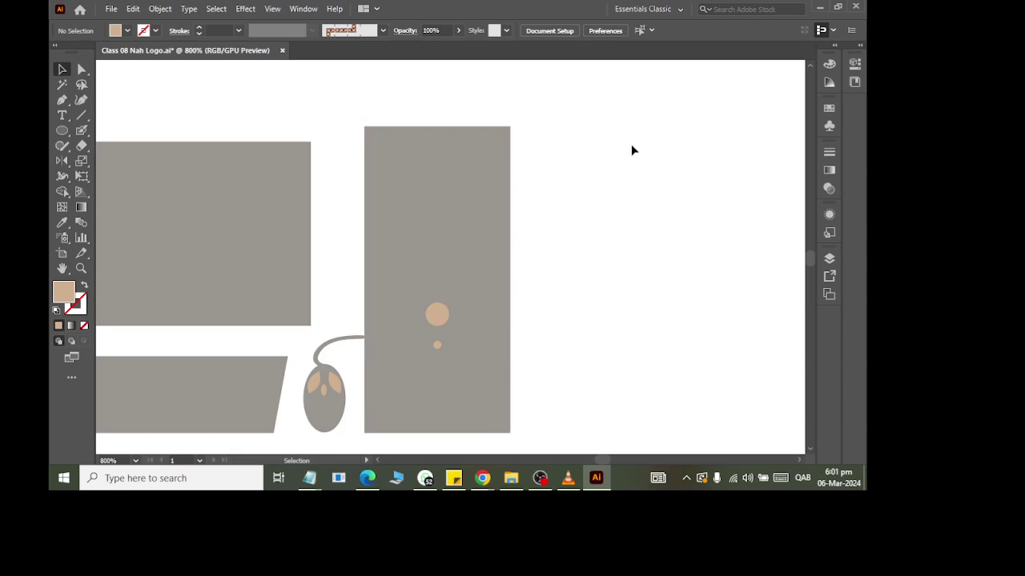
left_click(62, 130)
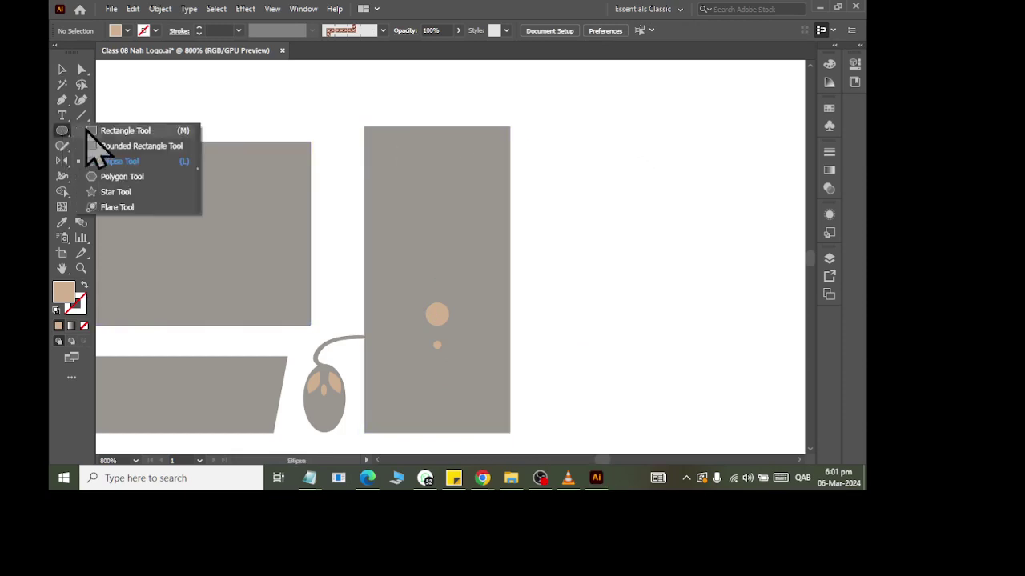
left_click(104, 131)
left_click_drag(564, 180, 695, 218)
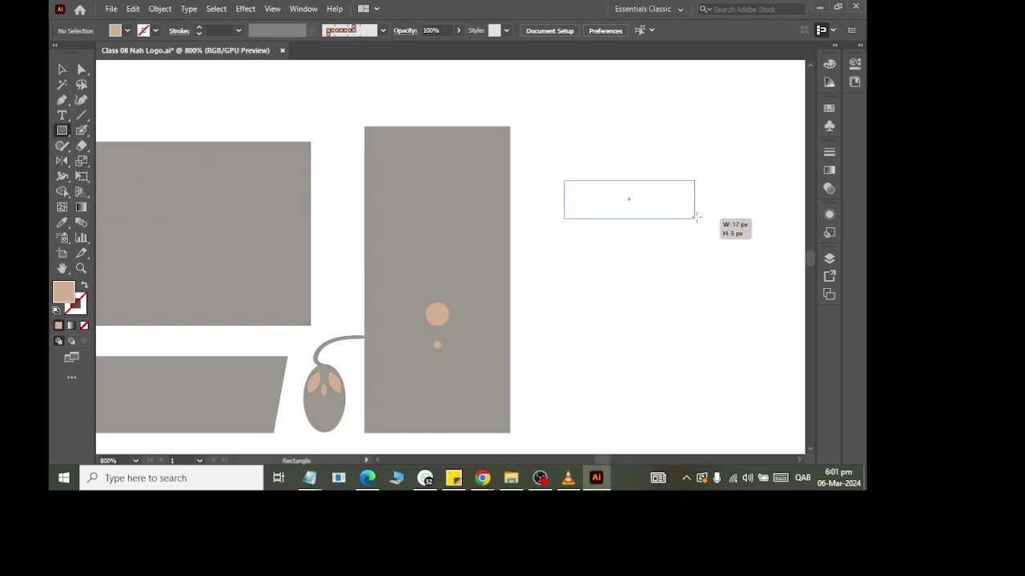
Step: Move the tan rectangle to the tower's top and resize it to span the tower's width
left_click(62, 71)
left_click_drag(583, 189, 421, 158)
scroll(426, 121, "up", 2)
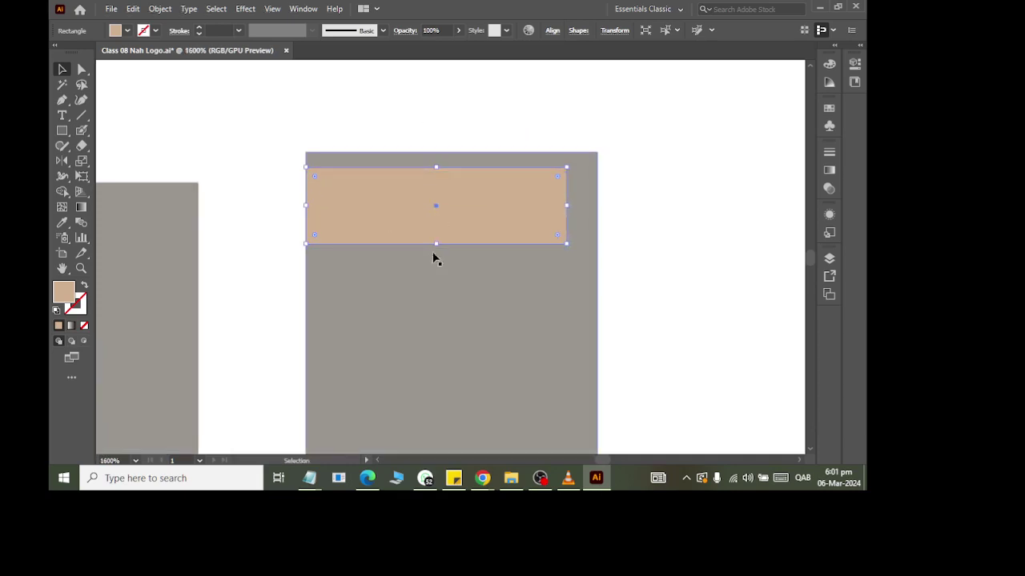
left_click_drag(435, 245, 436, 228)
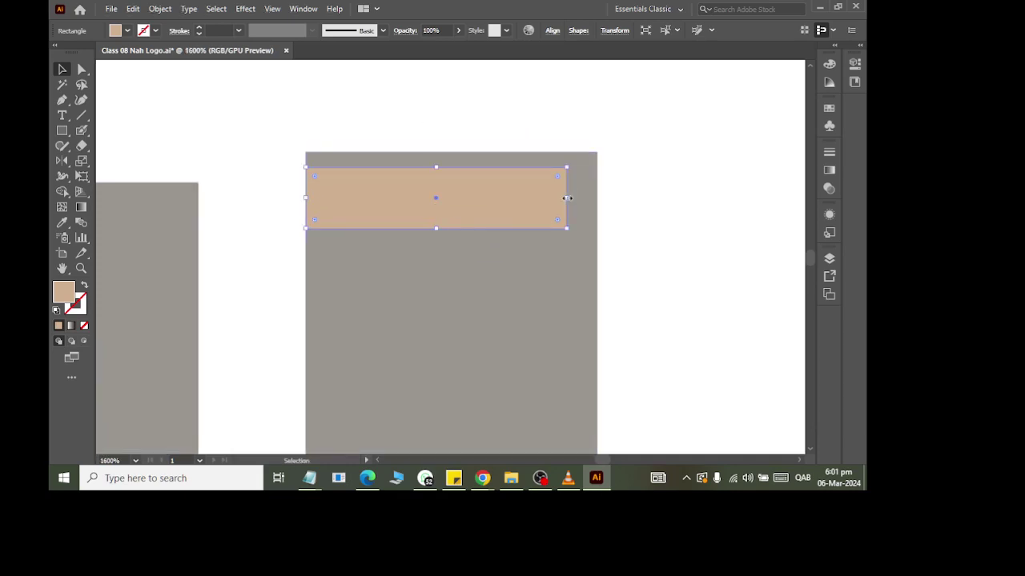
mouse_move(566, 198)
left_mouse_down()
mouse_move(593, 198)
mouse_move(583, 197)
left_mouse_up()
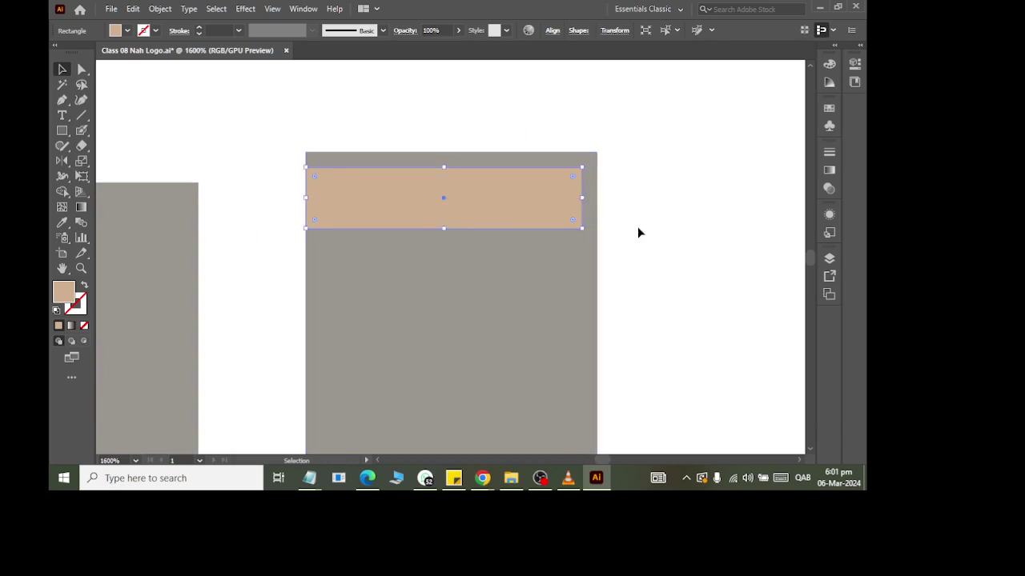
key("Right")
key("Right")
key("Right")
key("Left")
key("Left")
scroll(653, 148, "down", 2)
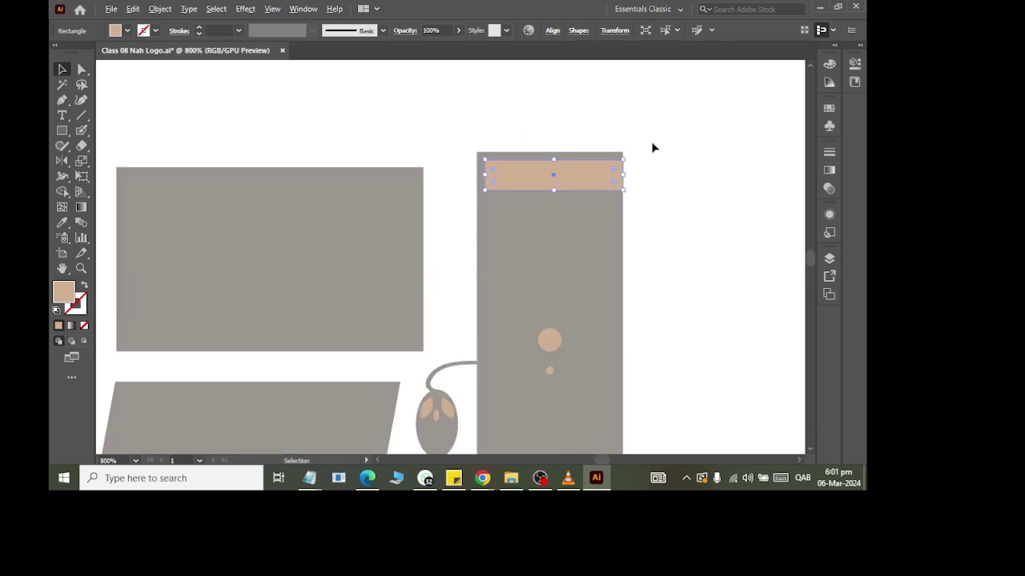
Step: Centre the tan strip horizontally on the tower, using the tower as key object
left_click(512, 251, "shift")
left_click(542, 192)
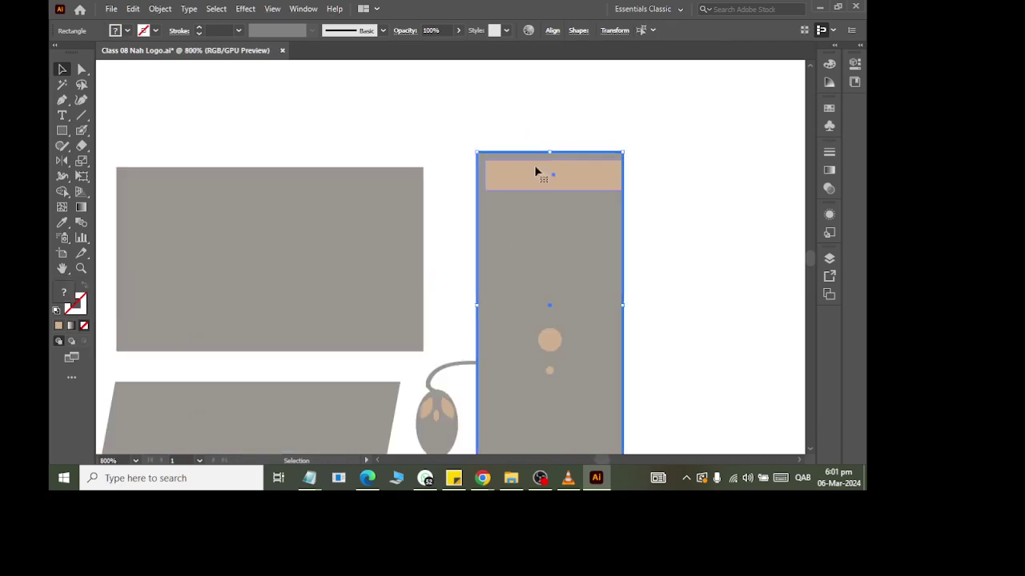
left_click(552, 30)
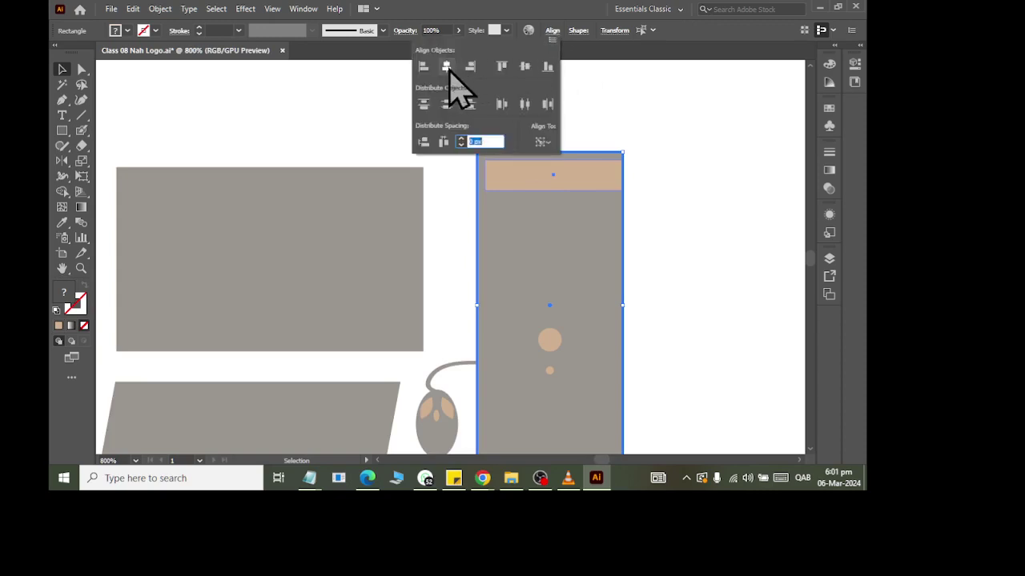
left_click(447, 68)
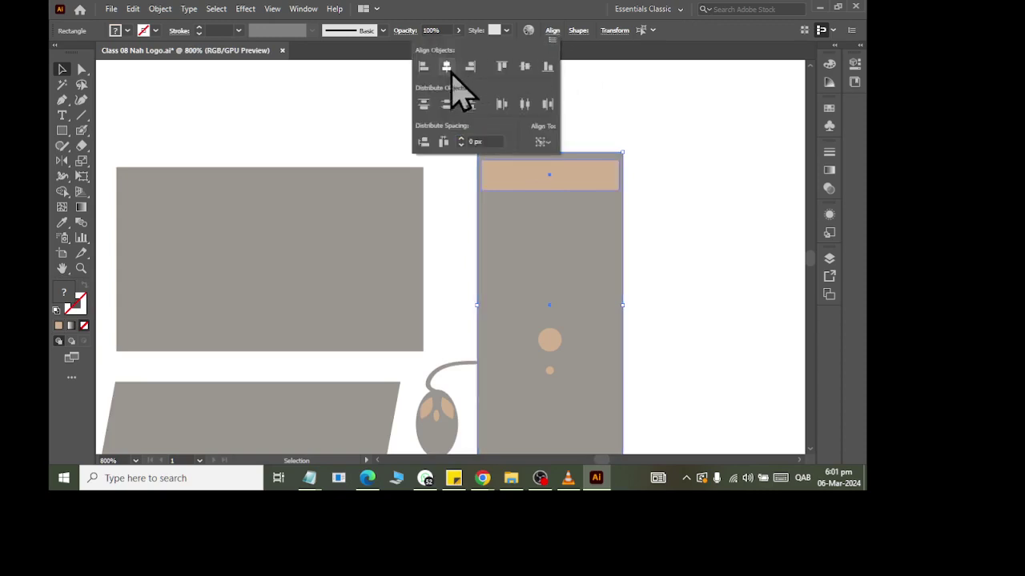
left_click(679, 186)
Step: Duplicate the tan strip twice down the tower to make three drive bays
left_click_drag(564, 184, 563, 225)
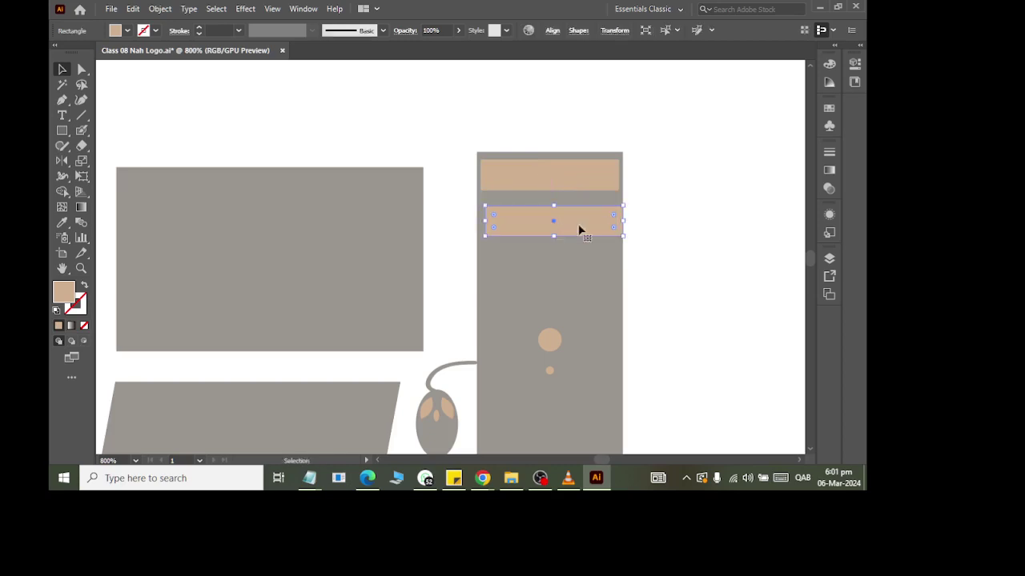
key("Right")
key("Up")
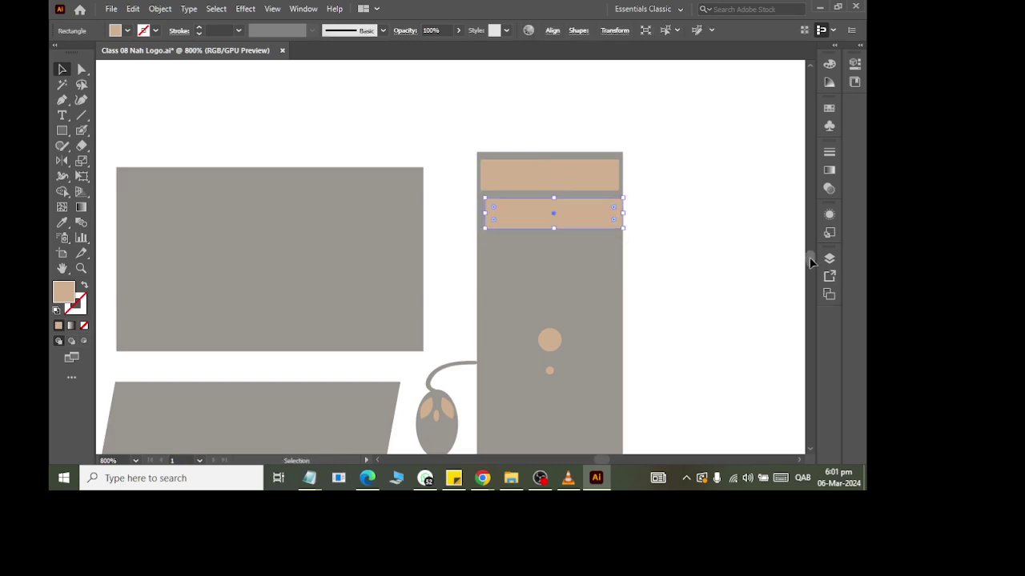
key("Down")
left_click(712, 248)
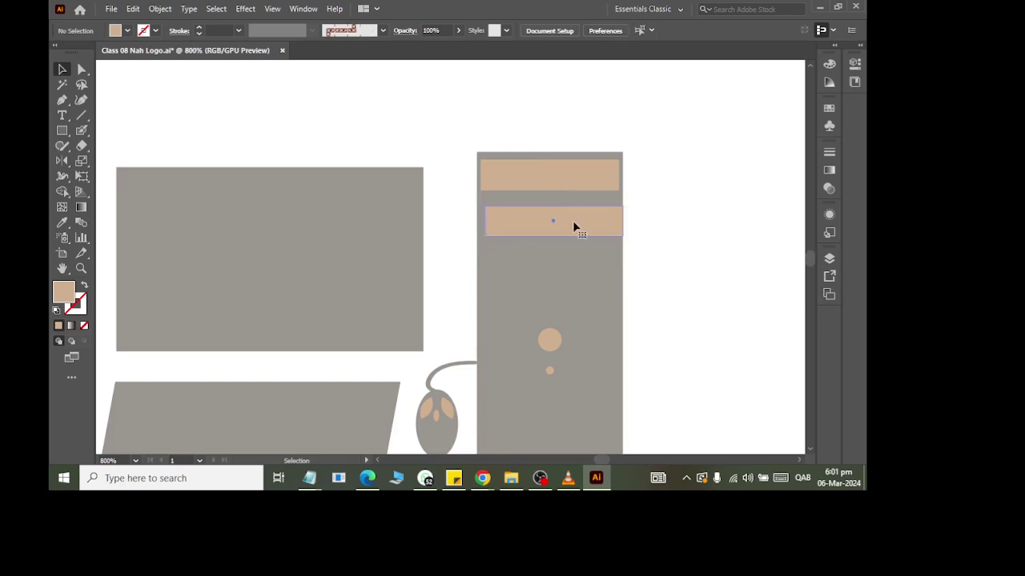
left_click_drag(573, 226, 572, 280)
left_click(721, 132)
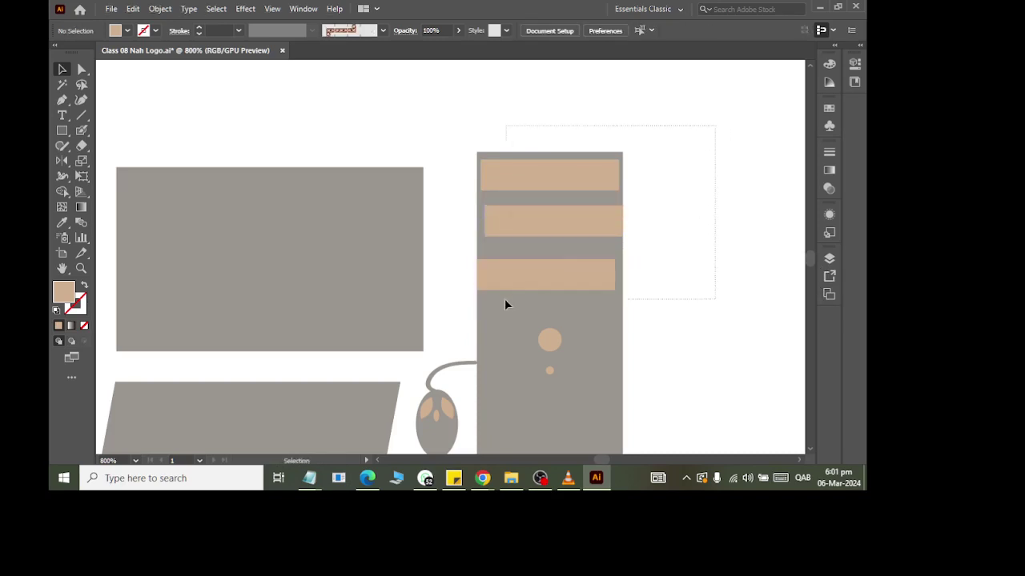
Step: Centre the three tan bars horizontally in the tower and distribute them vertically
left_click_drag(475, 308, 477, 304)
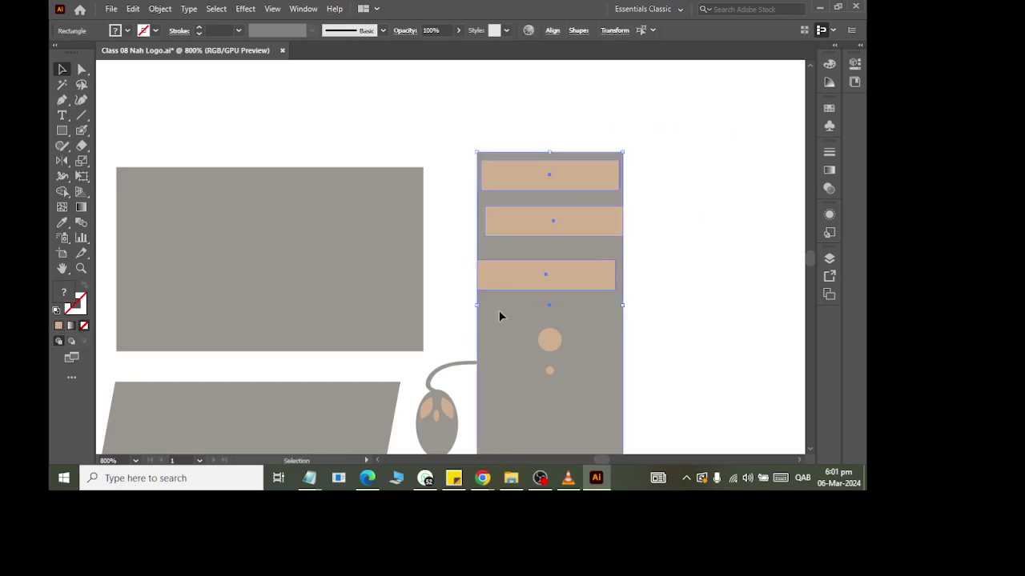
left_click(553, 29)
left_click(448, 68)
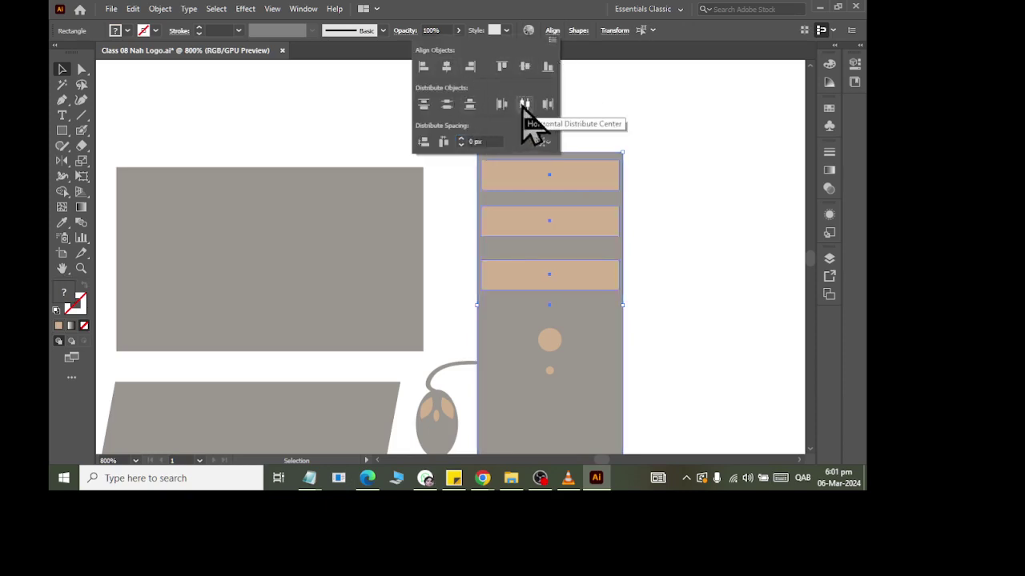
left_click(448, 105)
left_click(447, 104)
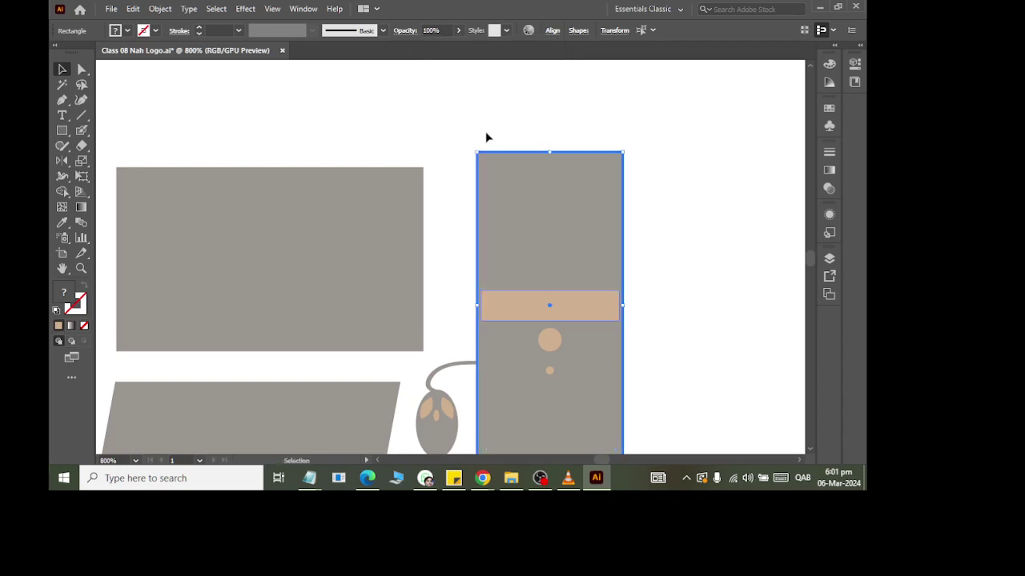
Step: Nudge the second and third tan bars upward toward the top of the tower
left_click(633, 232)
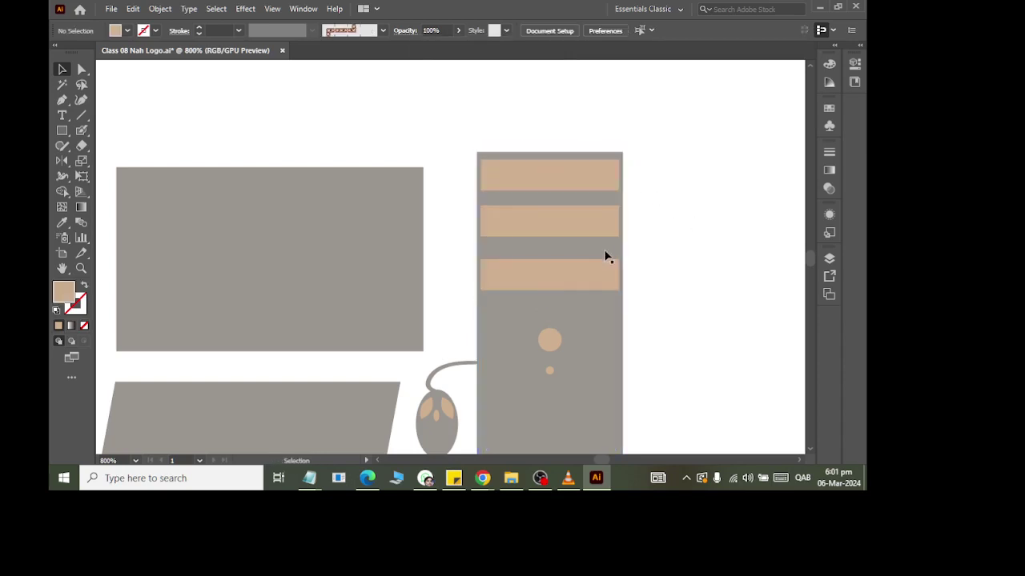
left_click(573, 283)
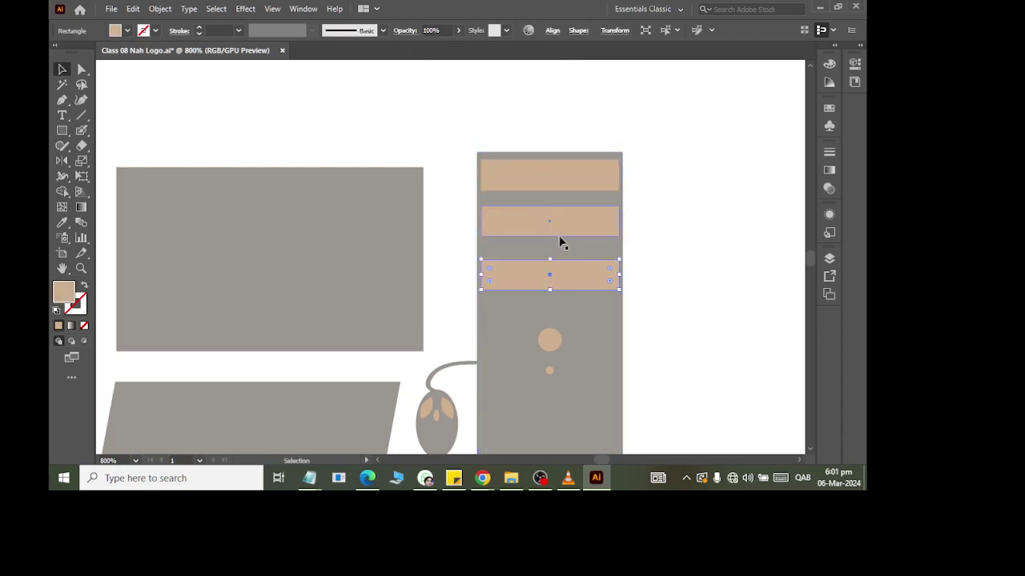
key("Up")
key("Up")
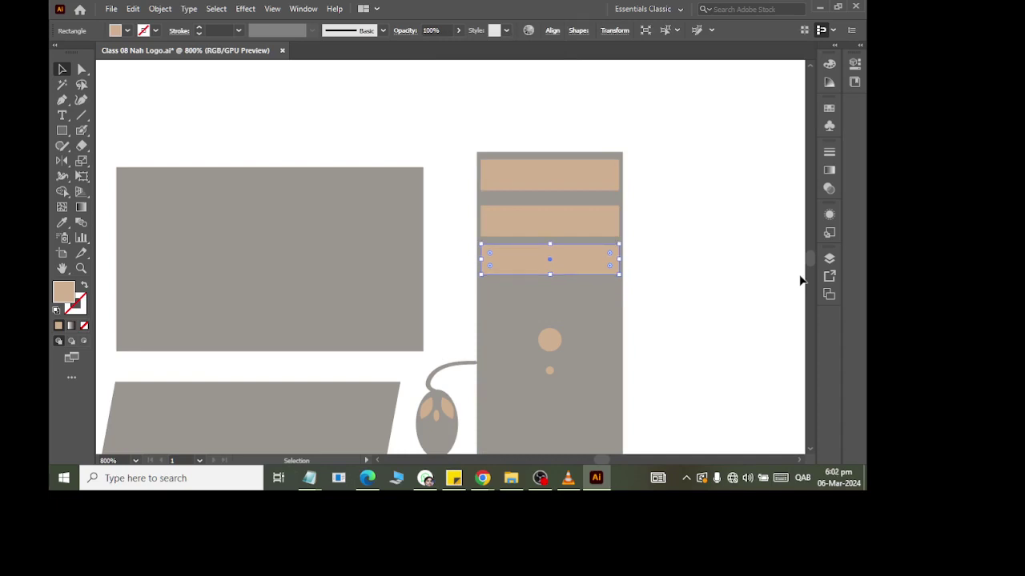
left_click(554, 227, "shift")
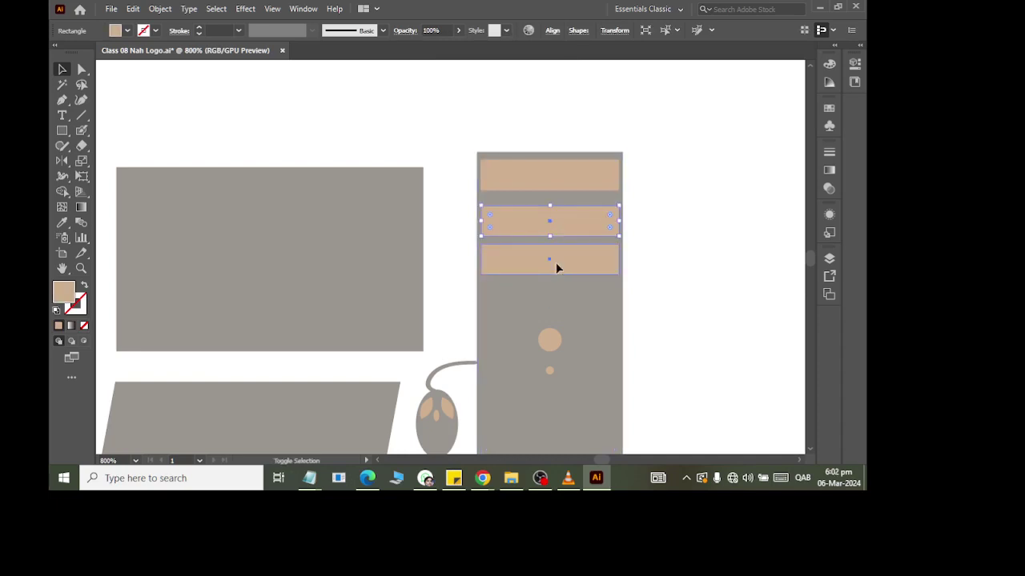
key("Up")
Step: Select all three tan bars and redistribute them with even vertical spacing
left_click(685, 248)
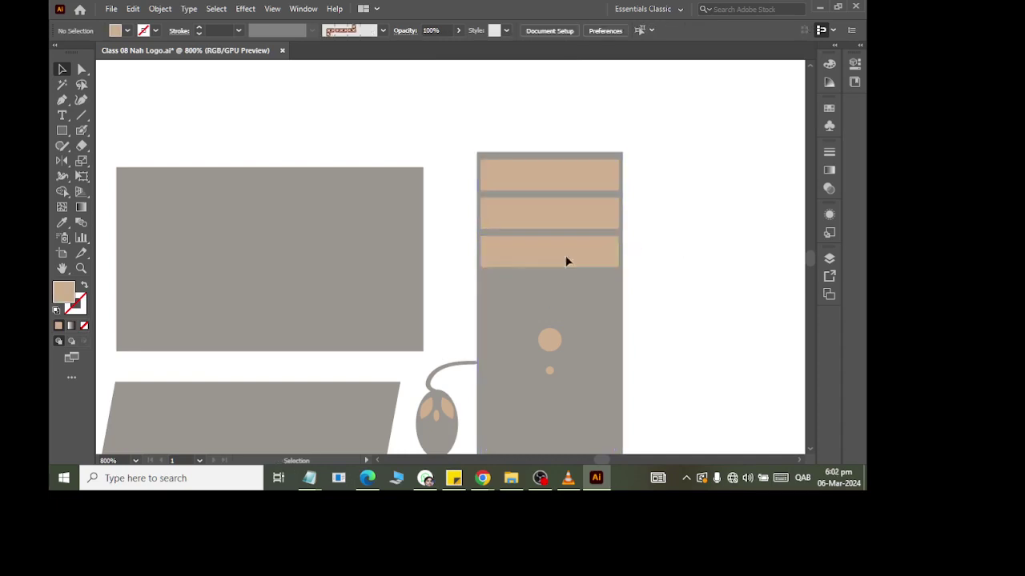
left_click(556, 243)
left_click(553, 225, "shift")
left_click(552, 181, "shift")
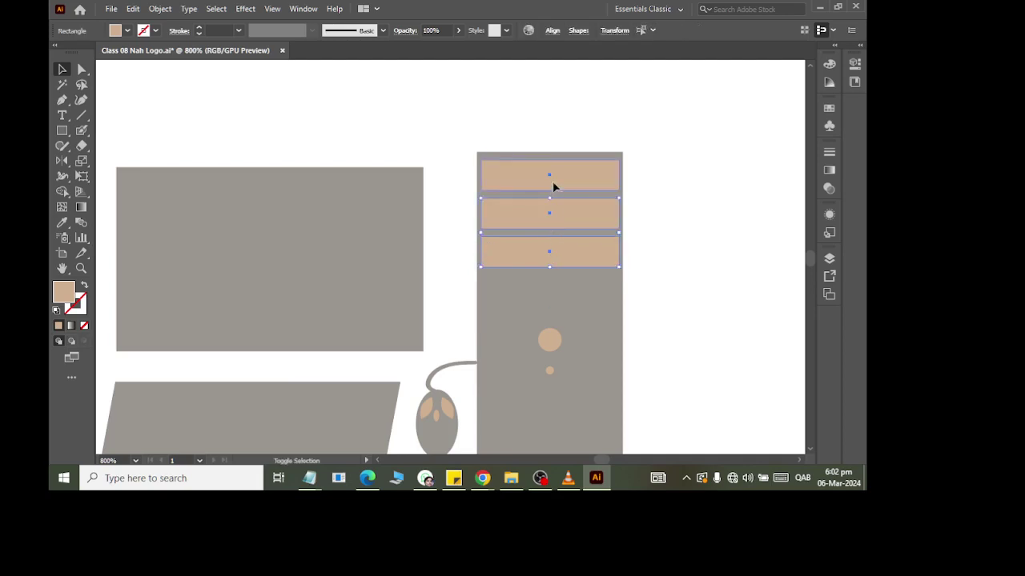
left_click(552, 31)
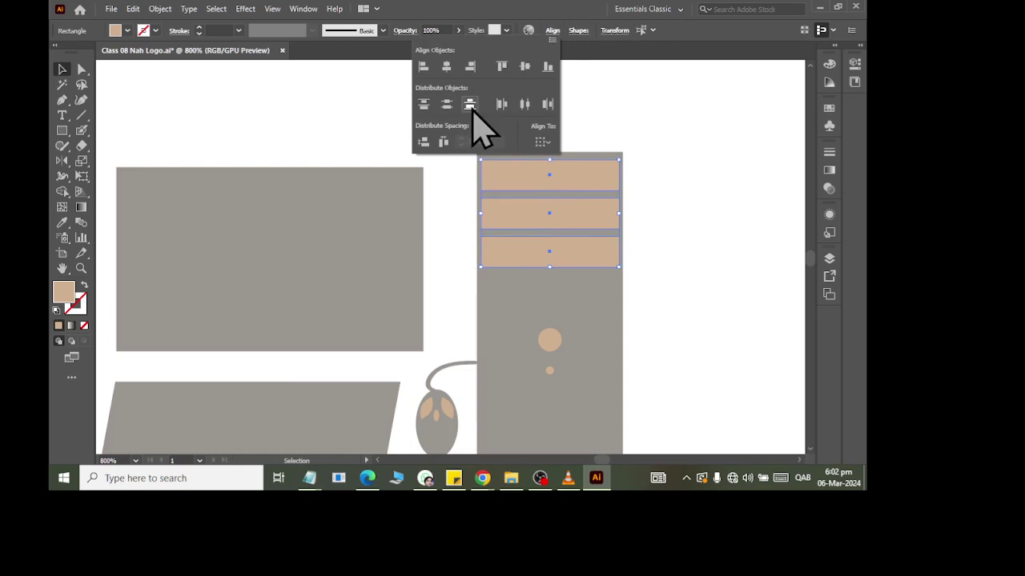
left_click(674, 243)
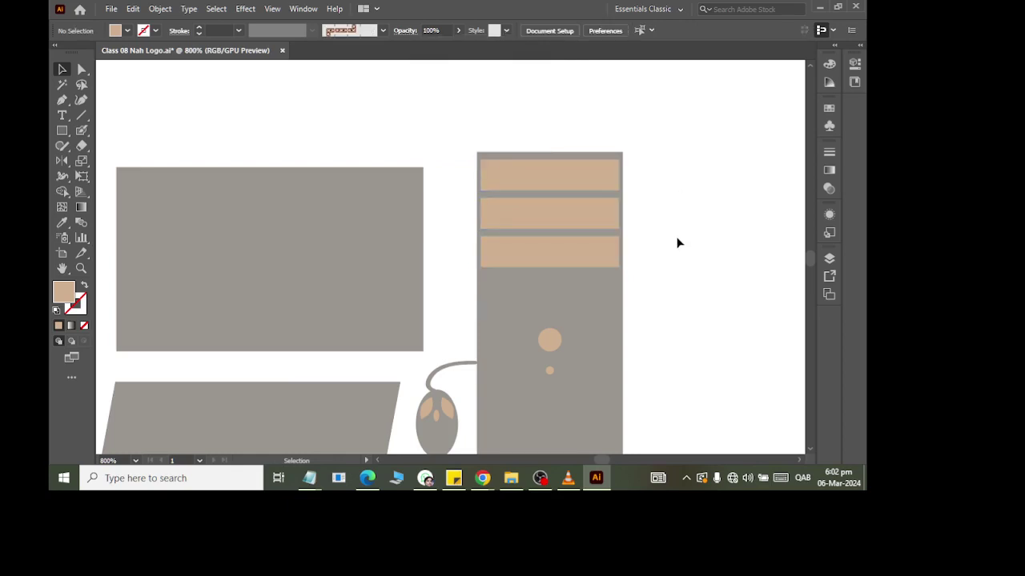
Step: Copy a drive bar below the bays and shrink it into a short tan slot
scroll(669, 230, "down", 2)
scroll(698, 296, "up", 1)
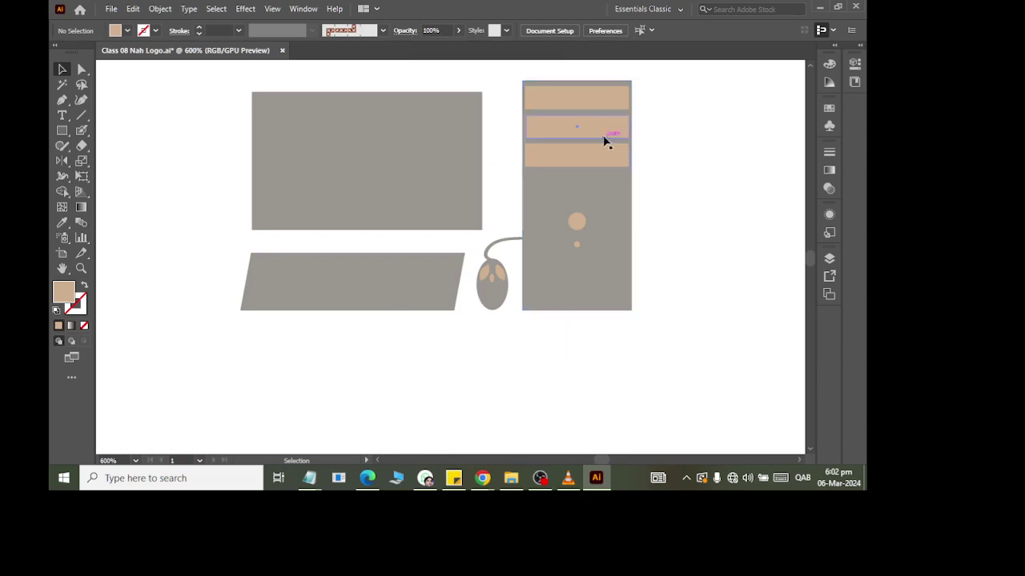
scroll(581, 166, "up", 1)
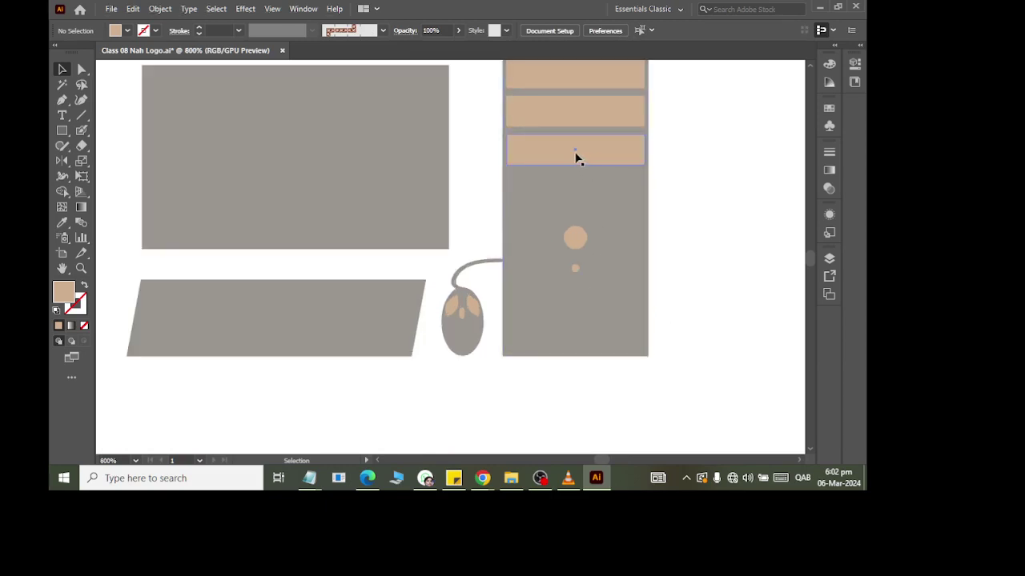
left_click_drag(575, 158, 640, 221)
left_click_drag(710, 219, 581, 193)
left_click(770, 205)
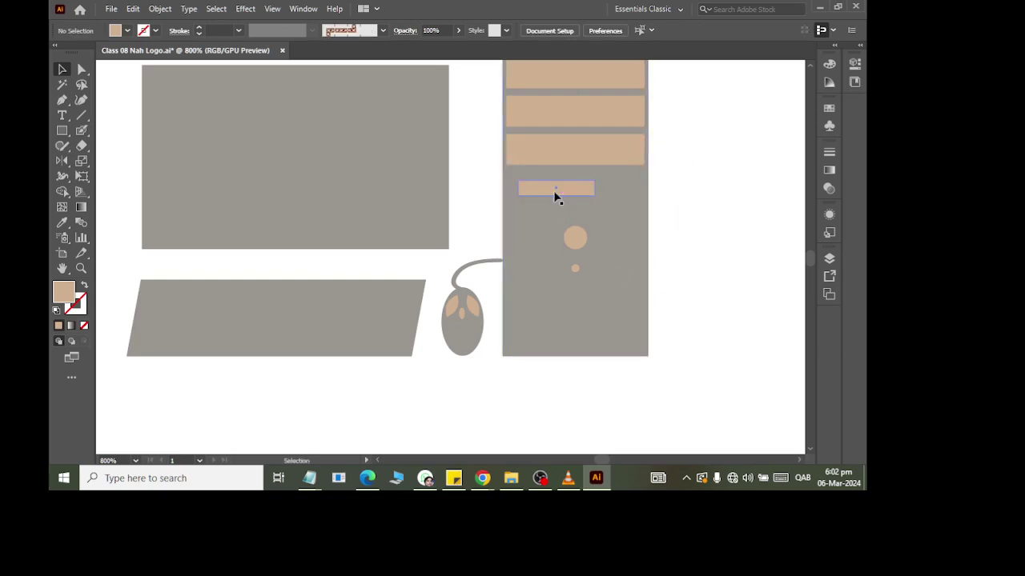
Step: Copy the short strip to the tower's base, making it thin and full width
left_click_drag(556, 196, 570, 338)
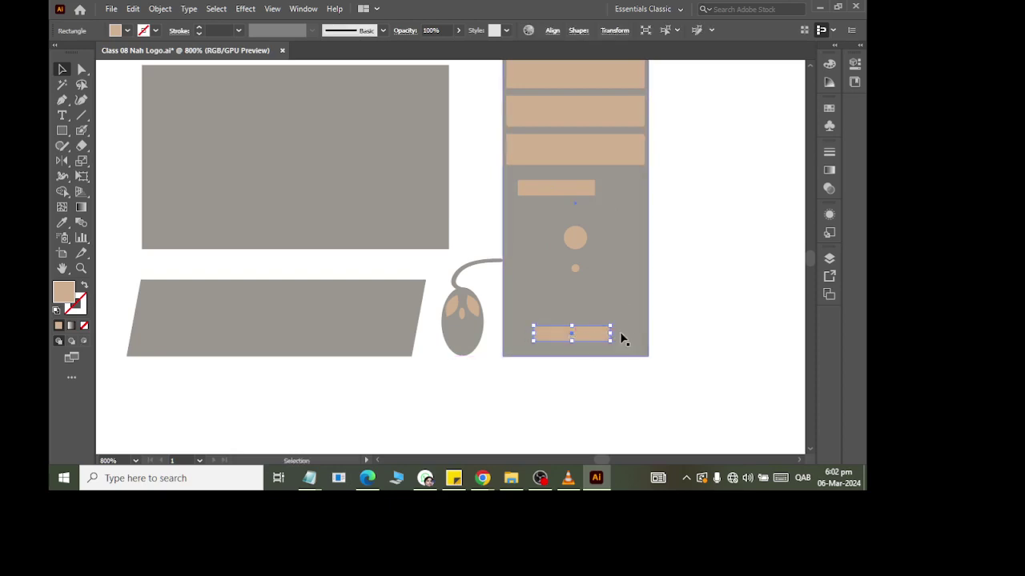
key("Up")
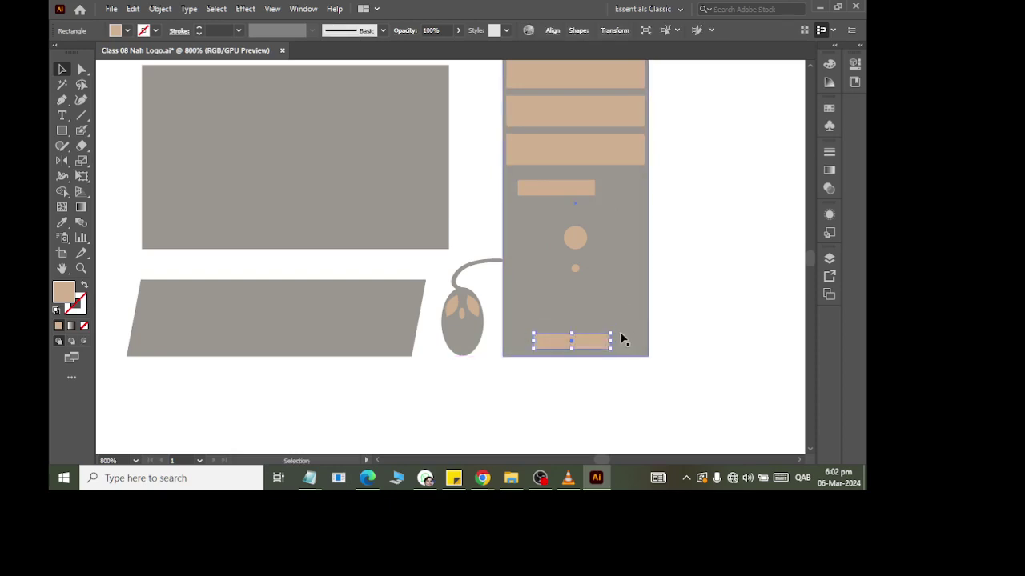
scroll(661, 354, "up", 3)
left_click_drag(370, 257, 371, 280)
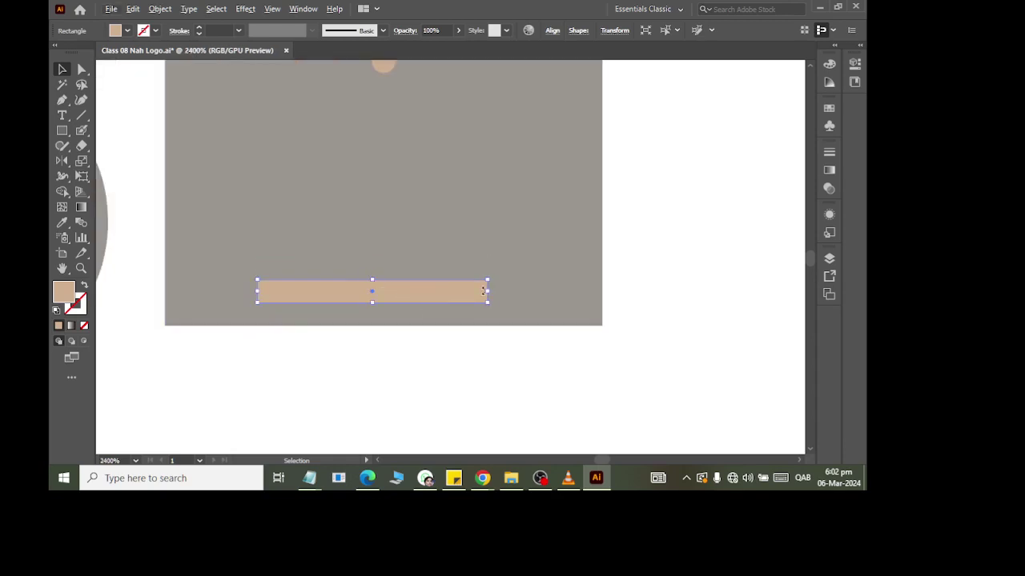
left_click_drag(487, 290, 601, 291)
left_click(644, 293)
scroll(647, 295, "down", 3, "alt")
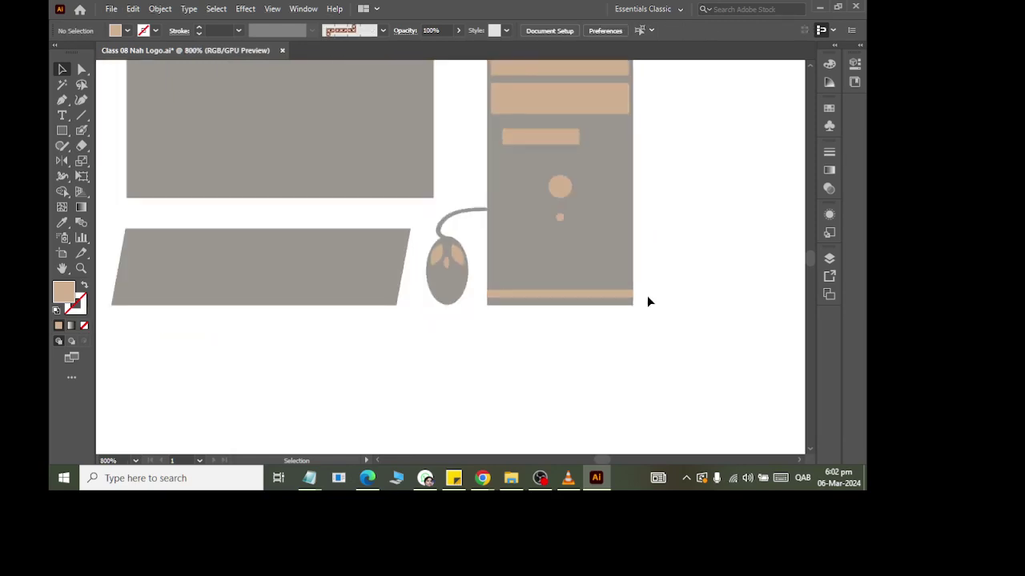
scroll(648, 301, "down", 2, "alt")
scroll(656, 288, "left", 2)
scroll(705, 218, "right", 2)
scroll(702, 225, "right", 2)
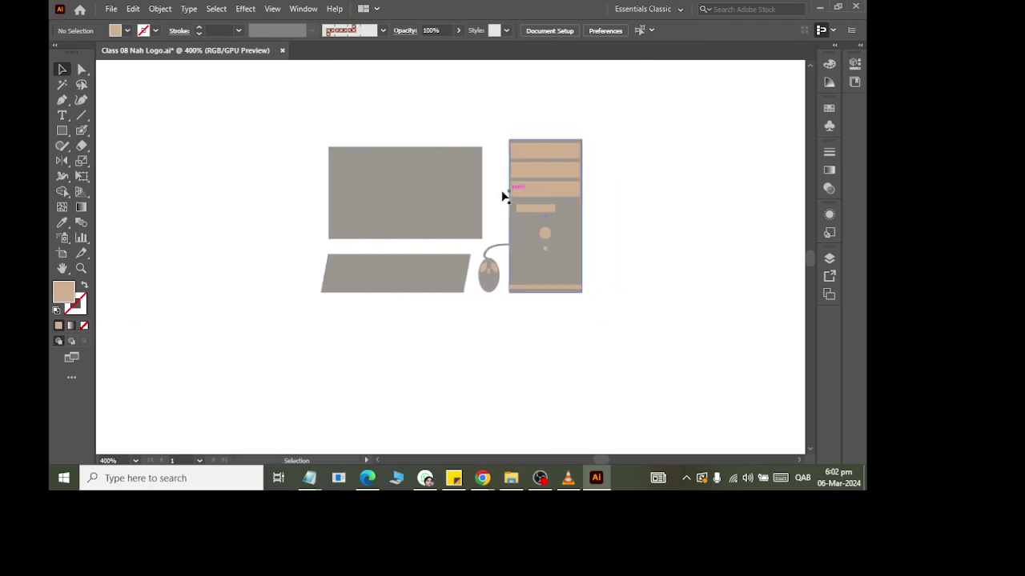
Step: Shrink a copy of the monitor rectangle into an inset screen area
left_click(474, 190)
scroll(365, 164, "up", 1, "alt")
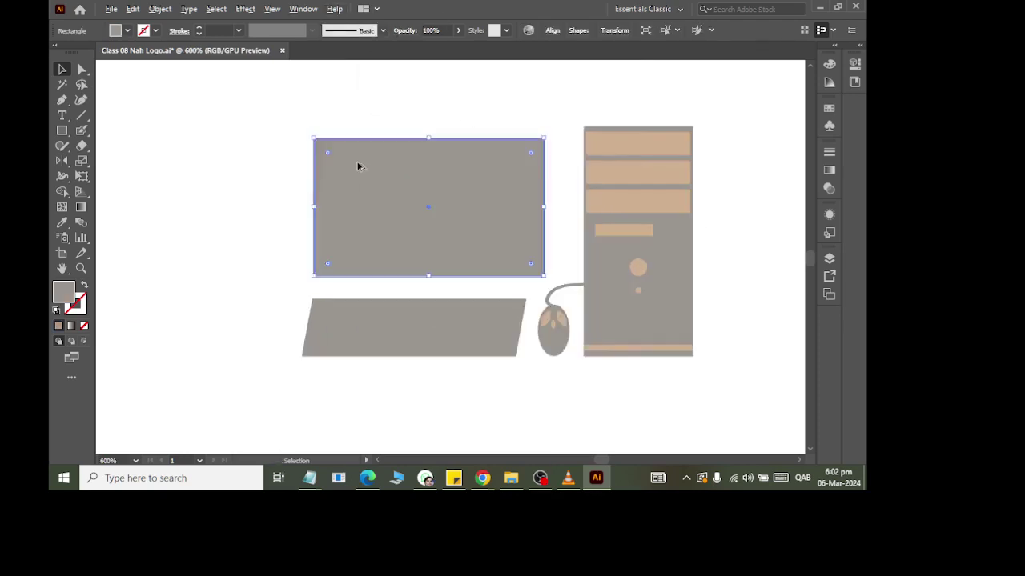
scroll(358, 165, "up", 1, "alt")
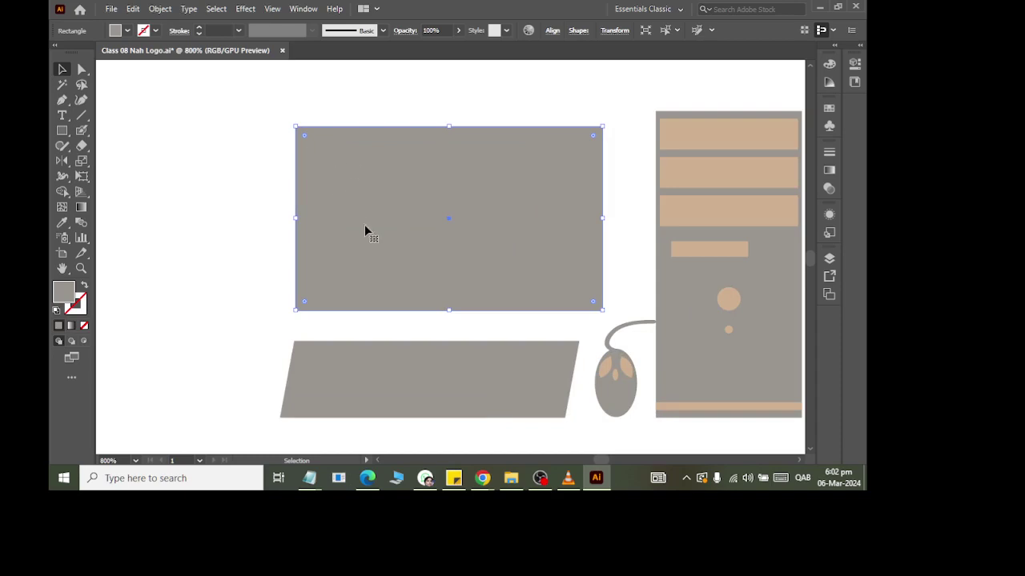
key("ctrl")
left_click_drag(602, 309, 596, 307)
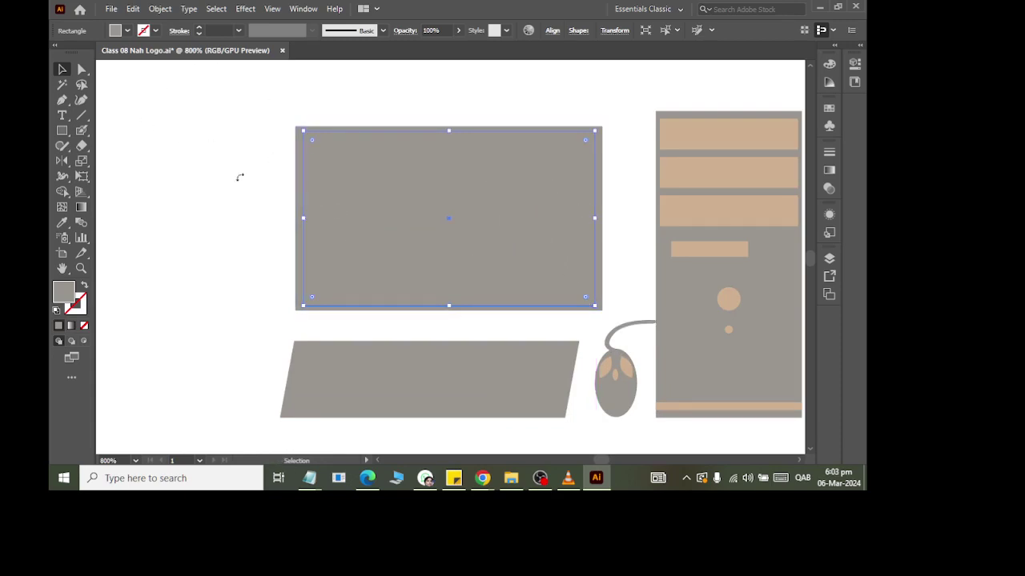
Step: Fill the inset screen with darker gray and round its corners
left_click(127, 31)
left_click(114, 89)
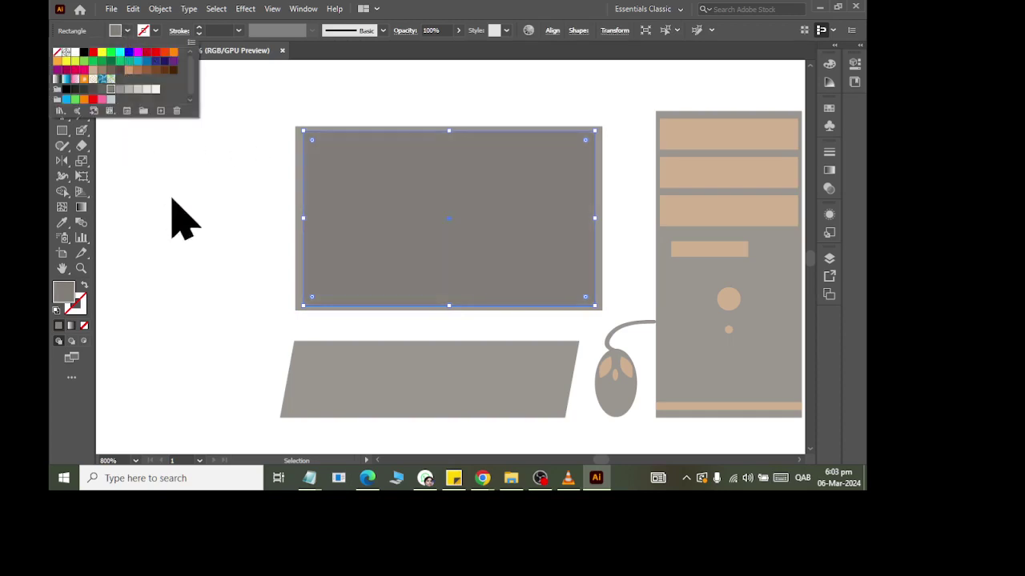
left_click(178, 217)
left_click_drag(311, 140, 320, 147)
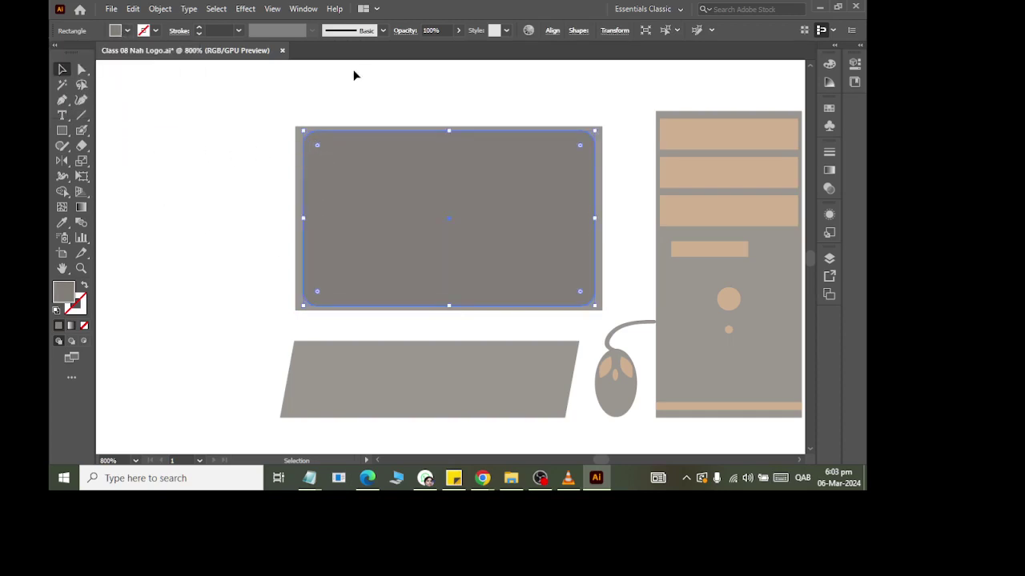
left_click(388, 112)
scroll(528, 175, "down", 1)
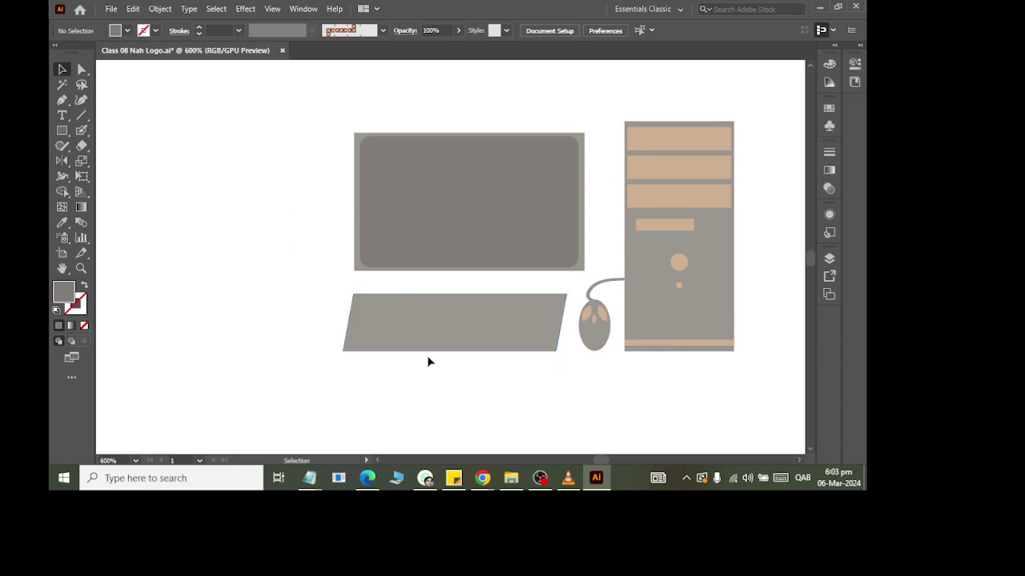
scroll(427, 356, "up", 1)
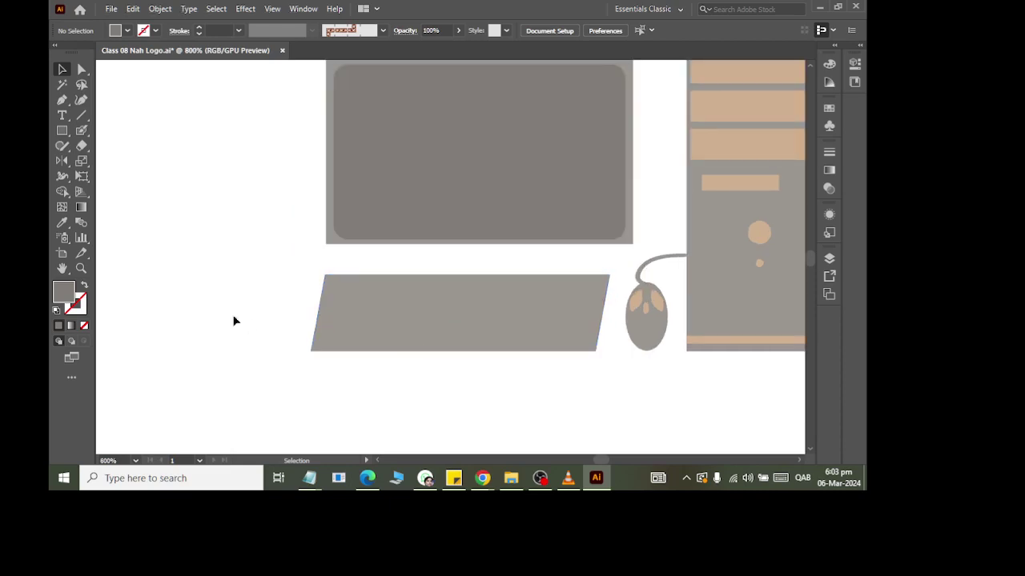
left_click(67, 133)
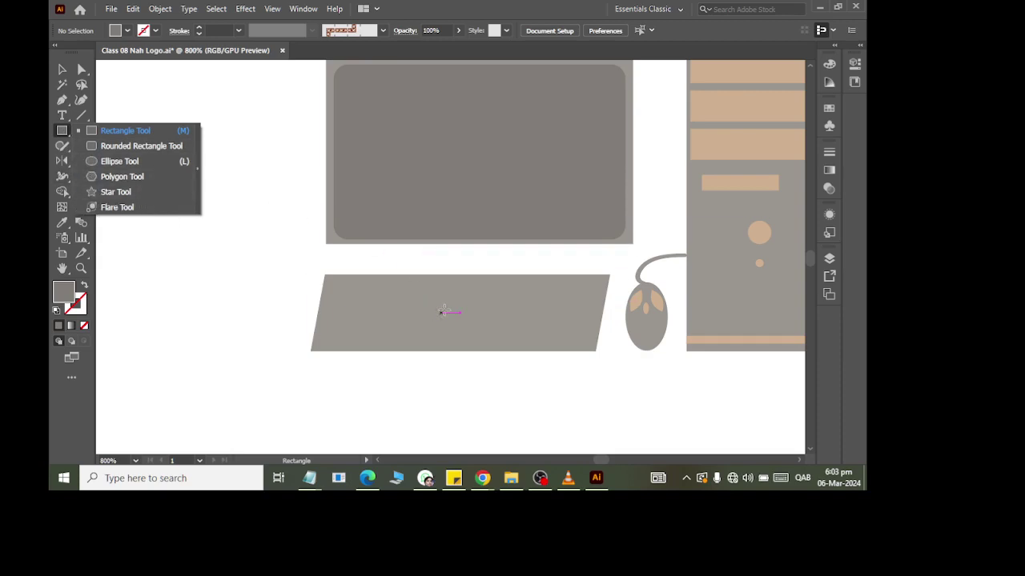
left_click(111, 9)
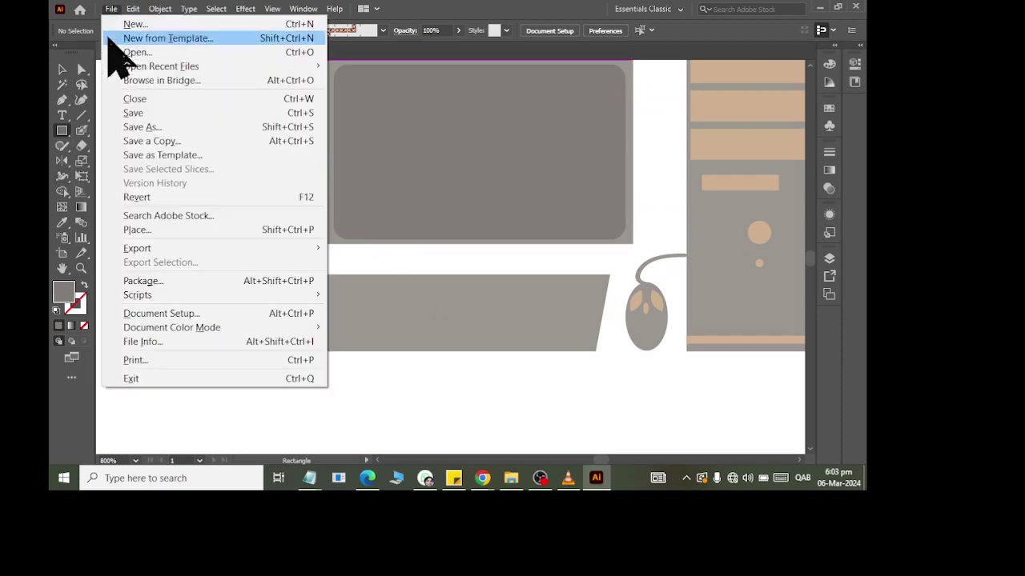
key("Escape")
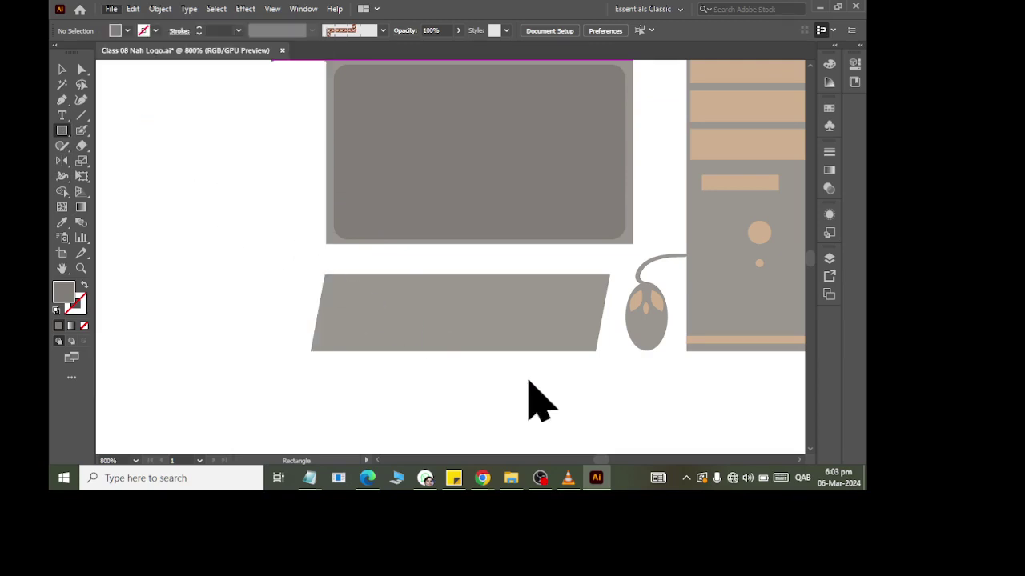